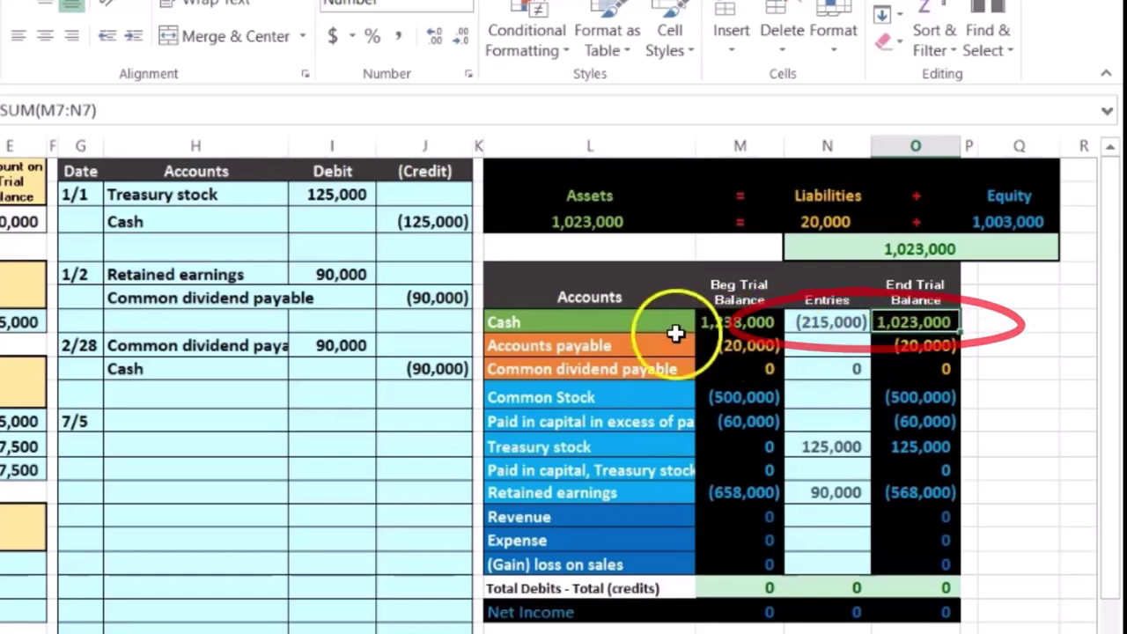
# Copy the Cash account name from the trial balance and paste it as values beside the 7/5 date in the journal.
pyautogui.rightClick(590, 321)
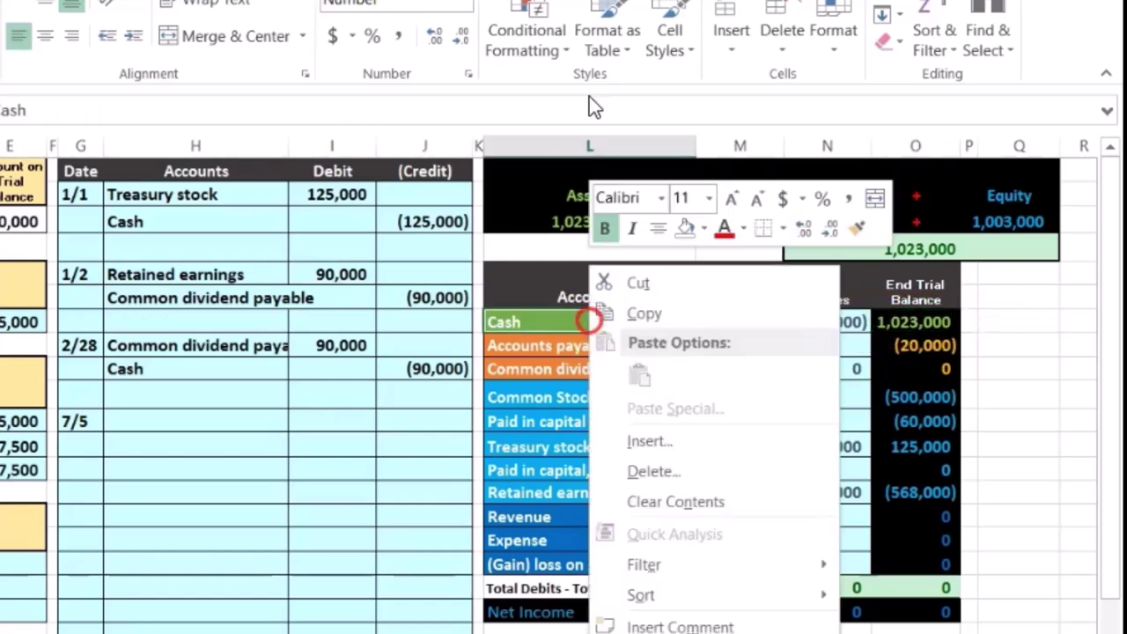
pyautogui.click(617, 323)
pyautogui.click(169, 421)
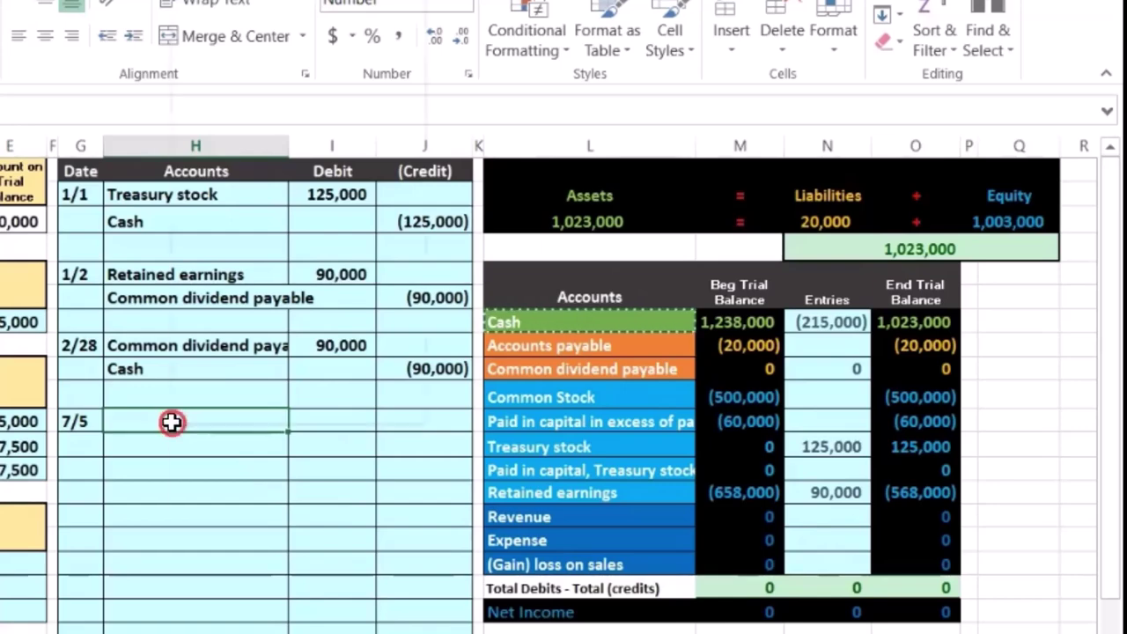
pyautogui.rightClick(171, 422)
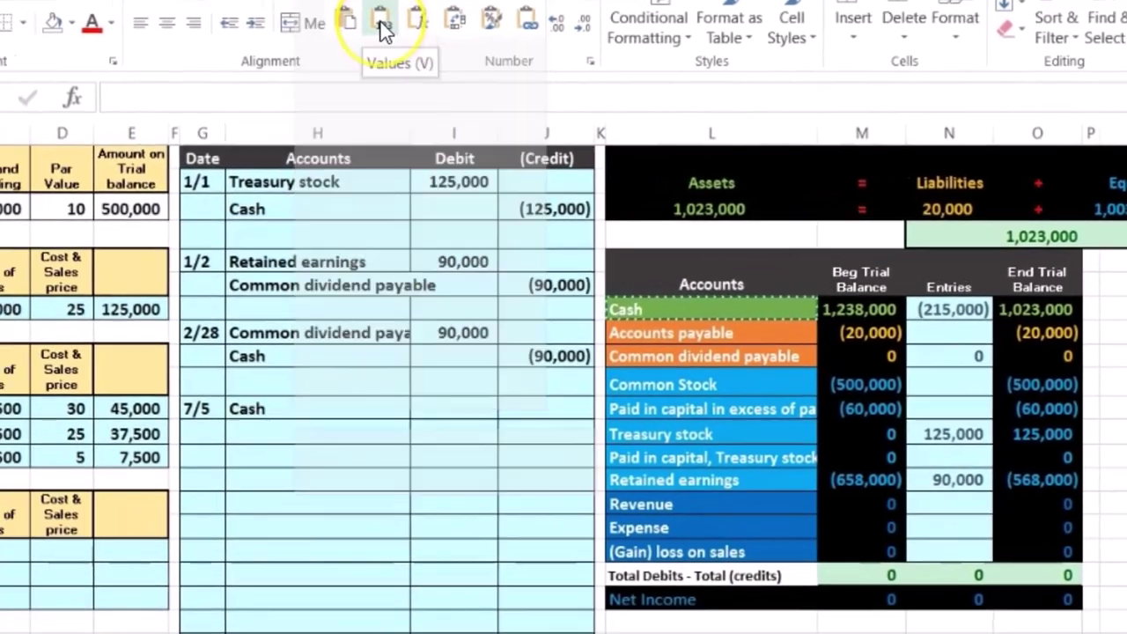
pyautogui.click(260, 36)
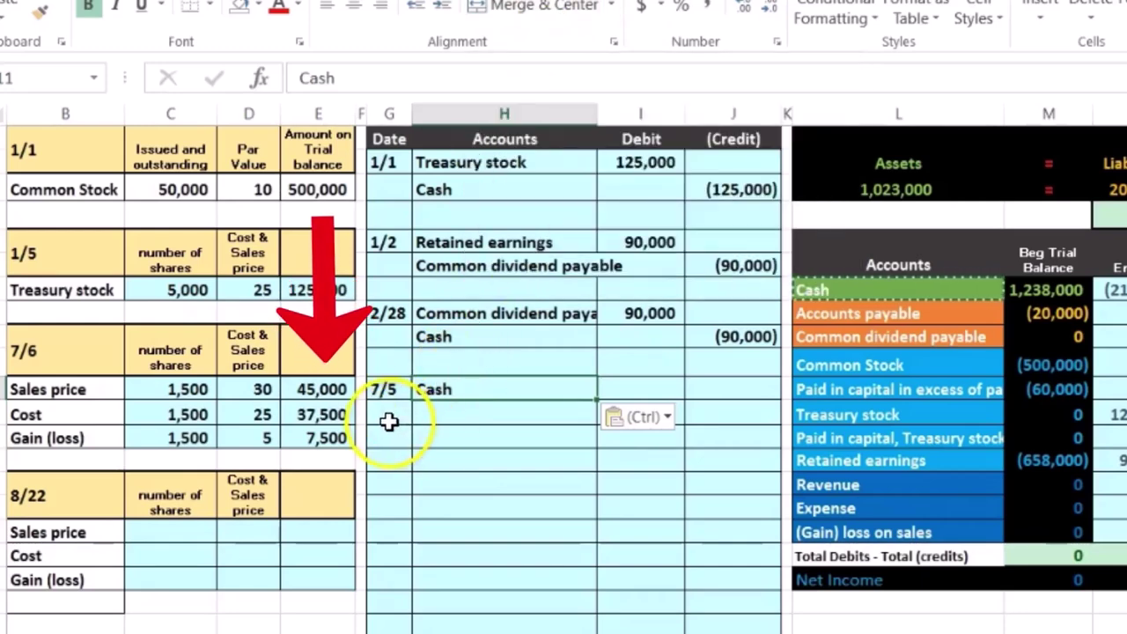
# Enter the 7/5 Cash debit as the formula =1500*30.
pyautogui.click(649, 383)
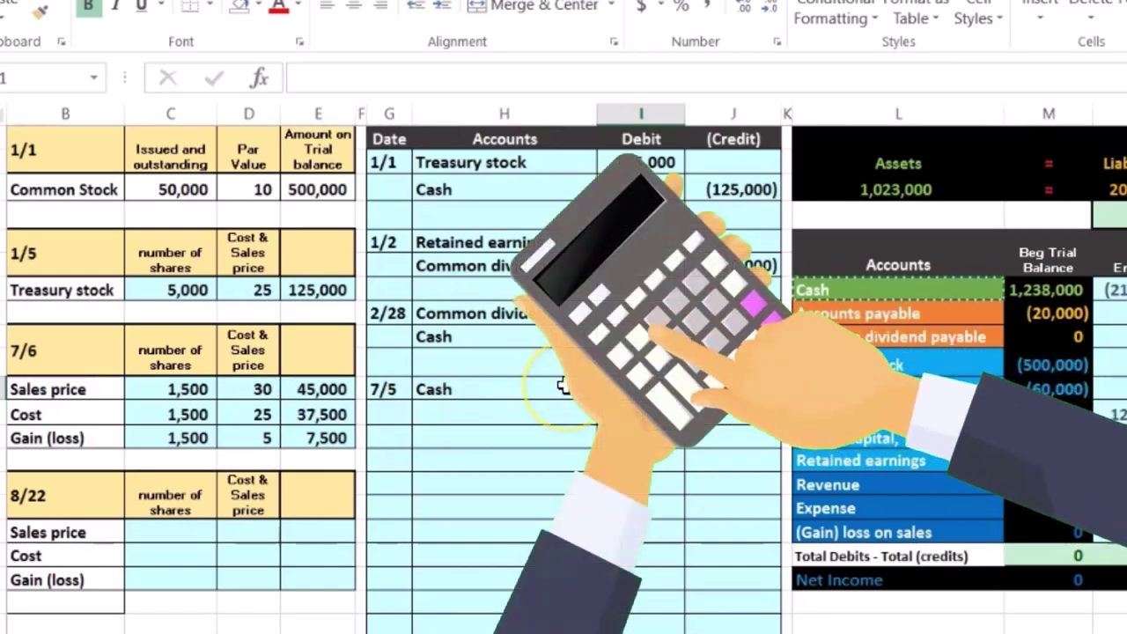
pyautogui.write('=1')
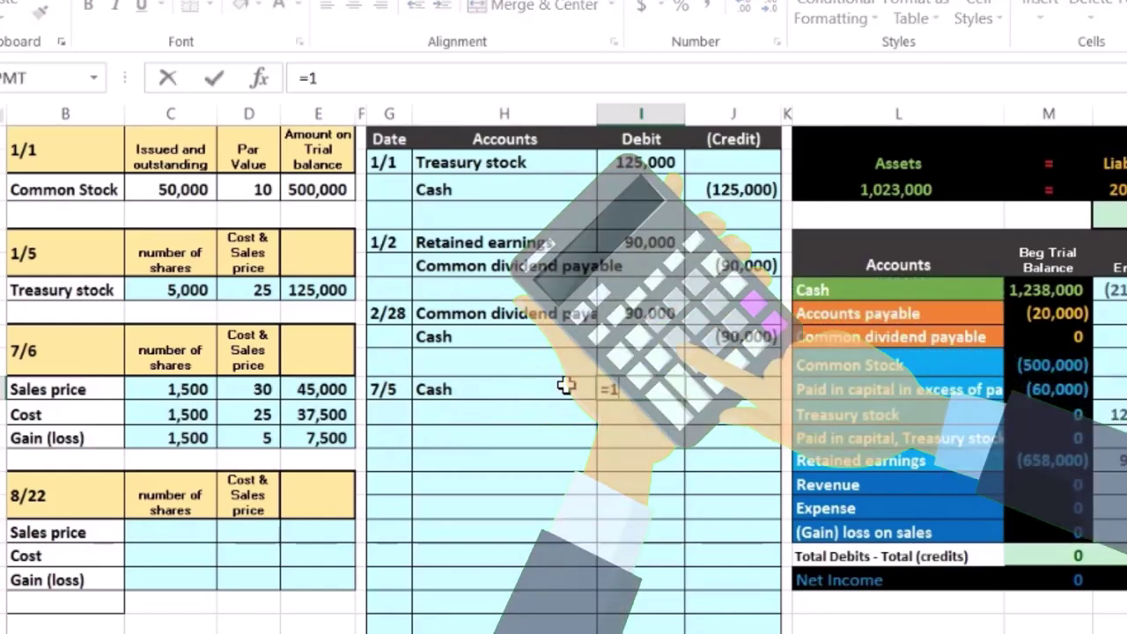
pyautogui.write('500')
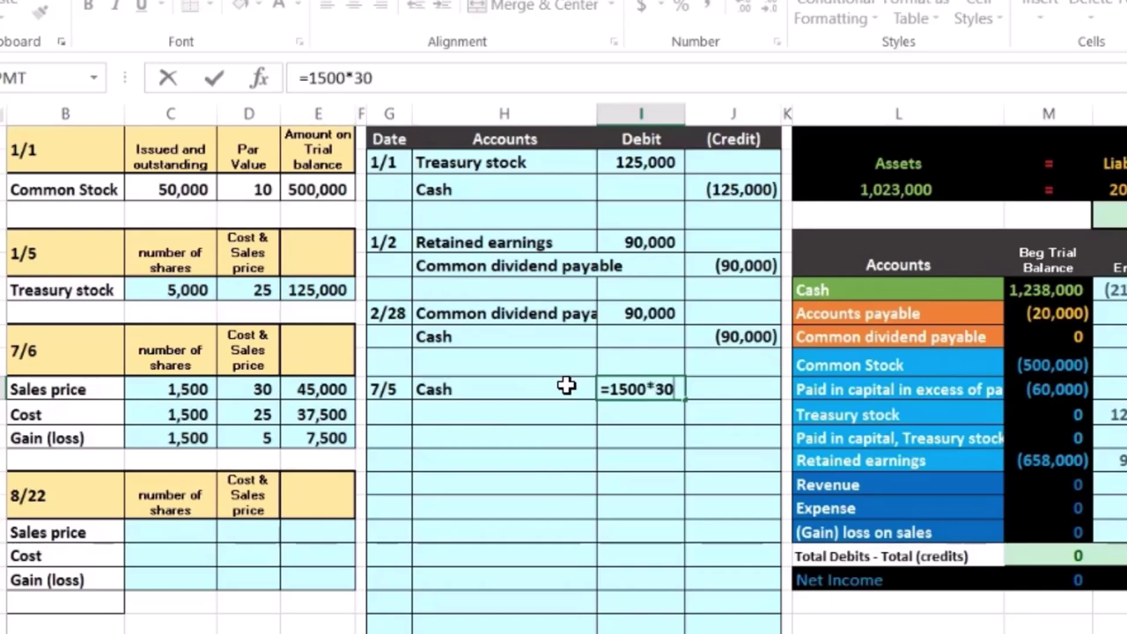
pyautogui.write('*30')
pyautogui.press('Return')
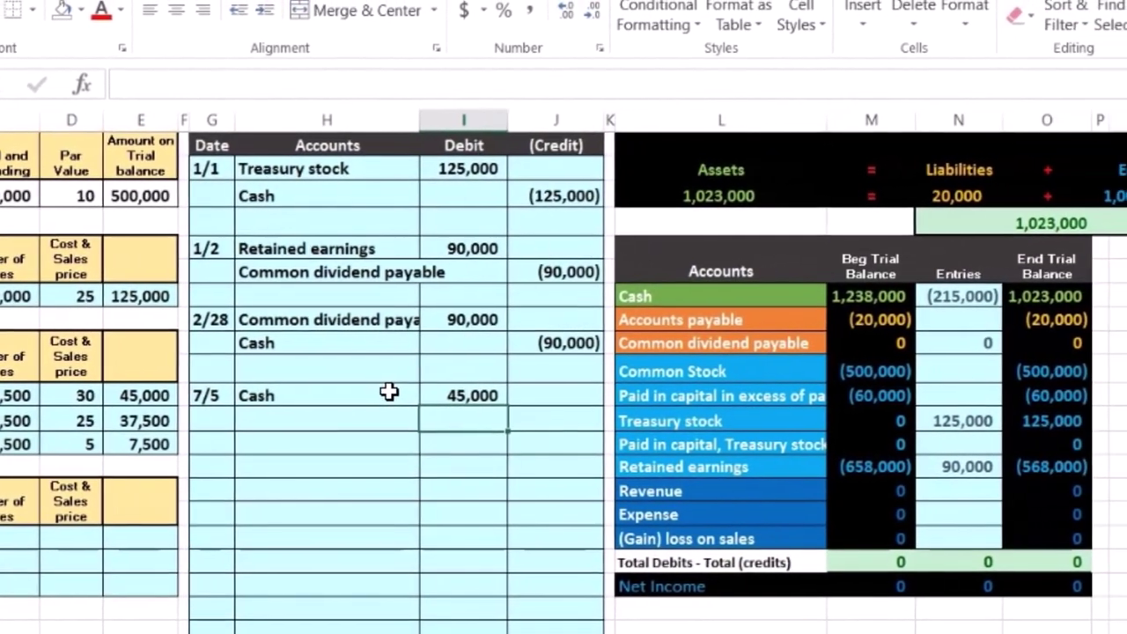
# Copy the Treasury stock account name from the trial balance and paste it as values below Cash in the 7/5 entry.
pyautogui.press('Left')
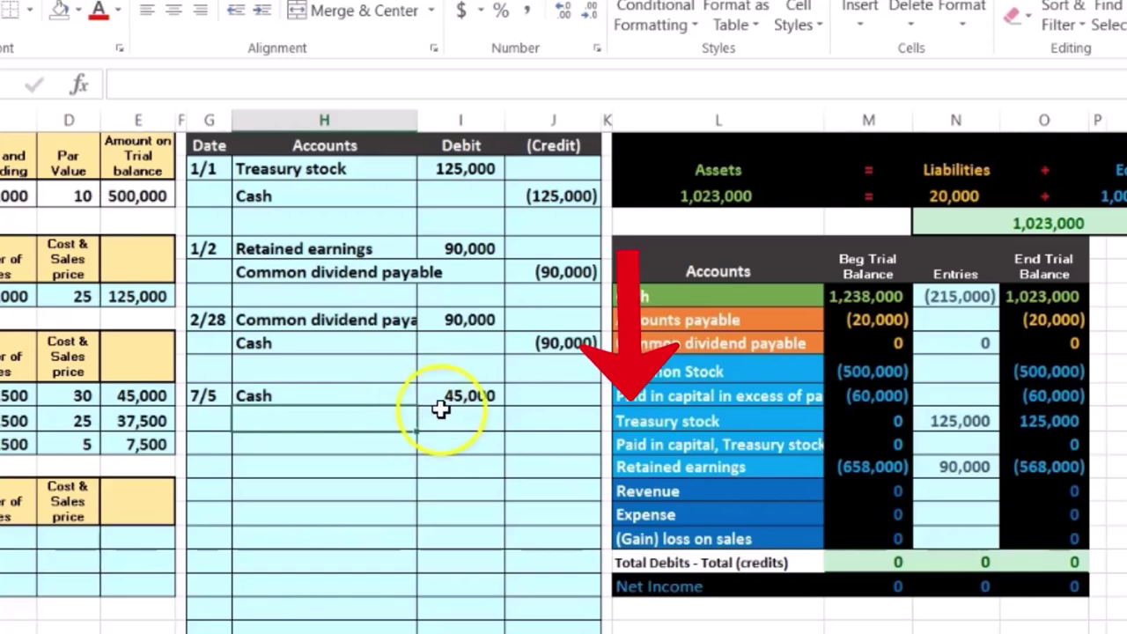
pyautogui.click(744, 423)
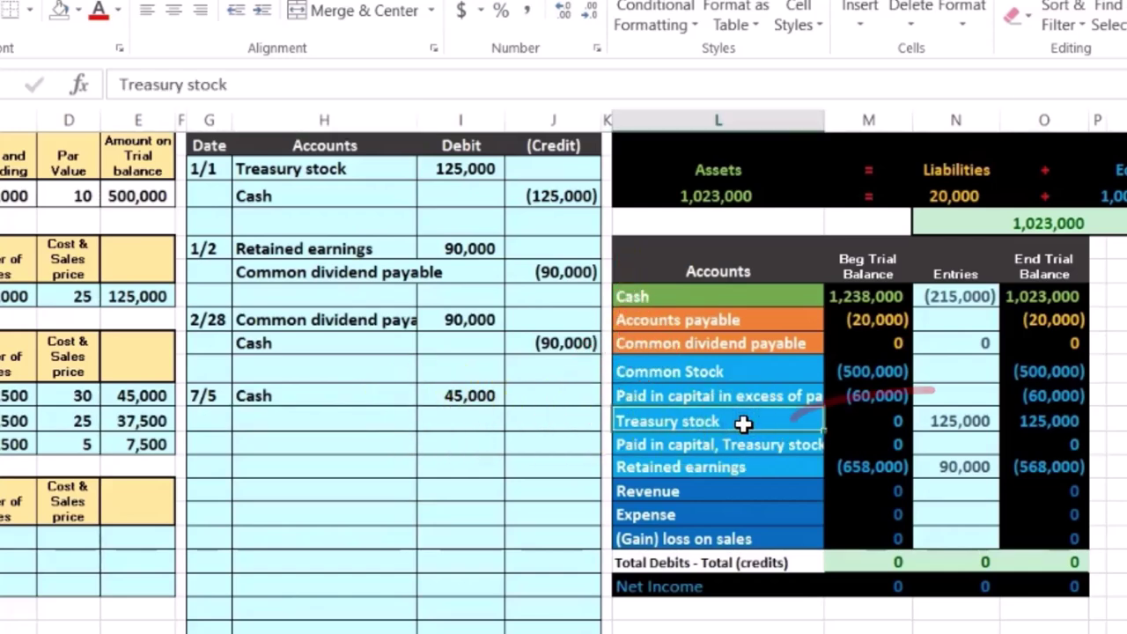
pyautogui.moveTo(787, 425); pyautogui.dragTo(1032, 428)
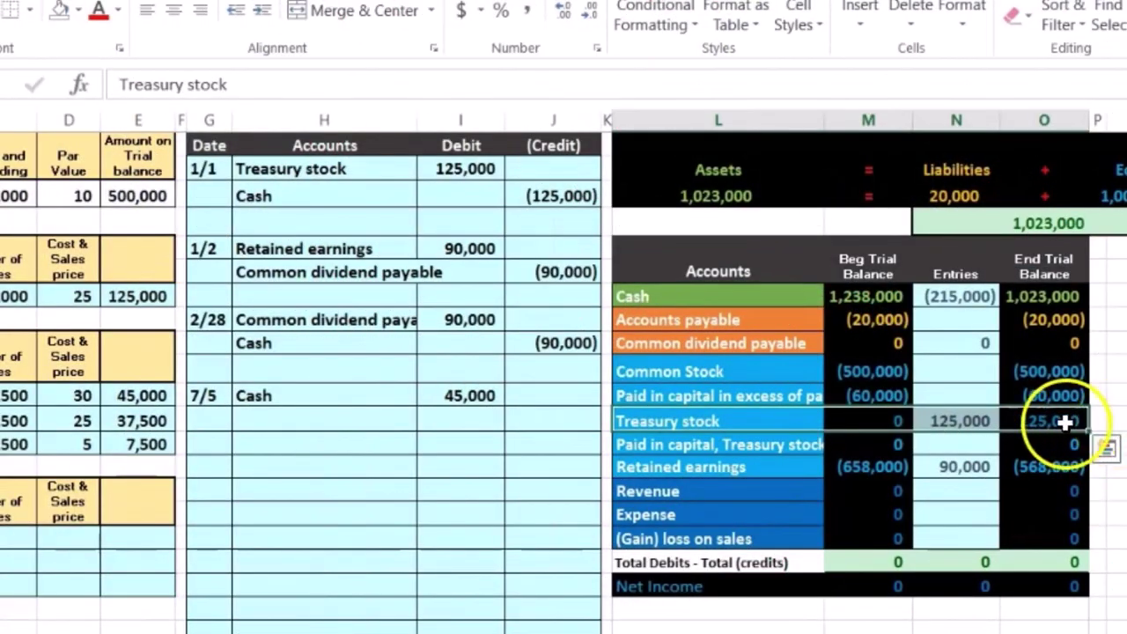
pyautogui.click(1076, 422)
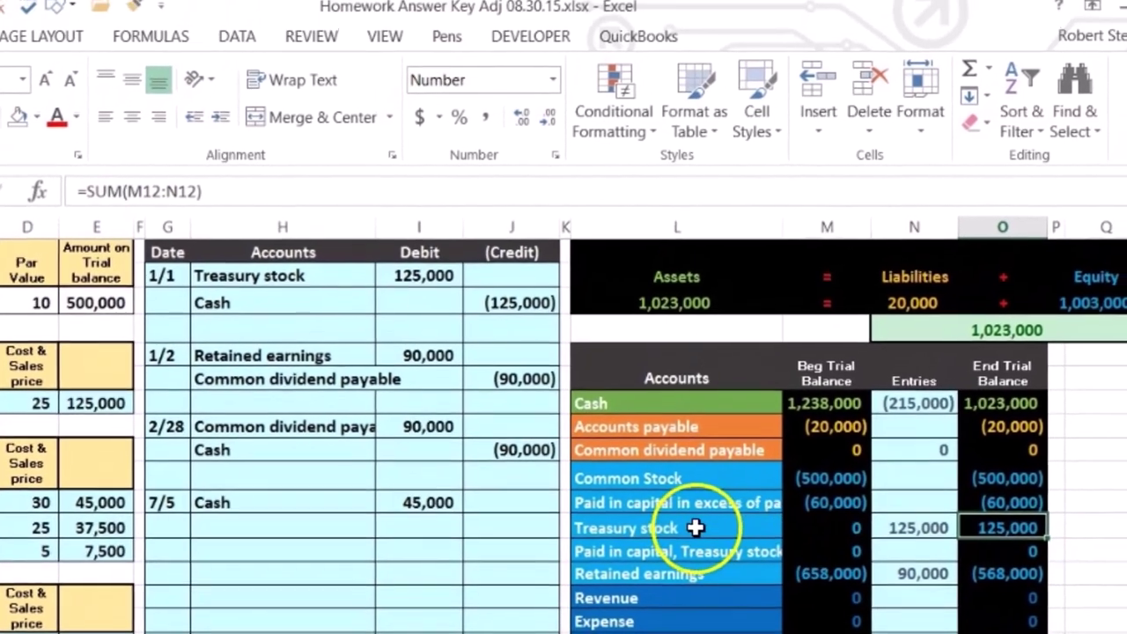
pyautogui.click(736, 421)
pyautogui.rightClick(692, 534)
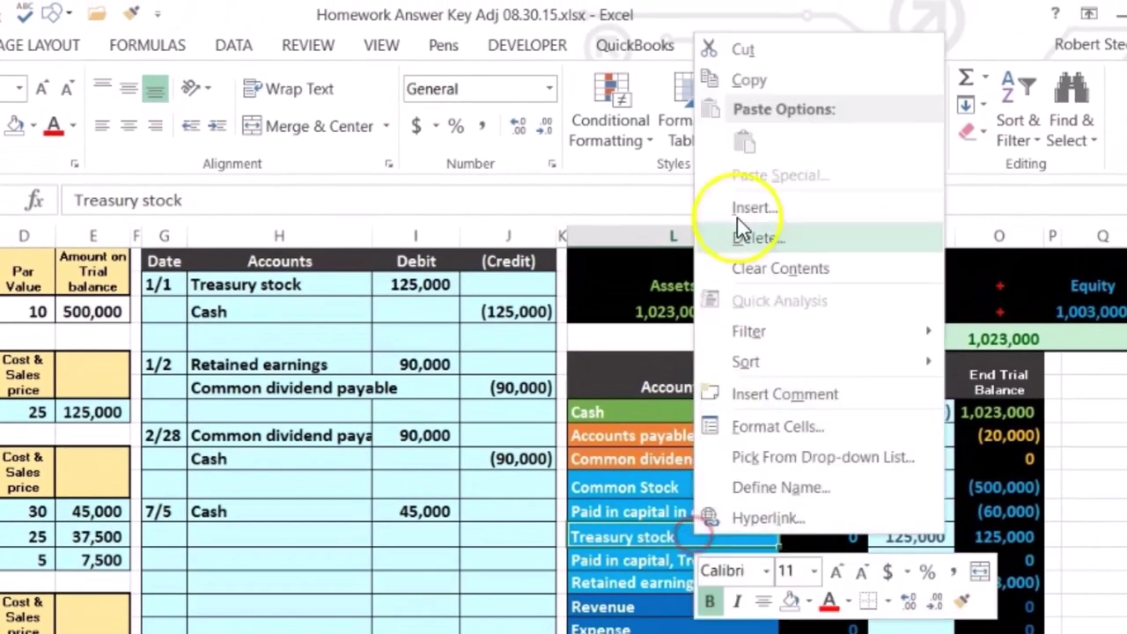
pyautogui.click(745, 81)
pyautogui.click(245, 531)
pyautogui.rightClick(245, 531)
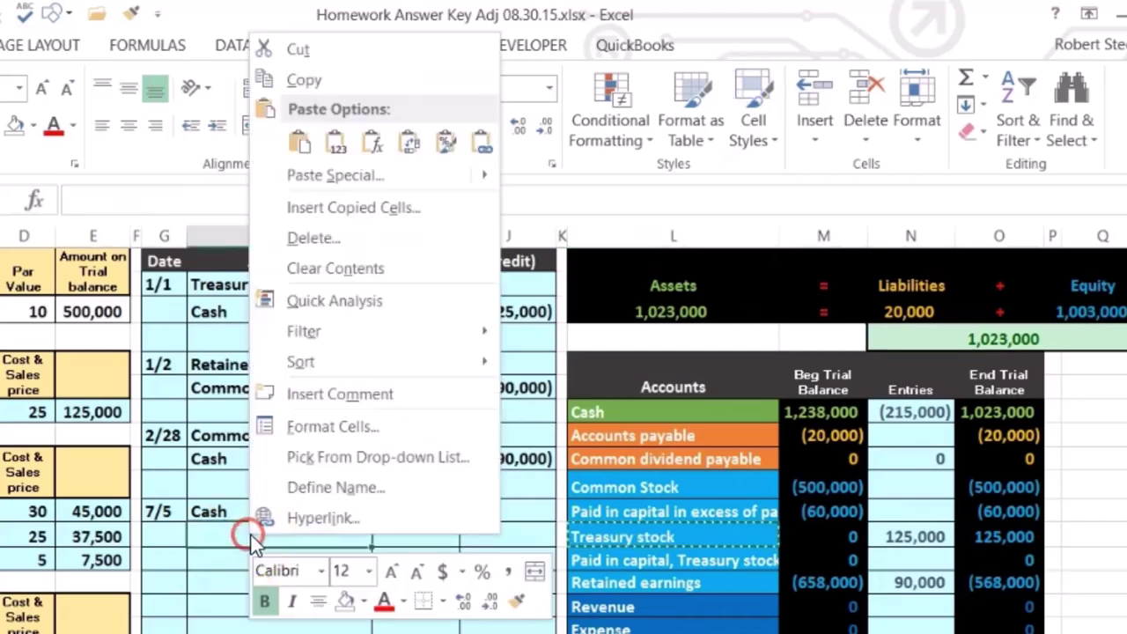
pyautogui.click(338, 139)
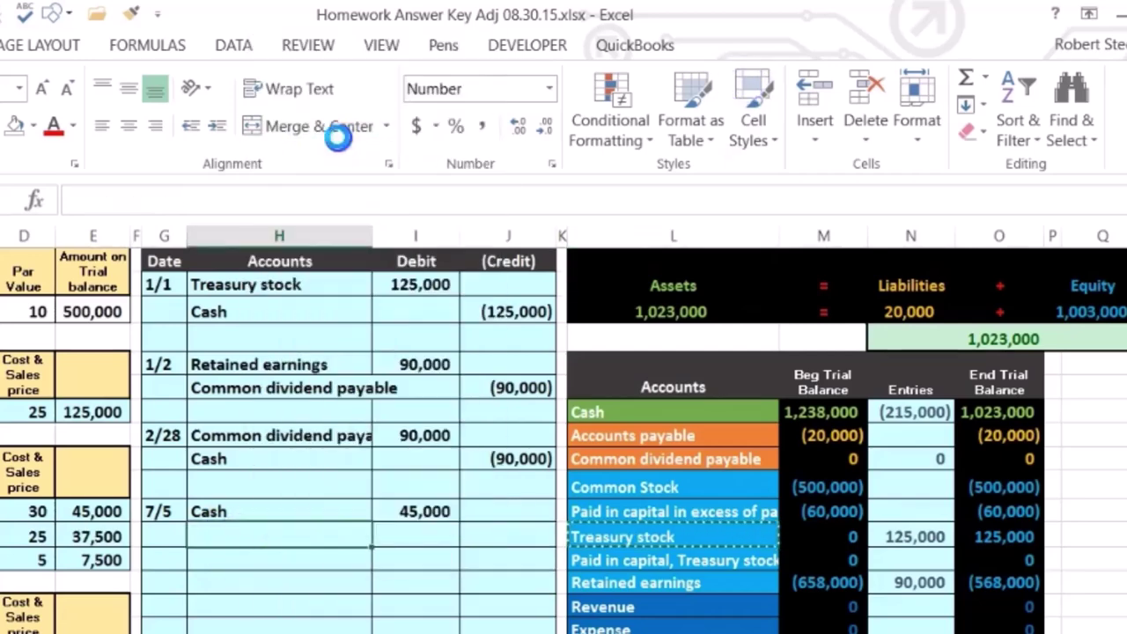
# Enter the Treasury stock credit in the 7/5 entry as -1500*25.
pyautogui.click(496, 537)
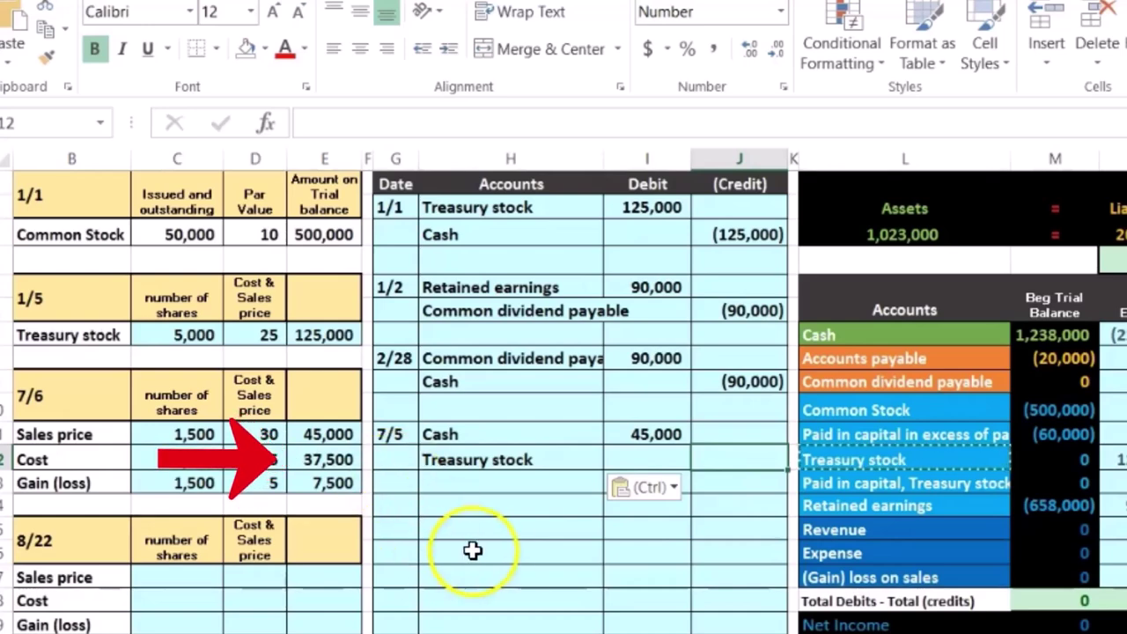
pyautogui.write('-1500*25')
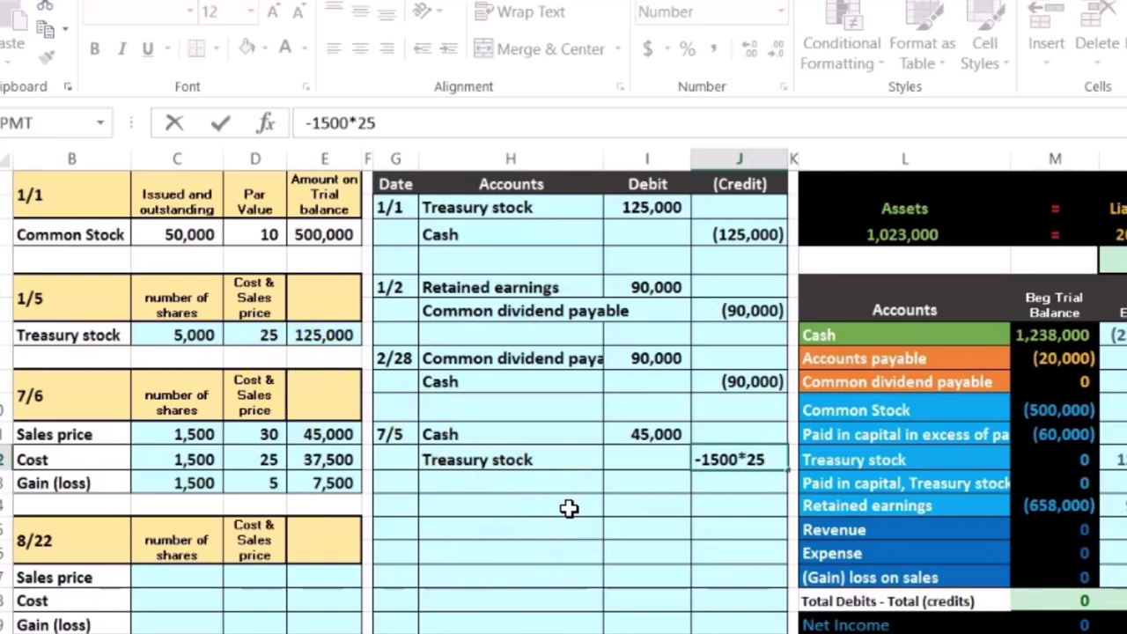
pyautogui.press('Return')
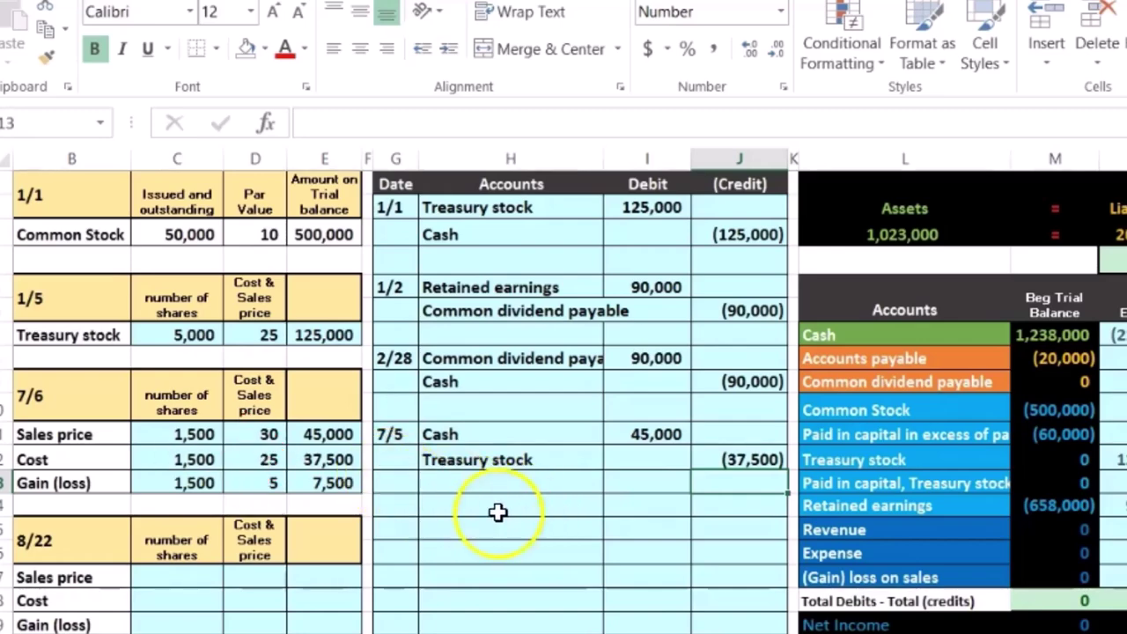
# Enter the balancing credit below the Treasury stock credit as -sum(I11:J12) and check the sums of the 7/5 amounts.
pyautogui.moveTo(645, 433); pyautogui.dragTo(696, 457)
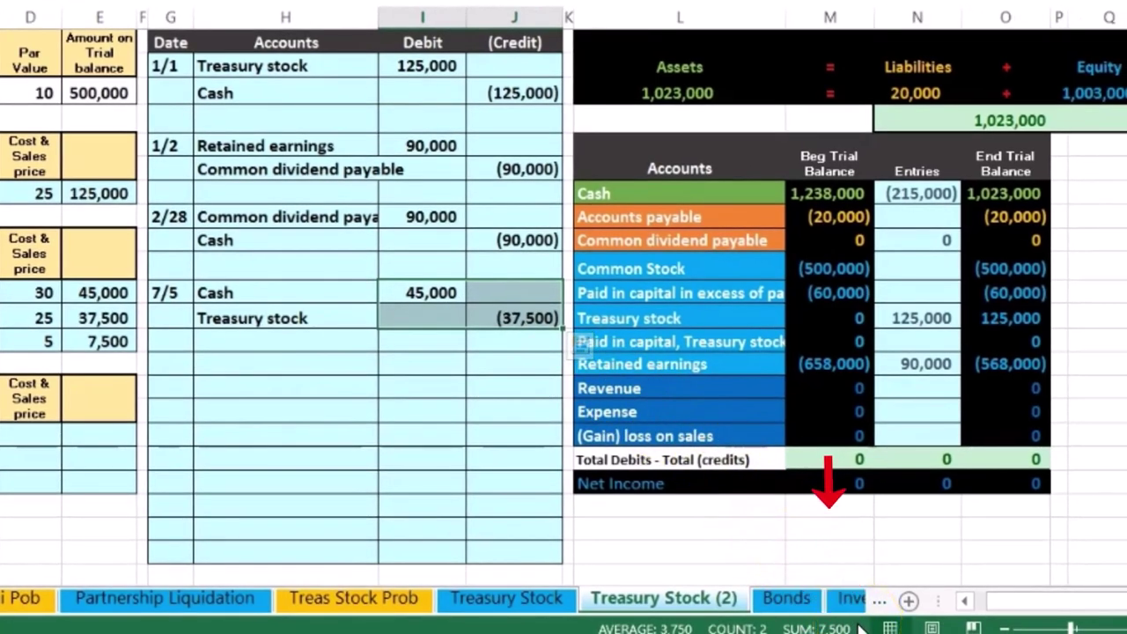
pyautogui.click(536, 345)
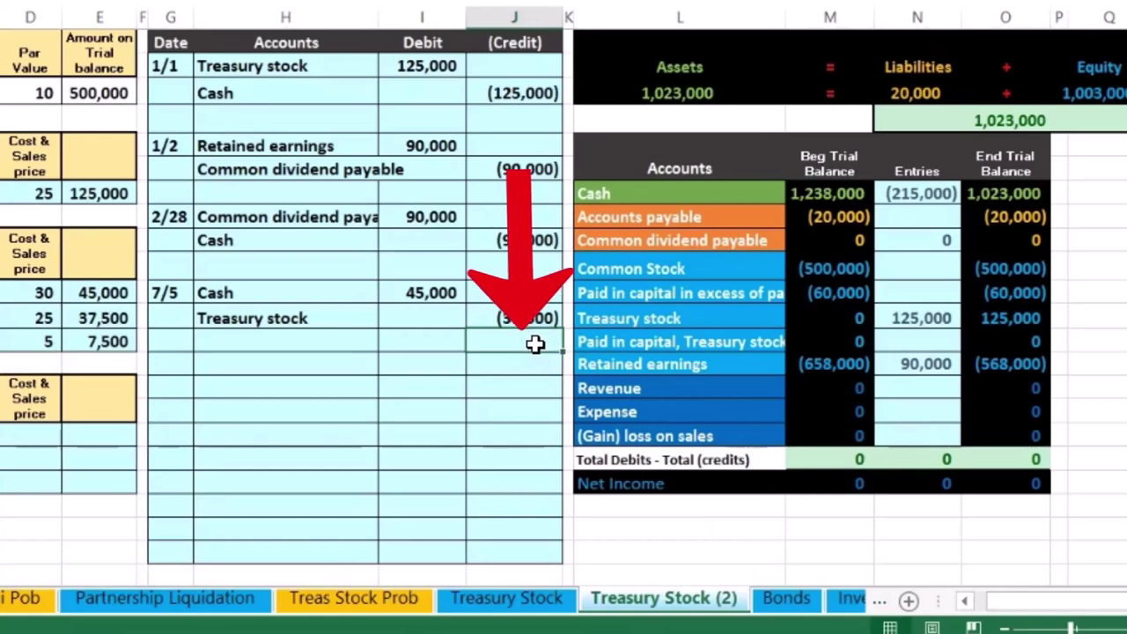
pyautogui.click(536, 379)
pyautogui.write('-sum(')
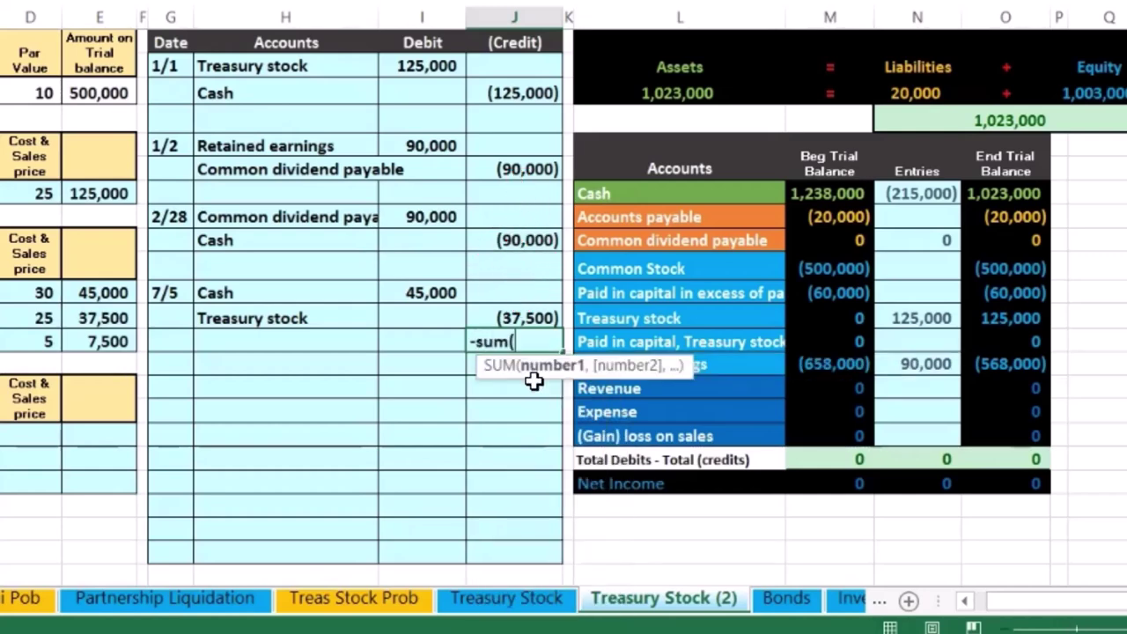
pyautogui.moveTo(423, 298); pyautogui.dragTo(501, 317)
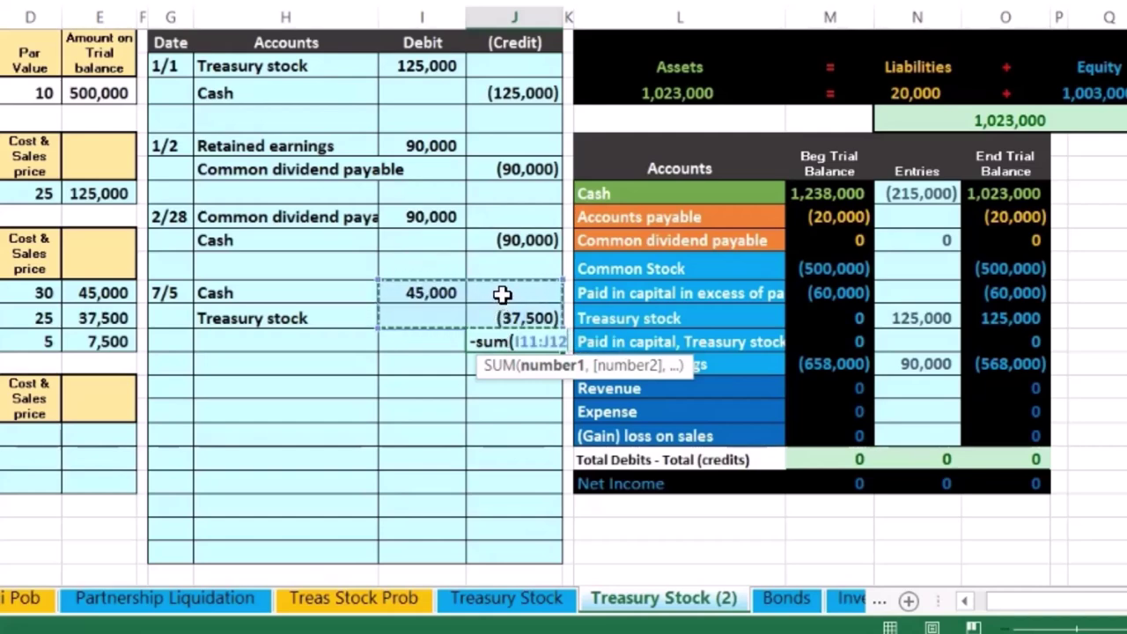
pyautogui.write(')')
pyautogui.press('Return')
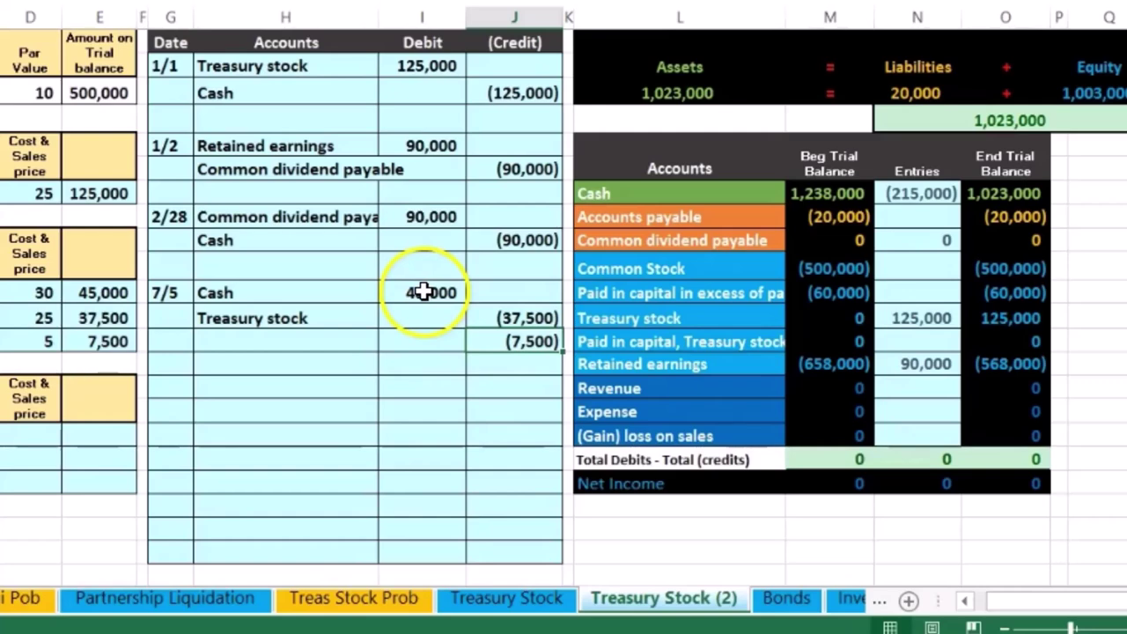
pyautogui.moveTo(475, 312); pyautogui.dragTo(493, 336)
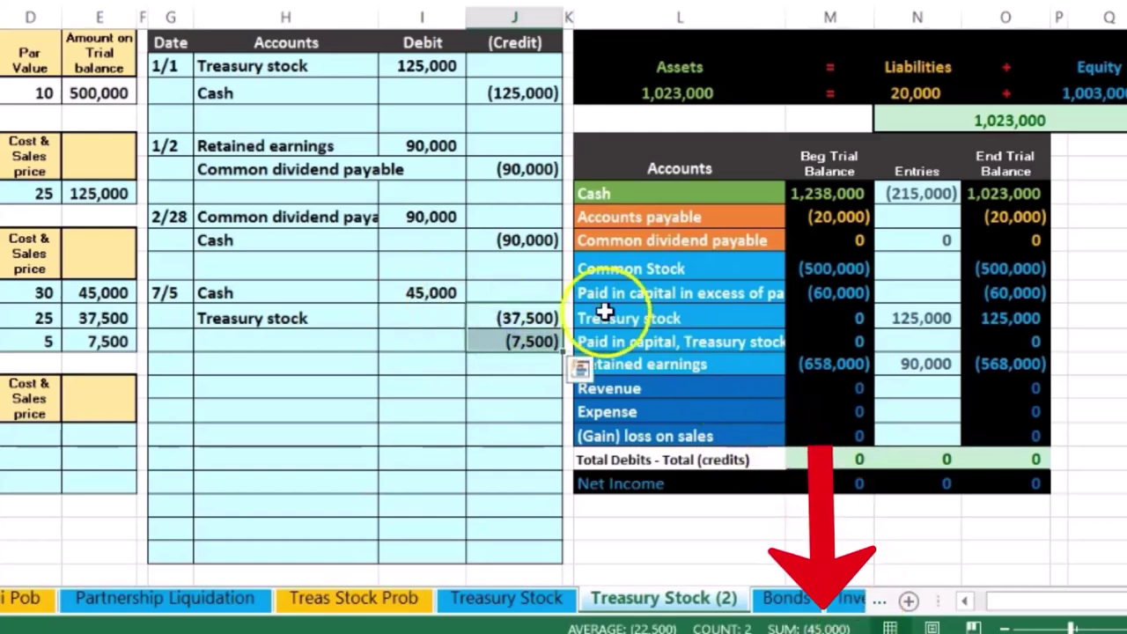
pyautogui.moveTo(432, 293); pyautogui.dragTo(493, 337)
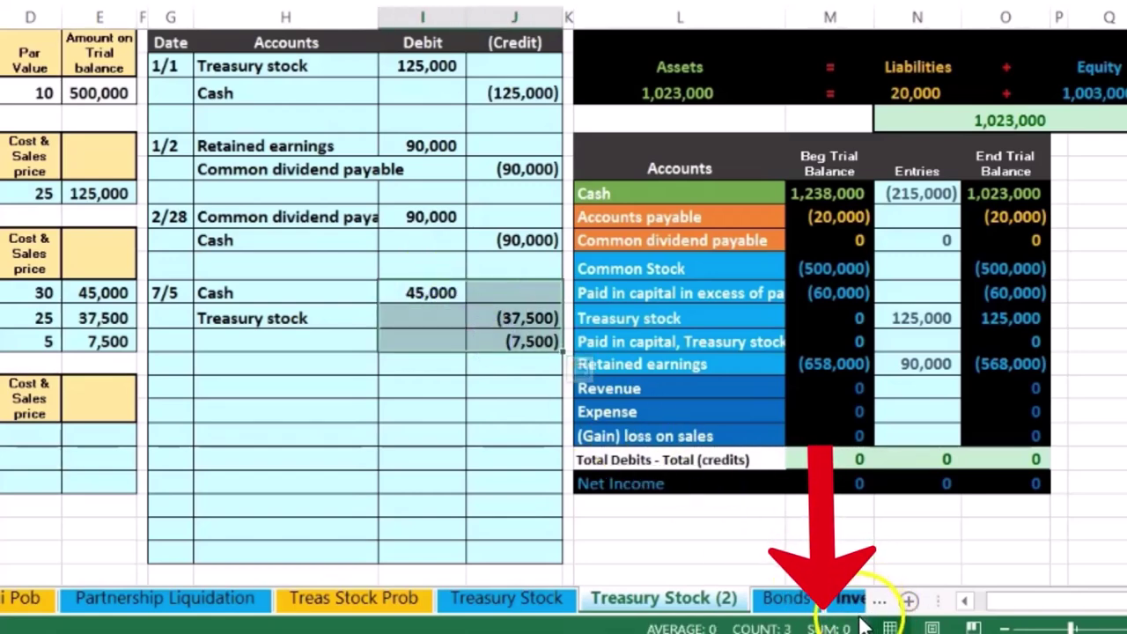
# Copy the "Paid in capital, Treasury stock" account name from the trial balance and paste it below Treasury stock in the 7/5 entry.
pyautogui.click(316, 346)
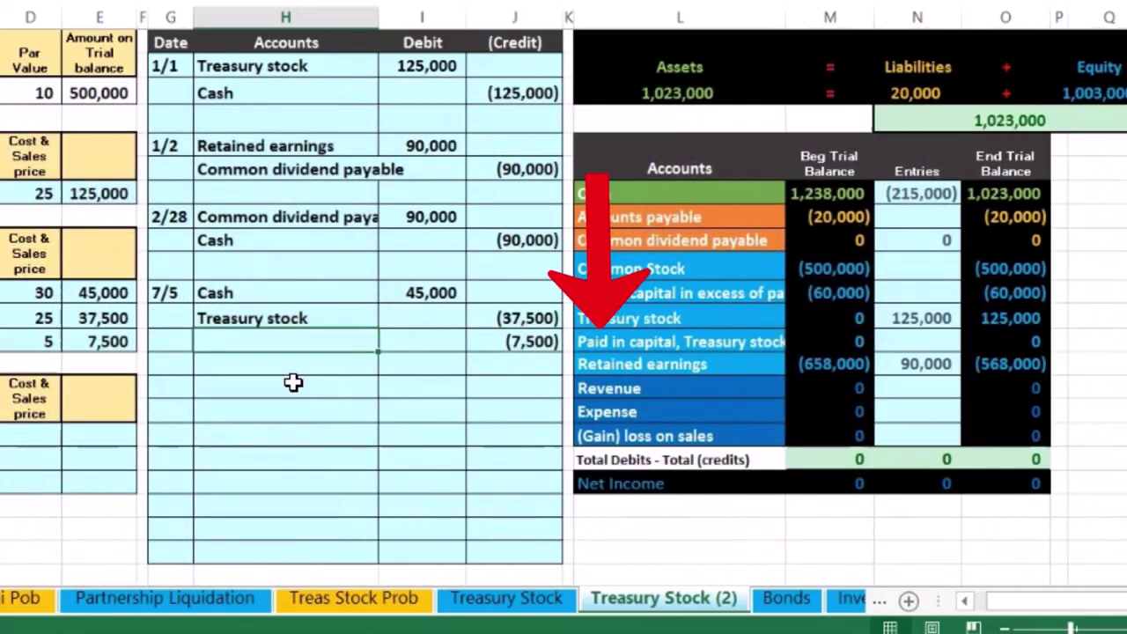
pyautogui.click(661, 342)
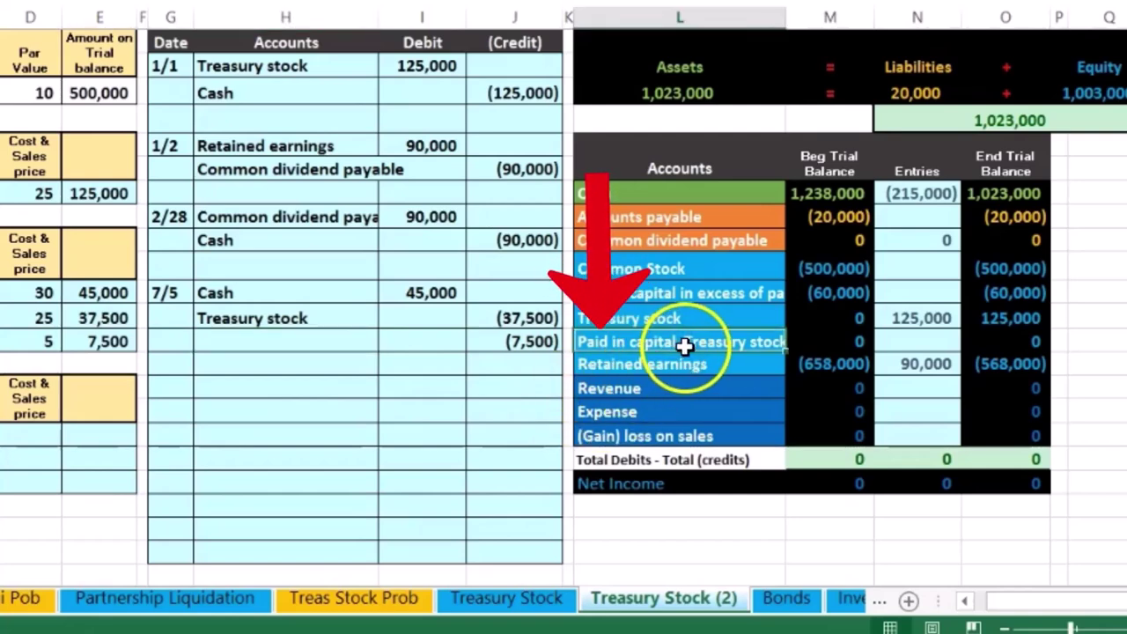
pyautogui.rightClick(684, 345)
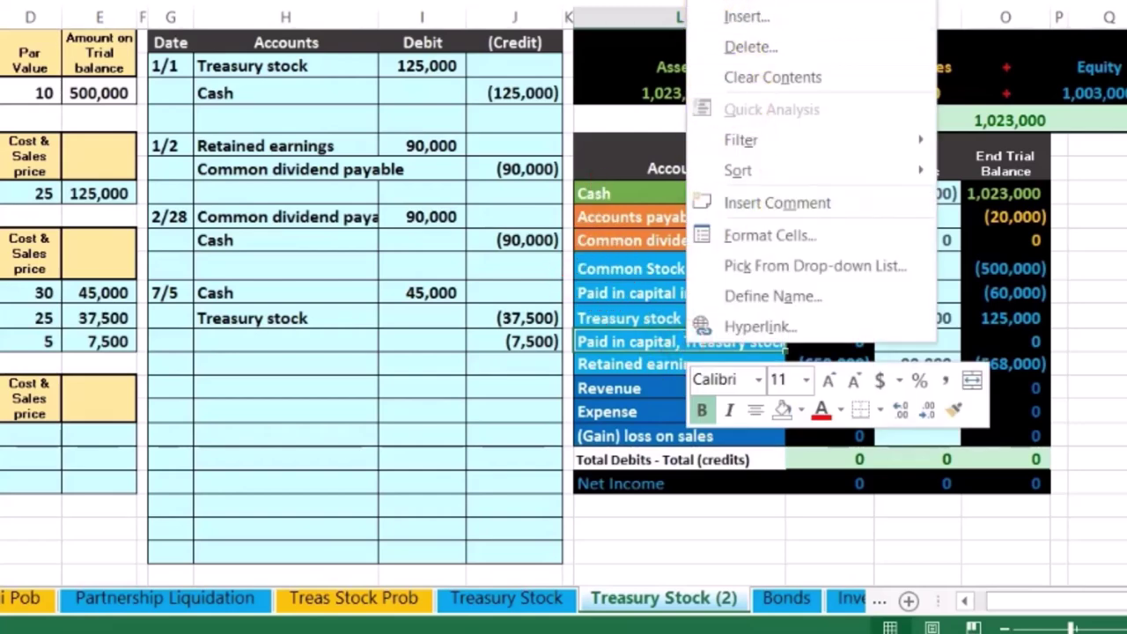
pyautogui.click(748, 2)
pyautogui.click(280, 340)
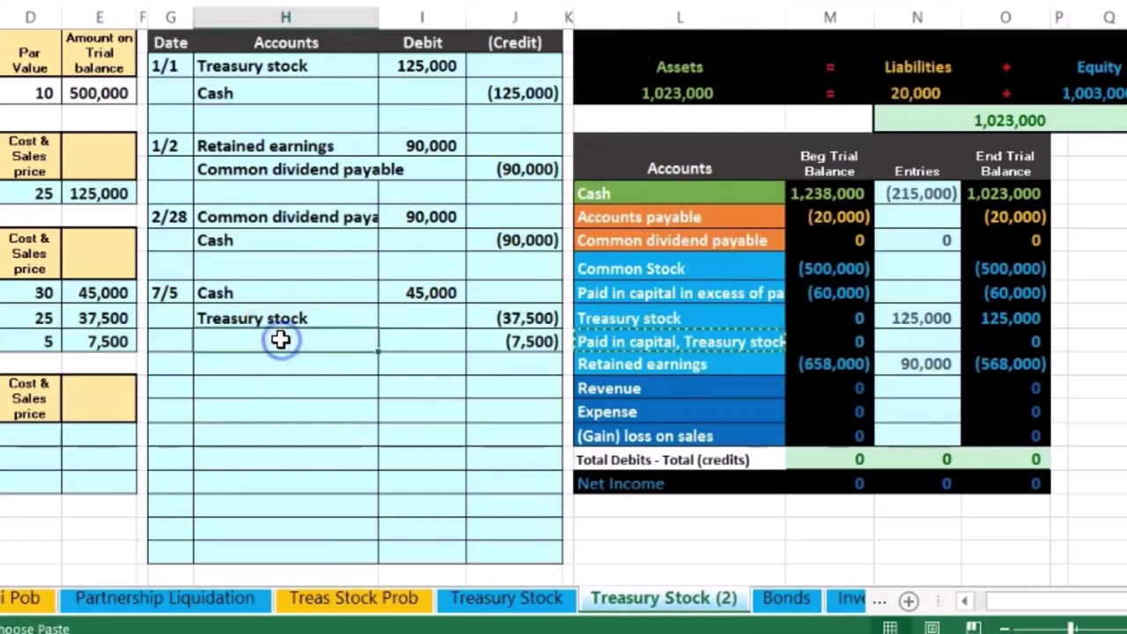
pyautogui.rightClick(280, 342)
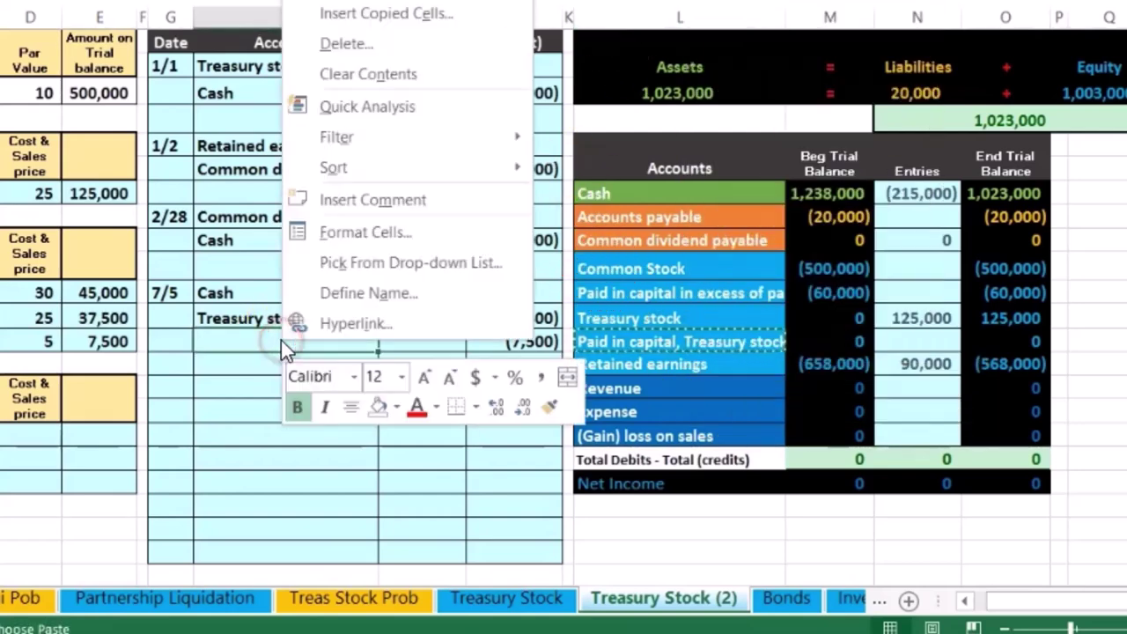
pyautogui.click(350, 4)
# Post the 7/5 Cash debit to the trial balance by extending the Cash entries formula to =J3+J9+I11.
pyautogui.moveTo(280, 305); pyautogui.dragTo(406, 289)
pyautogui.moveTo(625, 193); pyautogui.dragTo(808, 195)
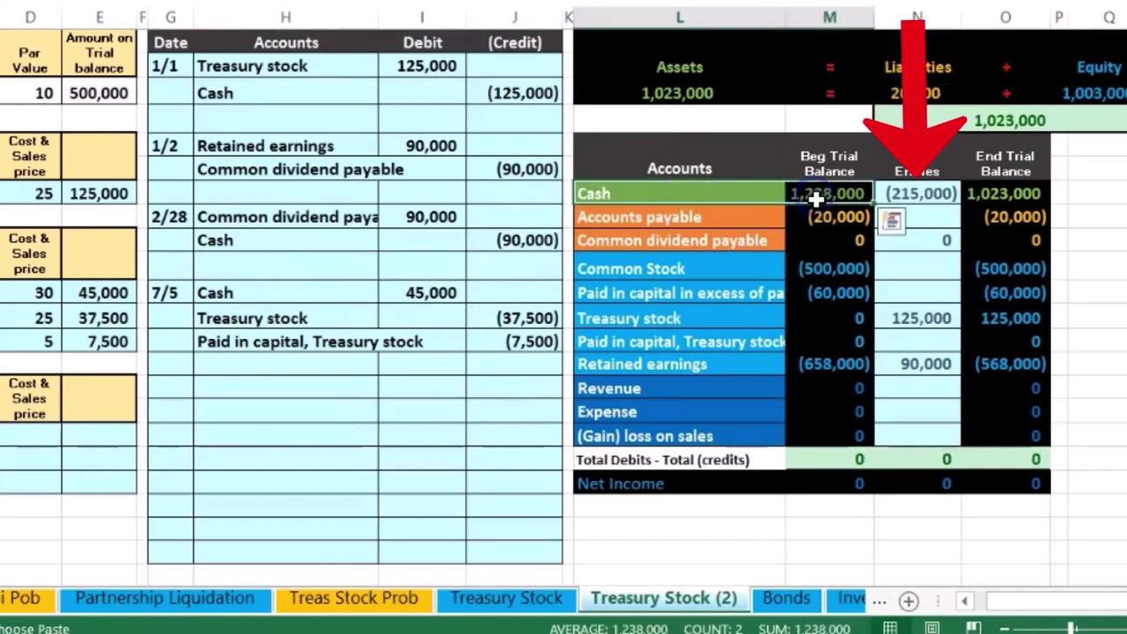
pyautogui.click(907, 194)
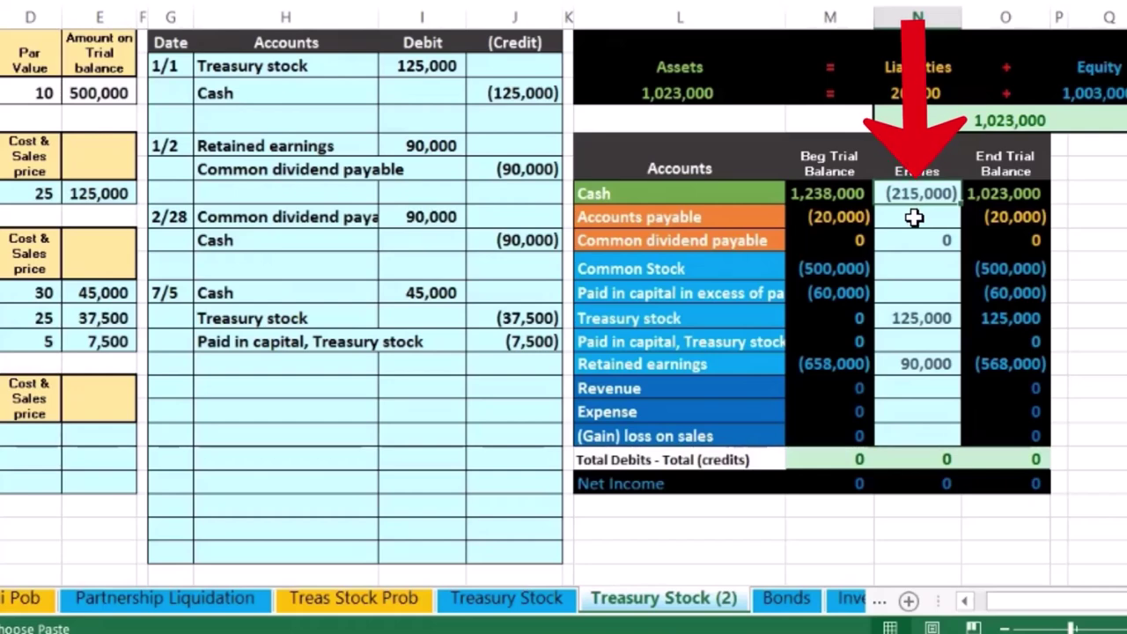
pyautogui.doubleClick(923, 192)
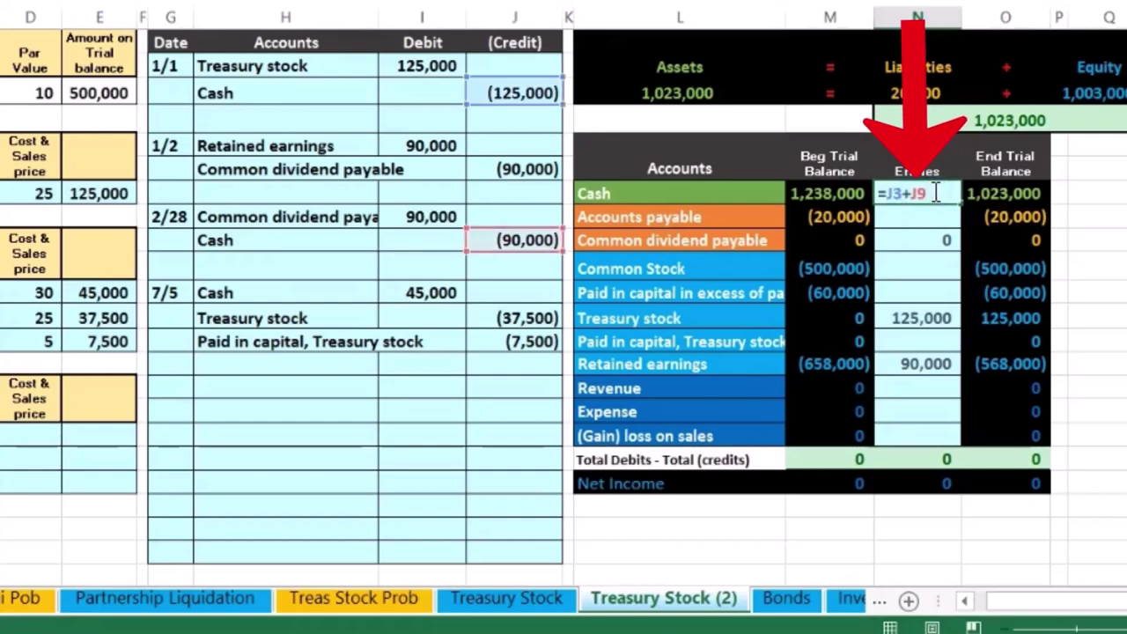
pyautogui.write('+')
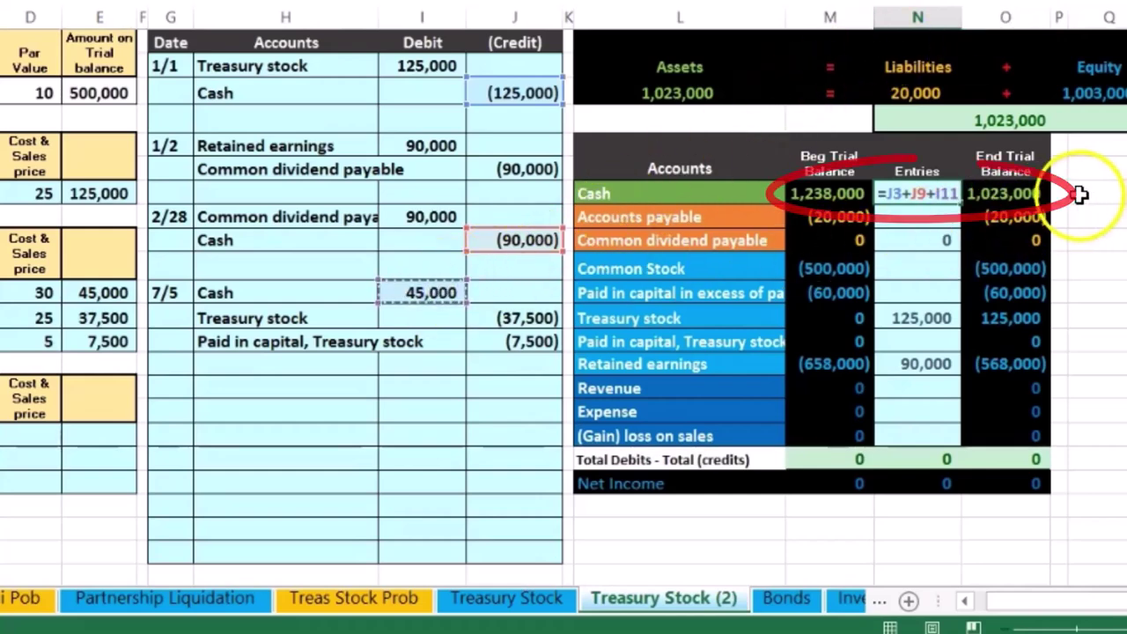
pyautogui.press('Return')
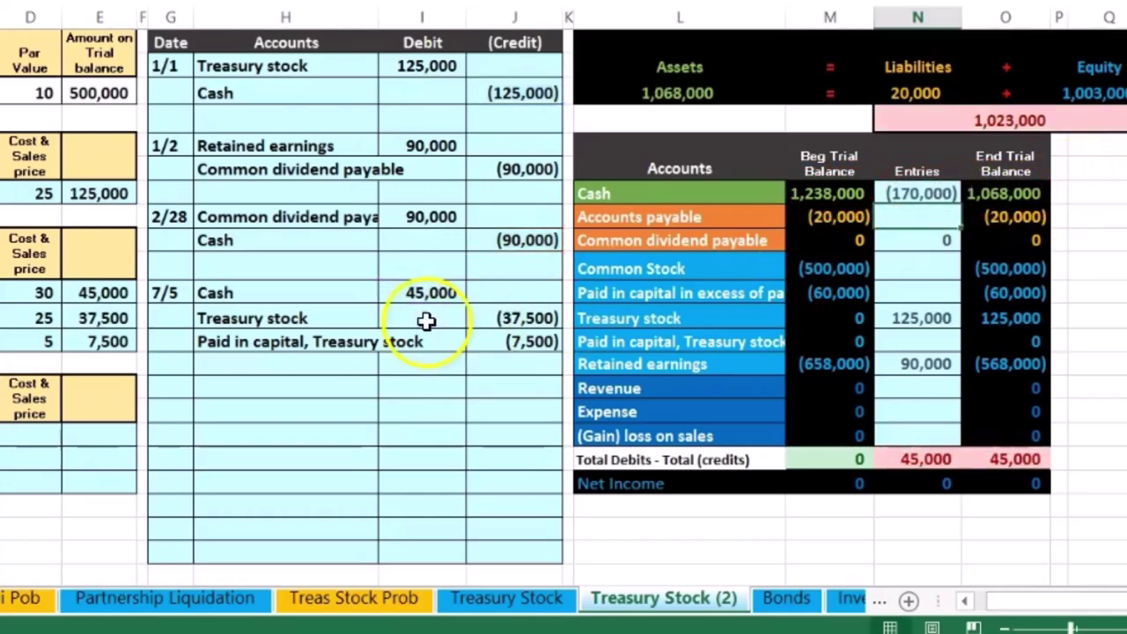
# Post the 7/5 Treasury stock credit to the trial balance by extending the Treasury stock entries formula to =I2+J12.
pyautogui.moveTo(325, 319); pyautogui.dragTo(494, 313)
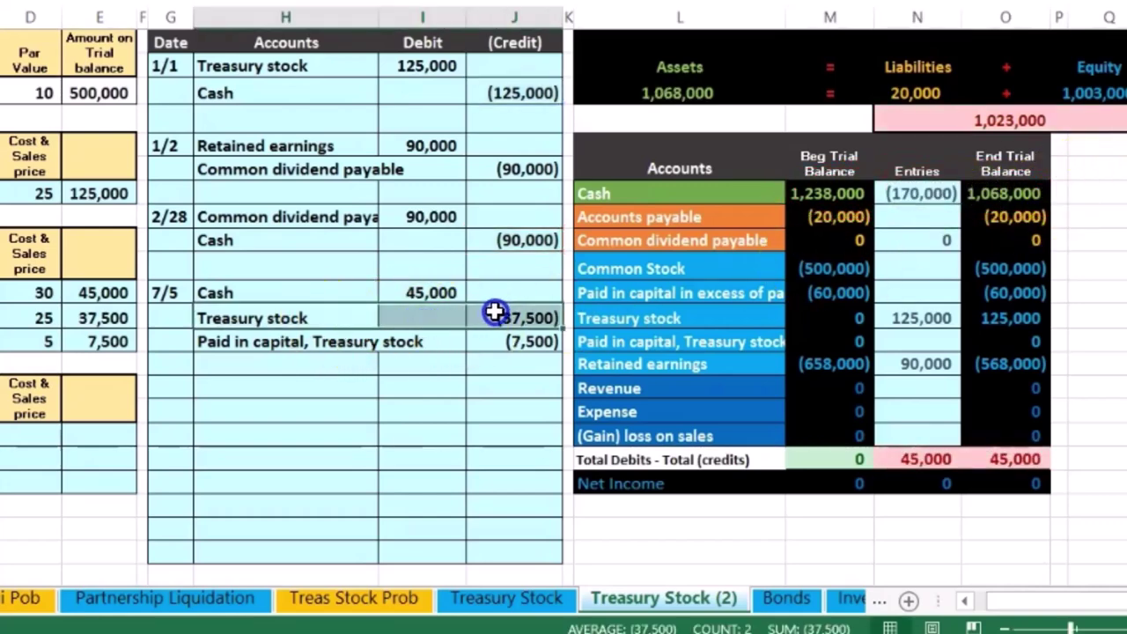
pyautogui.moveTo(649, 319); pyautogui.dragTo(832, 319)
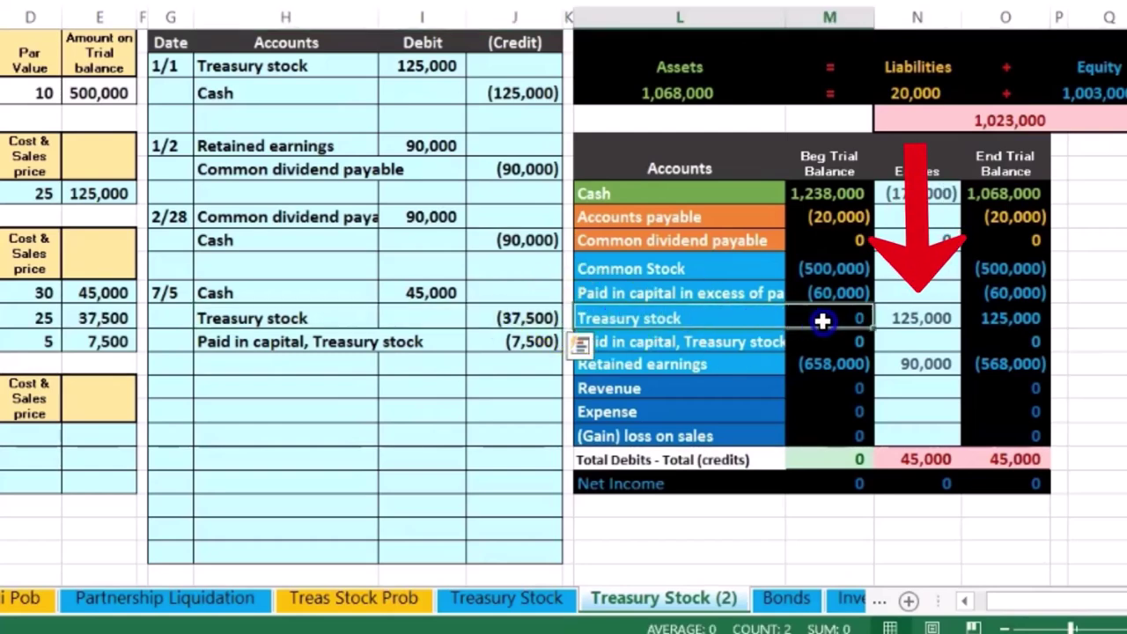
pyautogui.click(923, 319)
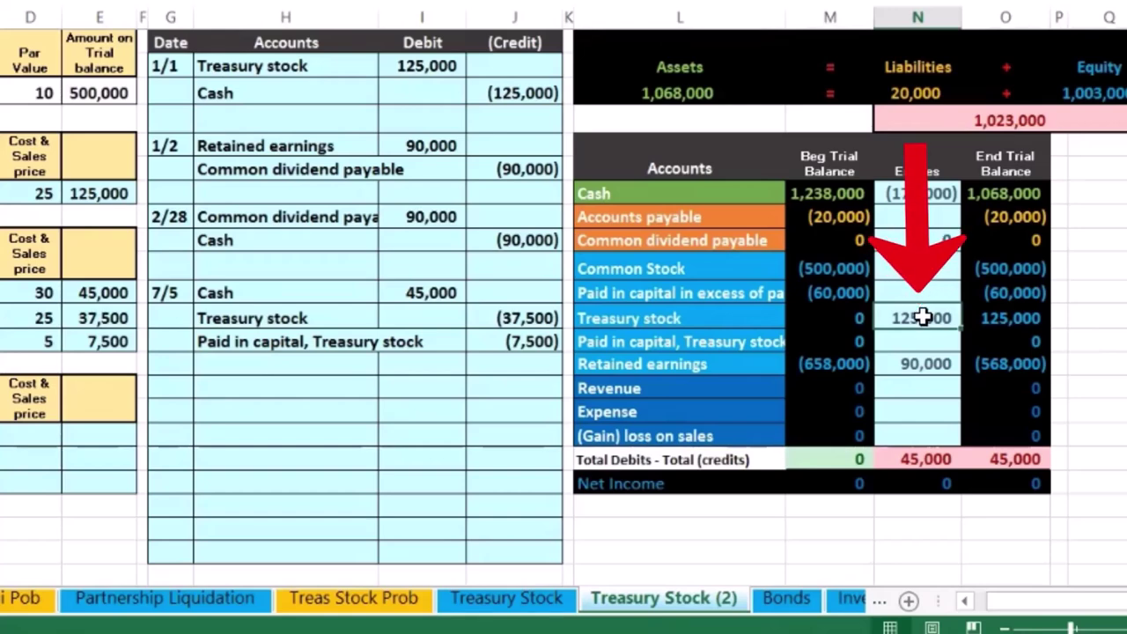
pyautogui.doubleClick(921, 318)
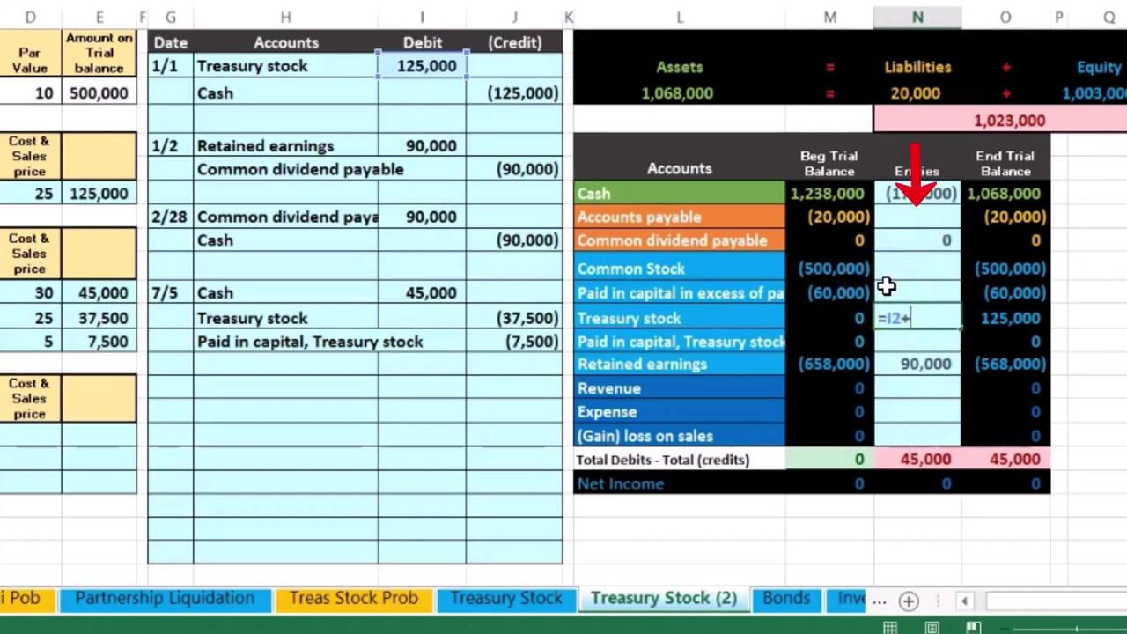
pyautogui.click(525, 320)
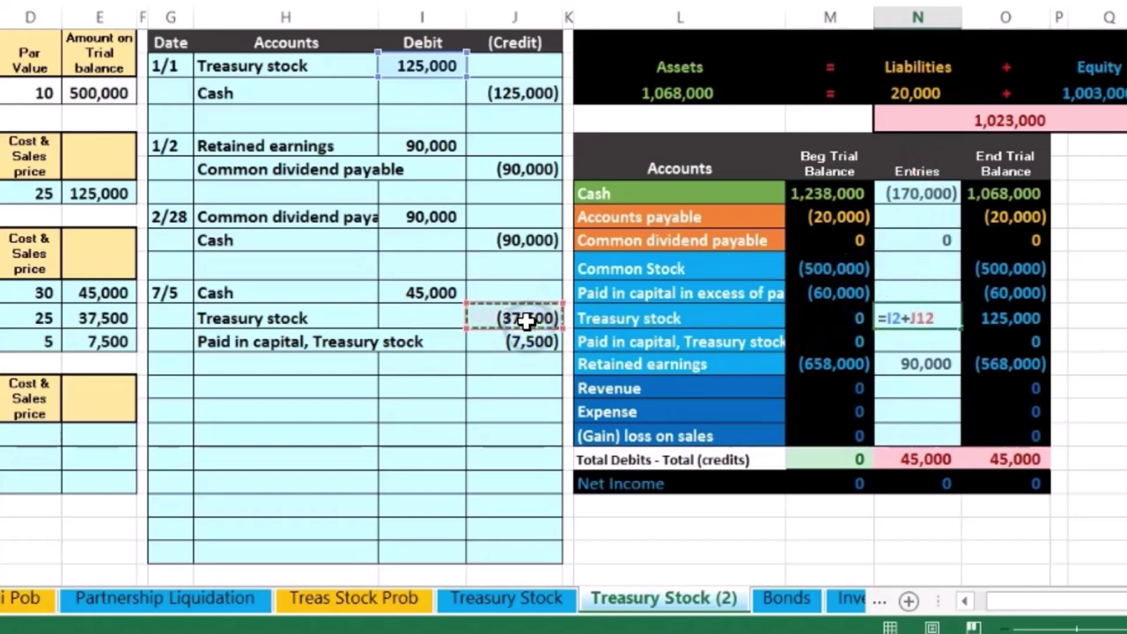
pyautogui.moveTo(1027, 335)
pyautogui.mouseDown()
pyautogui.moveTo(1057, 334)
pyautogui.moveTo(1082, 310)
pyautogui.mouseUp()
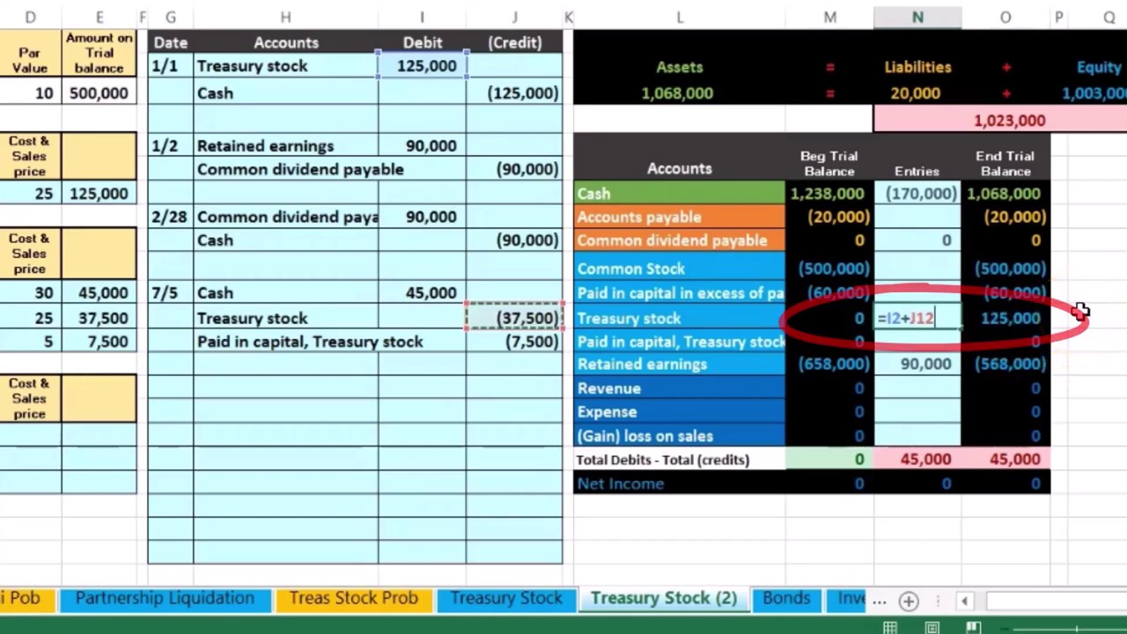
pyautogui.press('Return')
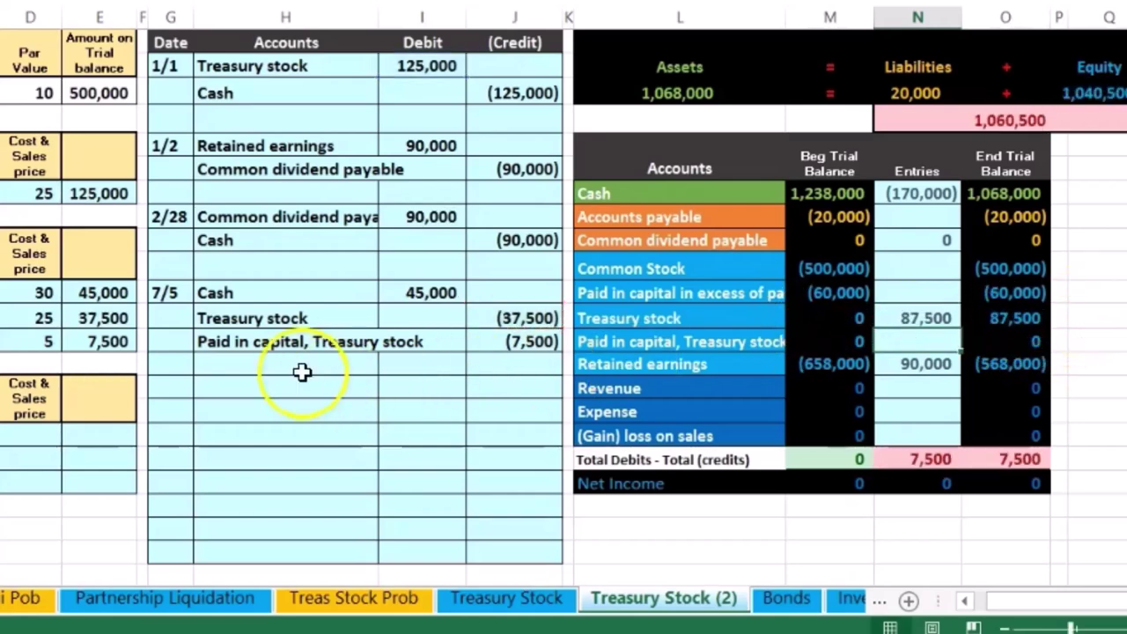
# Post the 7/5 "Paid in capital, Treasury stock" credit to its Entries cell in the trial balance as =J13.
pyautogui.moveTo(273, 346); pyautogui.dragTo(516, 349)
pyautogui.click(649, 344)
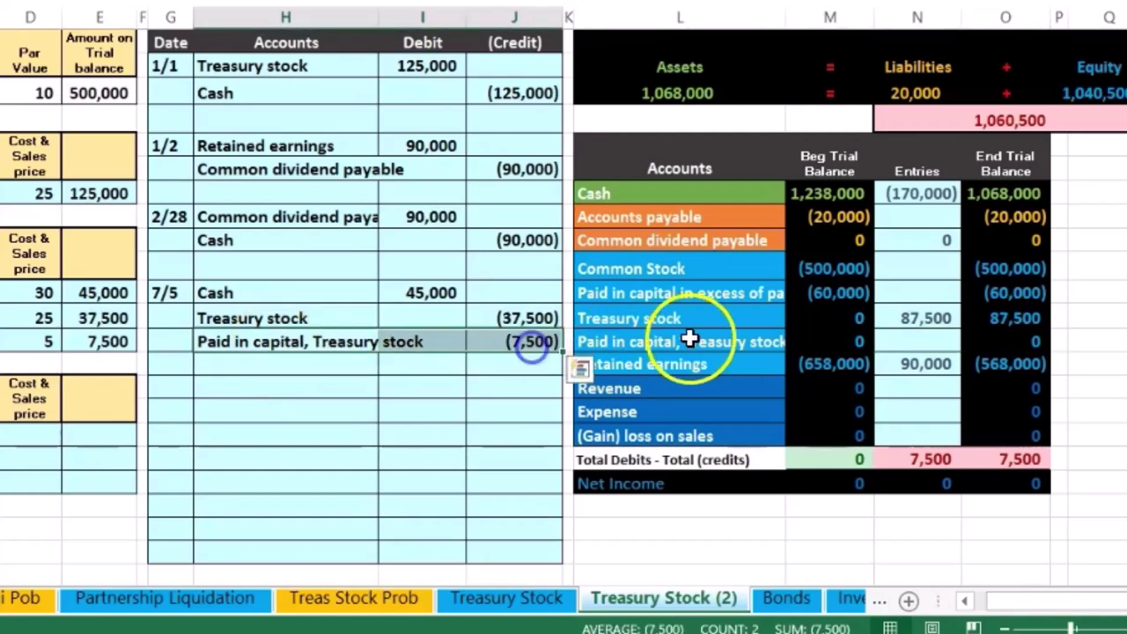
pyautogui.press('Escape')
pyautogui.click(919, 342)
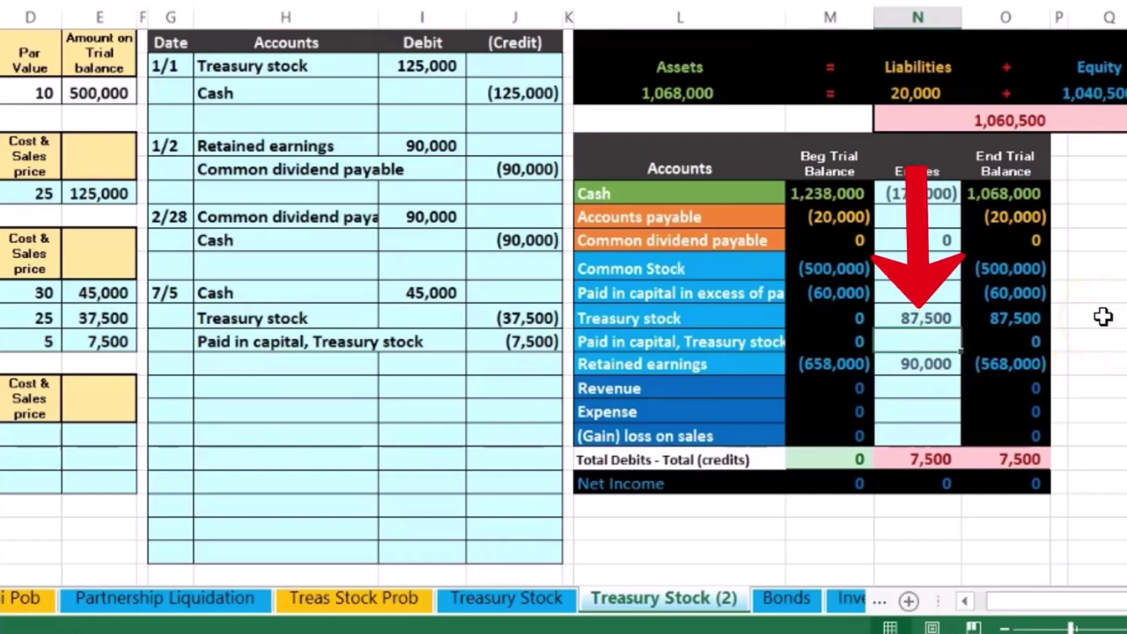
pyautogui.click(537, 342)
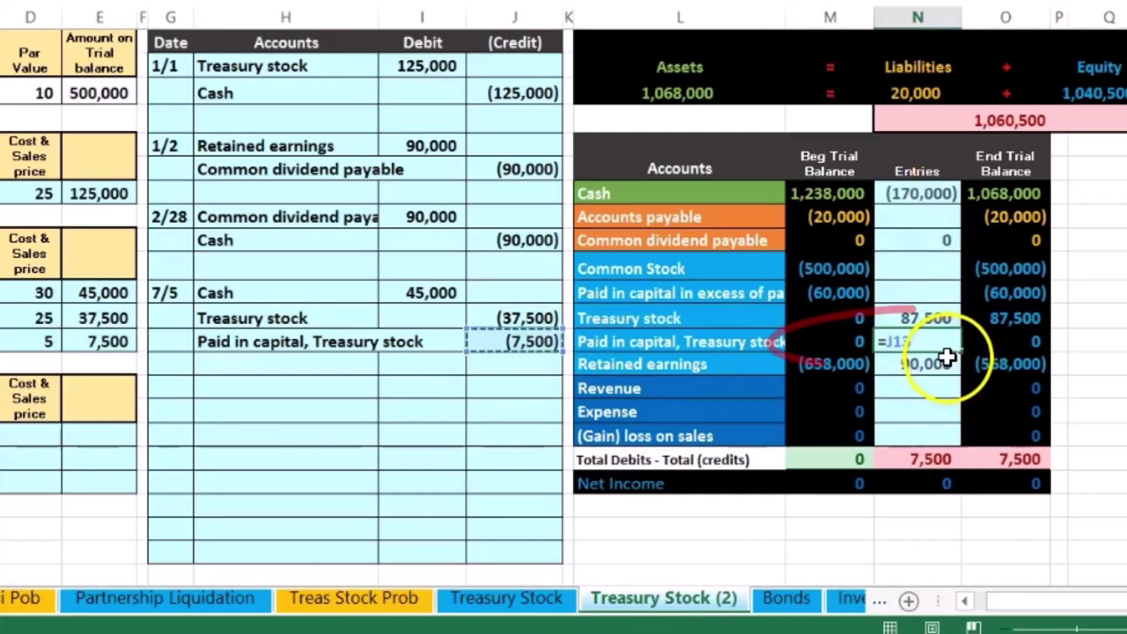
pyautogui.press('Return')
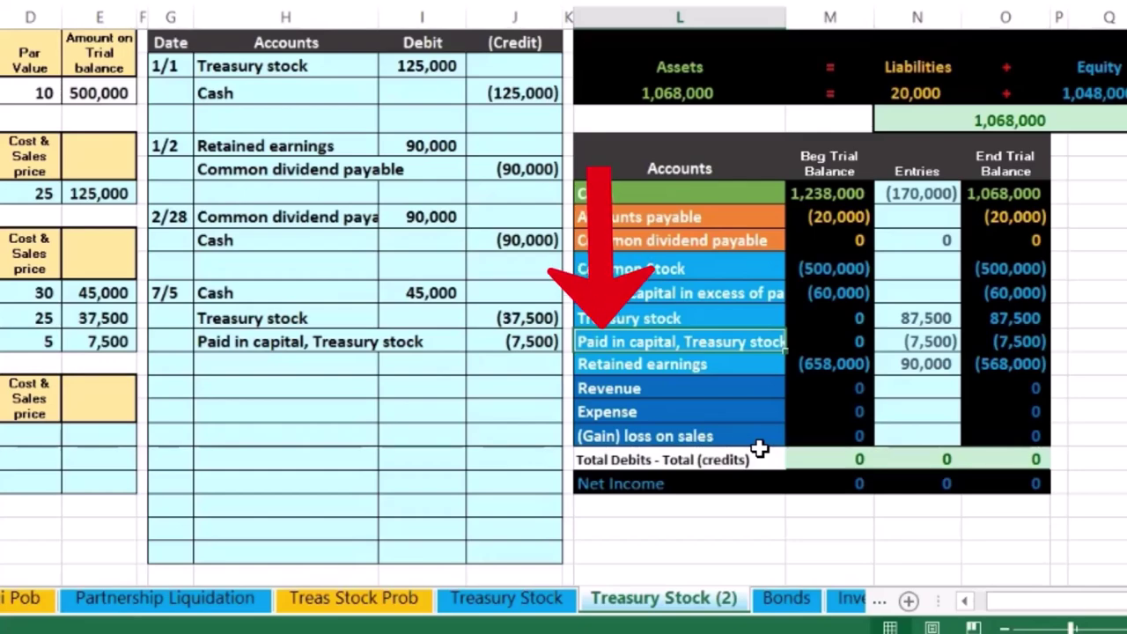
# Start the next journal entry below the 7/5 entry by entering the date 8/22 in G15.
pyautogui.press('Left')
pyautogui.press('Left')
pyautogui.press('Left')
pyautogui.press('Left')
pyautogui.press('Left')
pyautogui.press('Left')
pyautogui.press('Left')
pyautogui.press('Left')
pyautogui.press('Left')
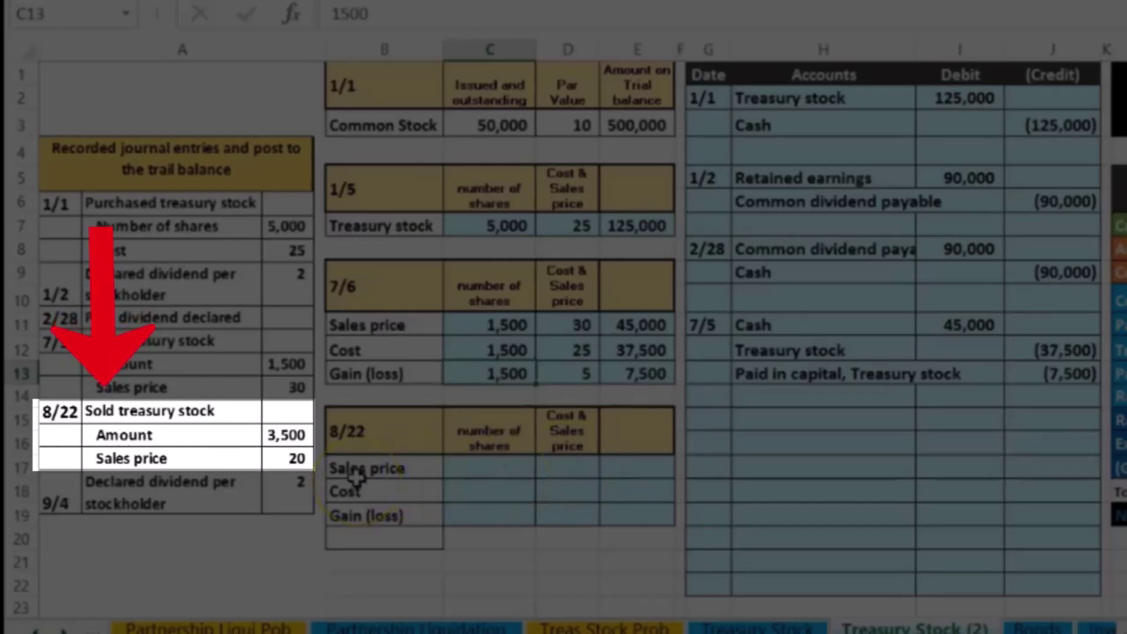
pyautogui.click(722, 420)
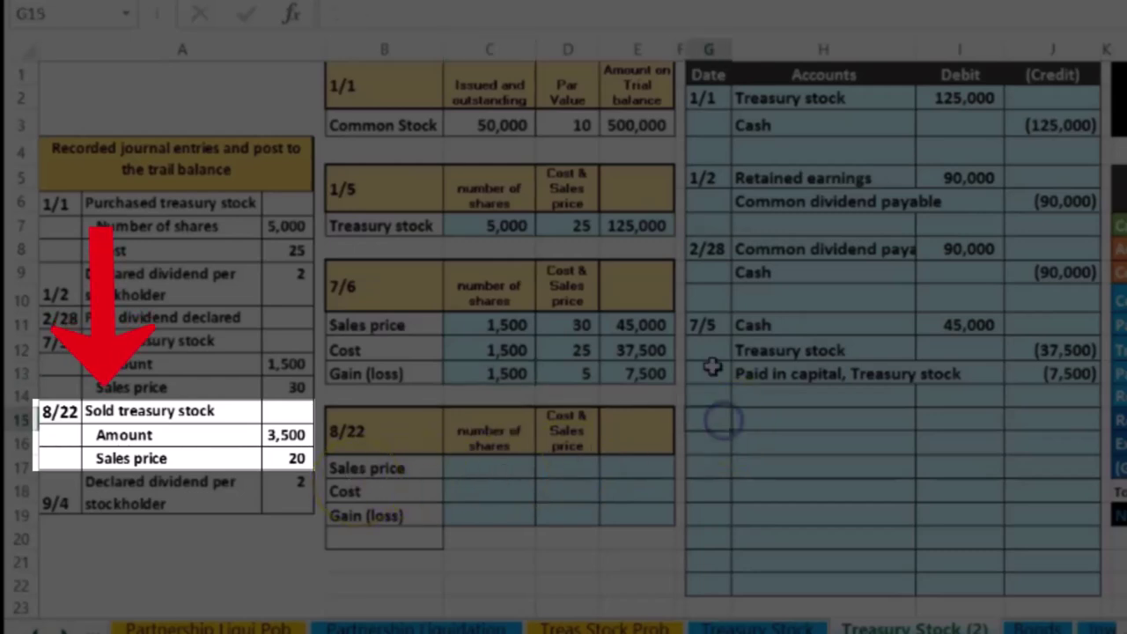
pyautogui.write('8/22')
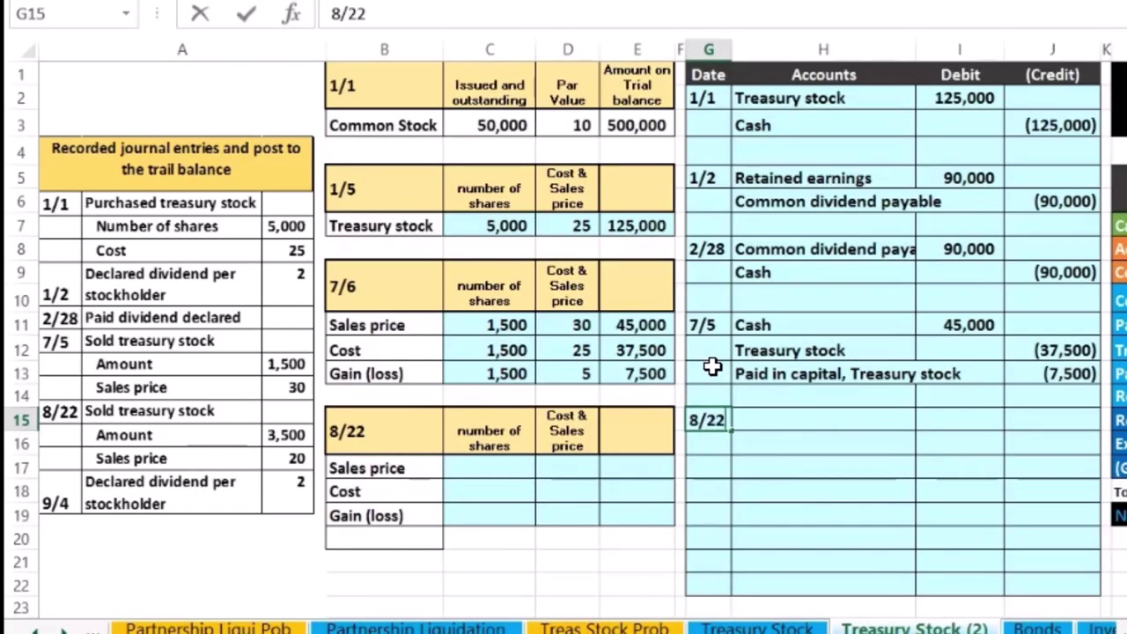
pyautogui.press('Return')
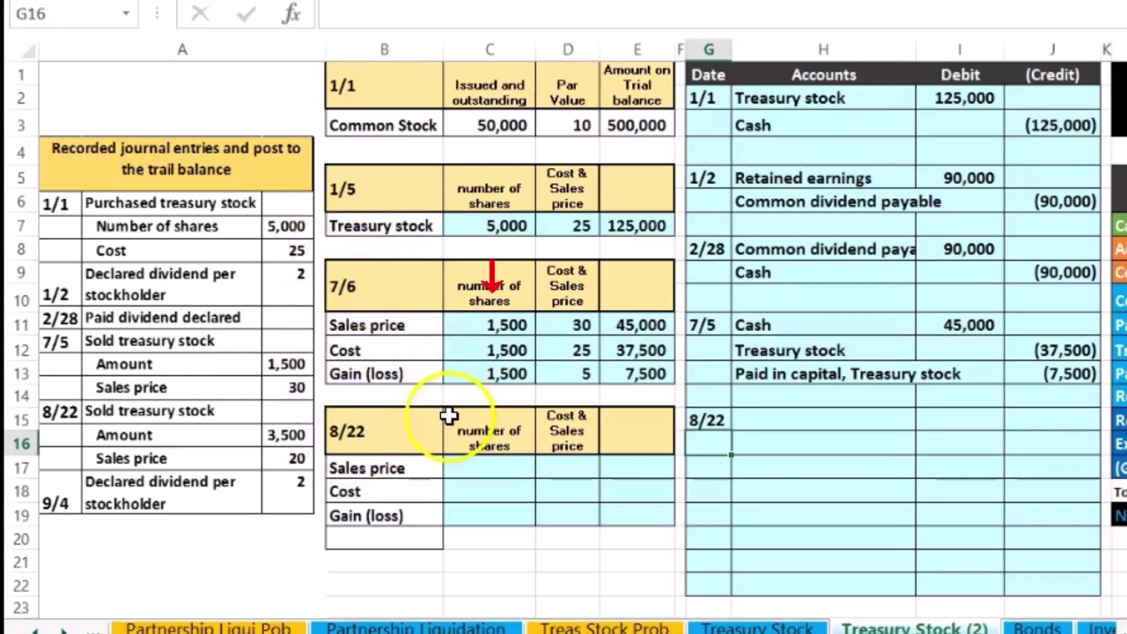
# Fill the Sales price row of the 8/22 table with 3500 shares, a price of 20 and the amount formula =C17*D17.
pyautogui.click(473, 467)
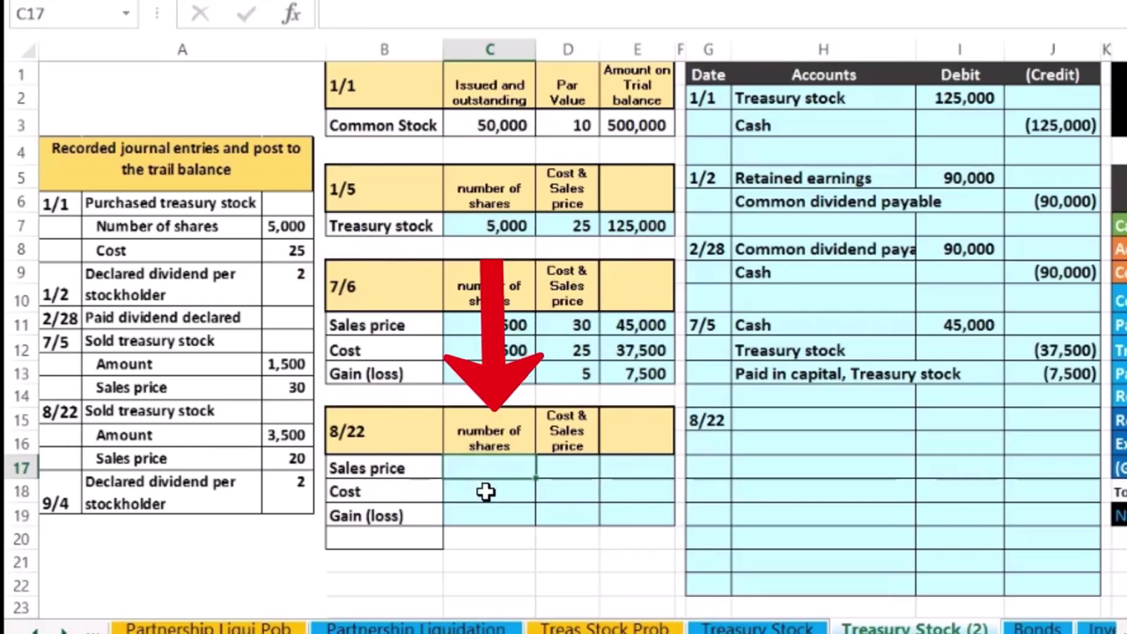
pyautogui.write('3500')
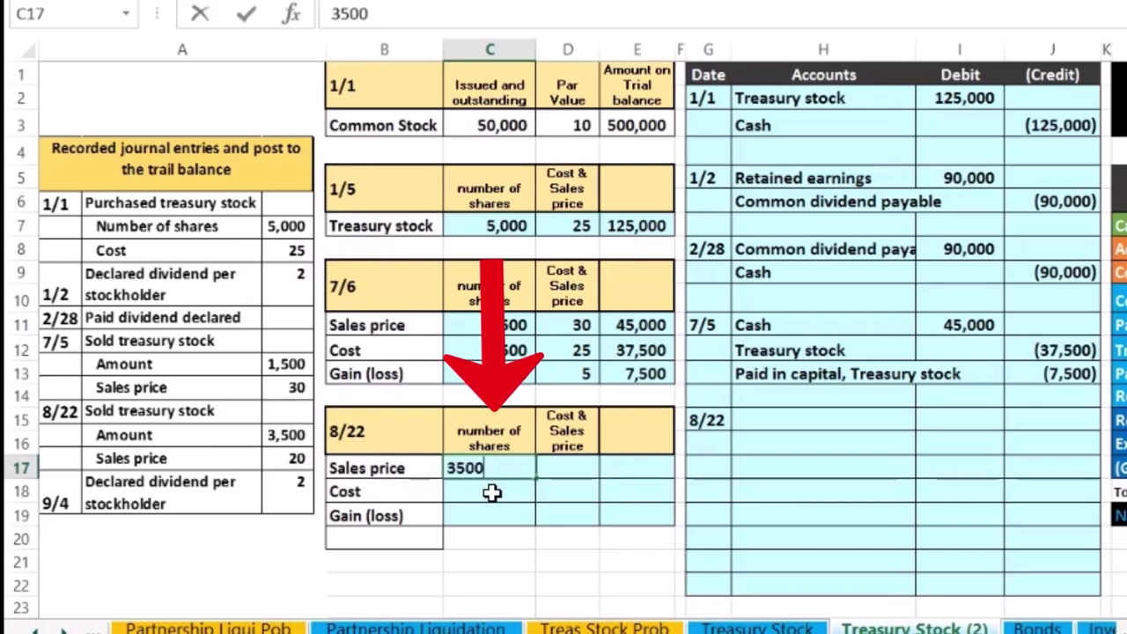
pyautogui.press('Tab')
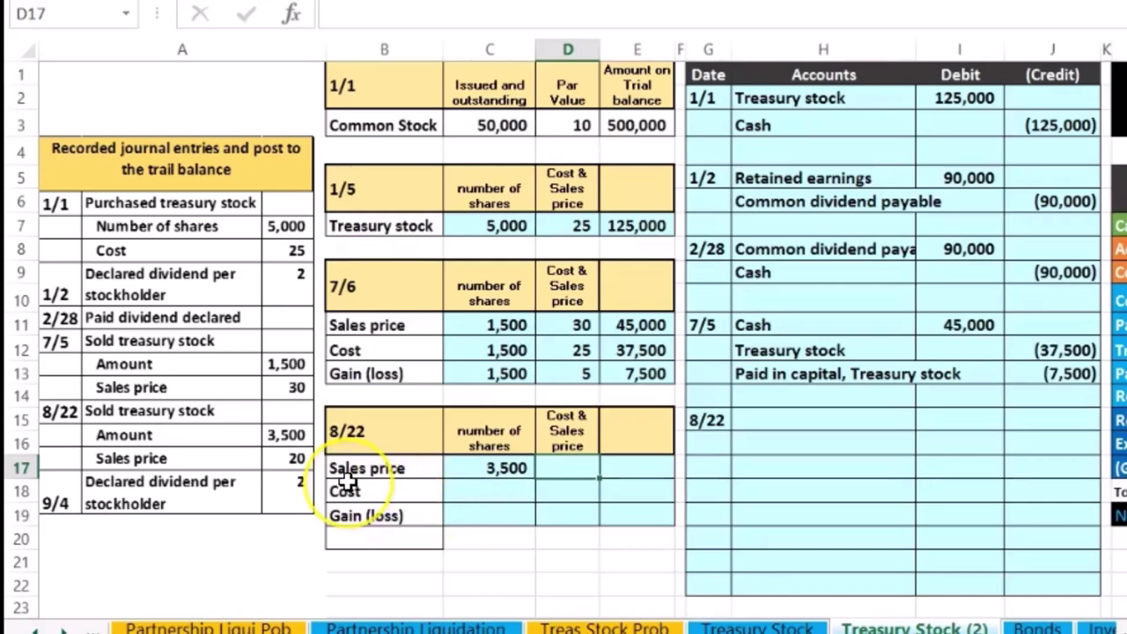
pyautogui.press('Tab')
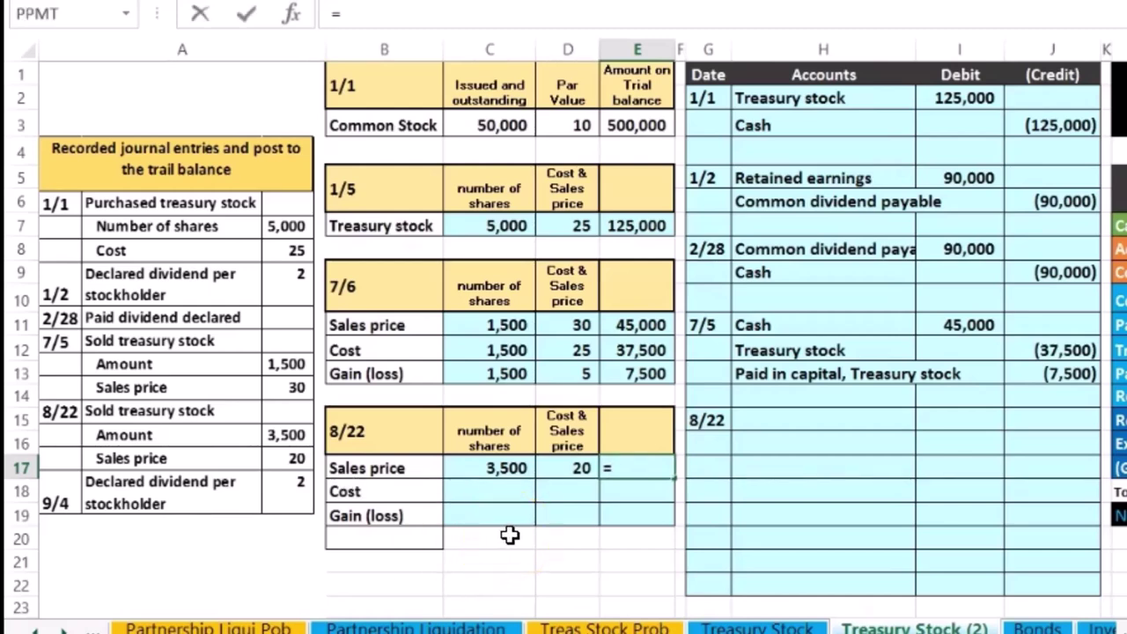
pyautogui.write('=')
pyautogui.click(504, 472)
pyautogui.write('*')
pyautogui.click(575, 470)
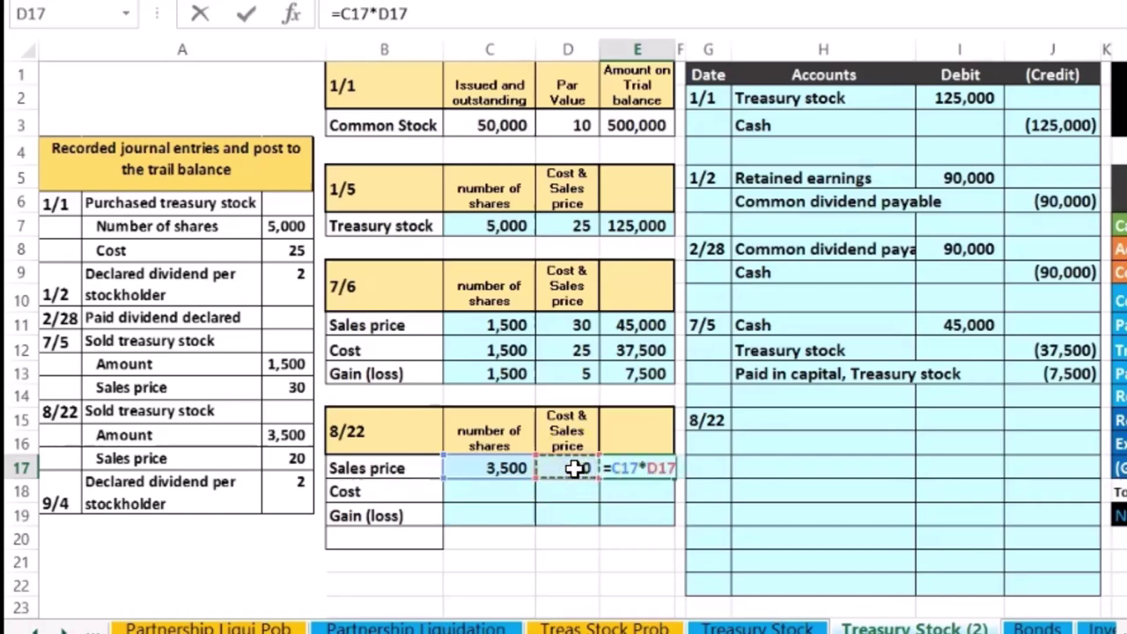
pyautogui.press('Return')
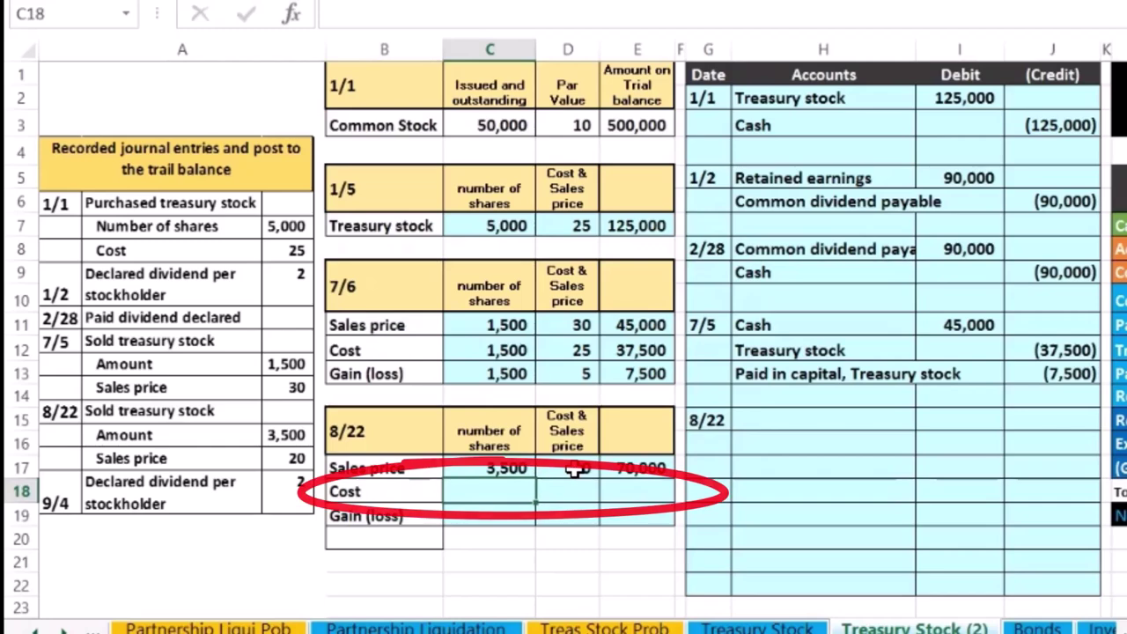
# Fill the Cost row of the 8/22 table with 3500 shares, a cost of 25 and an amount formula multiplying C18 by D18.
pyautogui.write('3500')
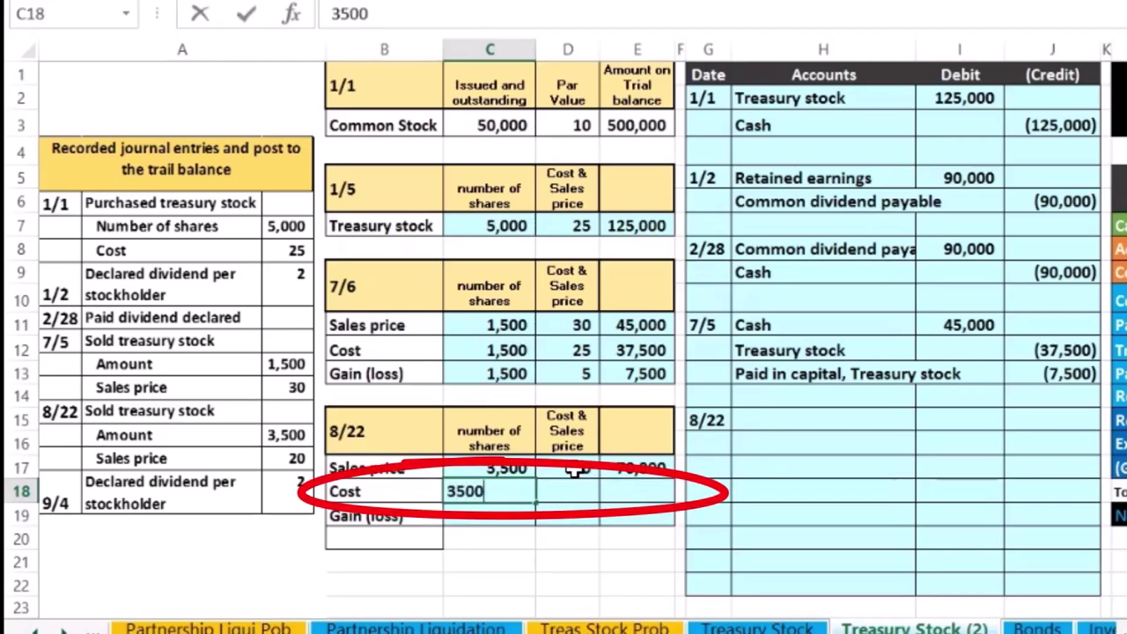
pyautogui.press('Tab')
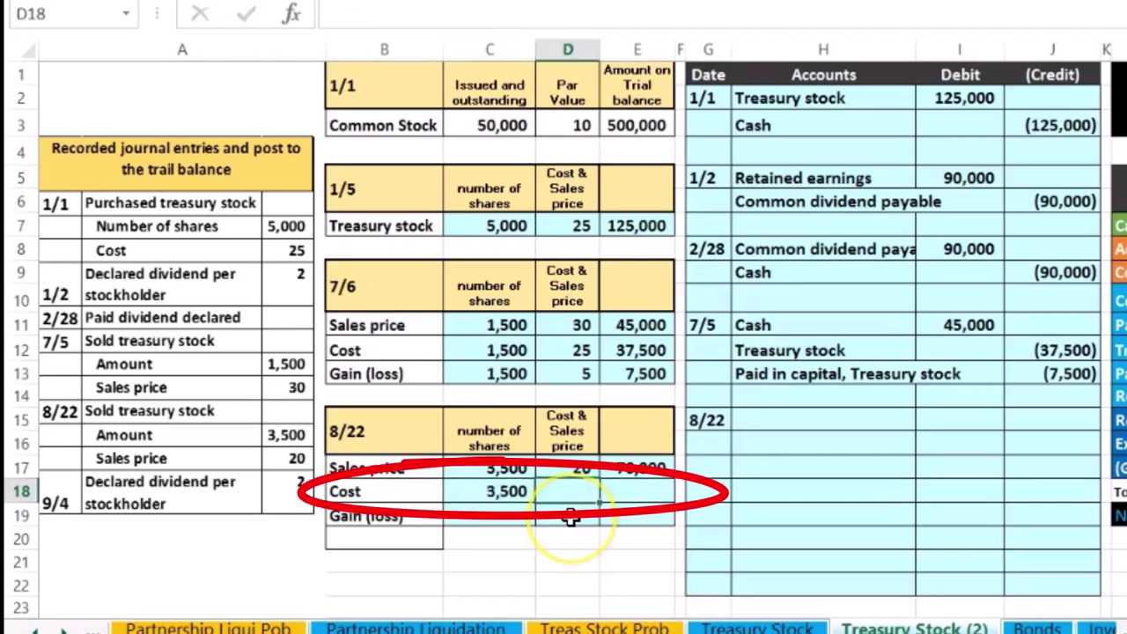
pyautogui.write('25')
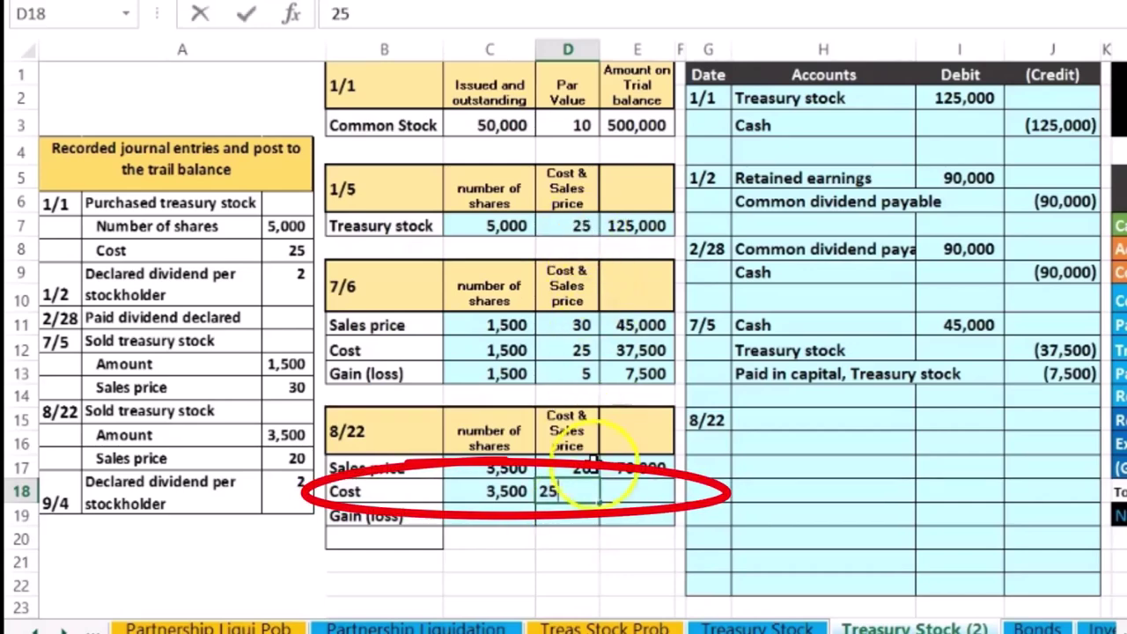
pyautogui.press('Tab')
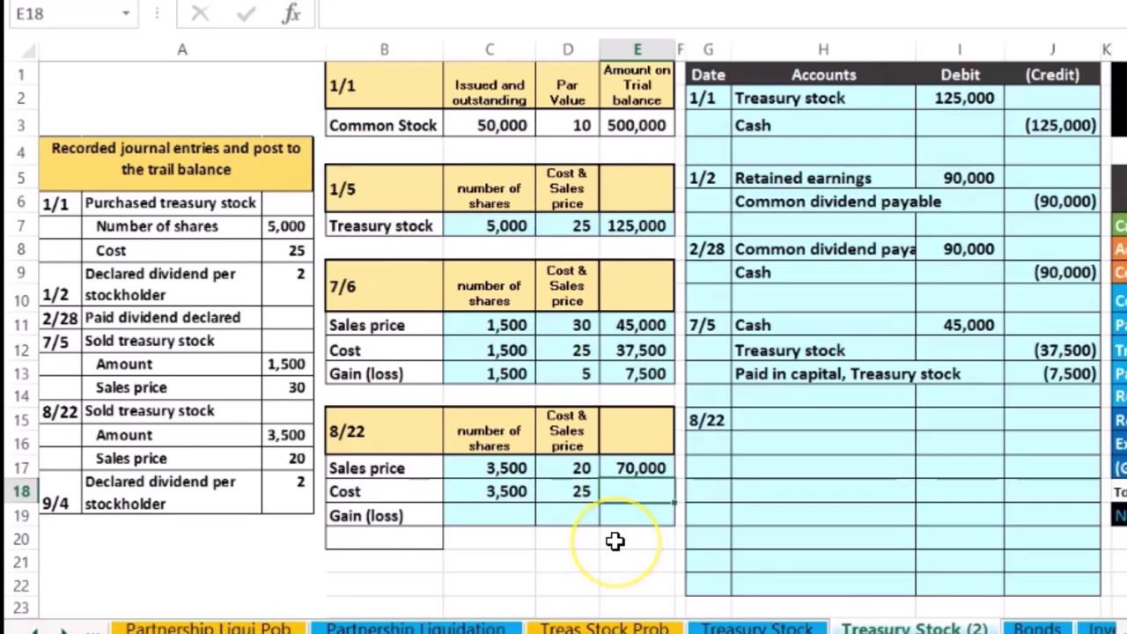
pyautogui.click(515, 498)
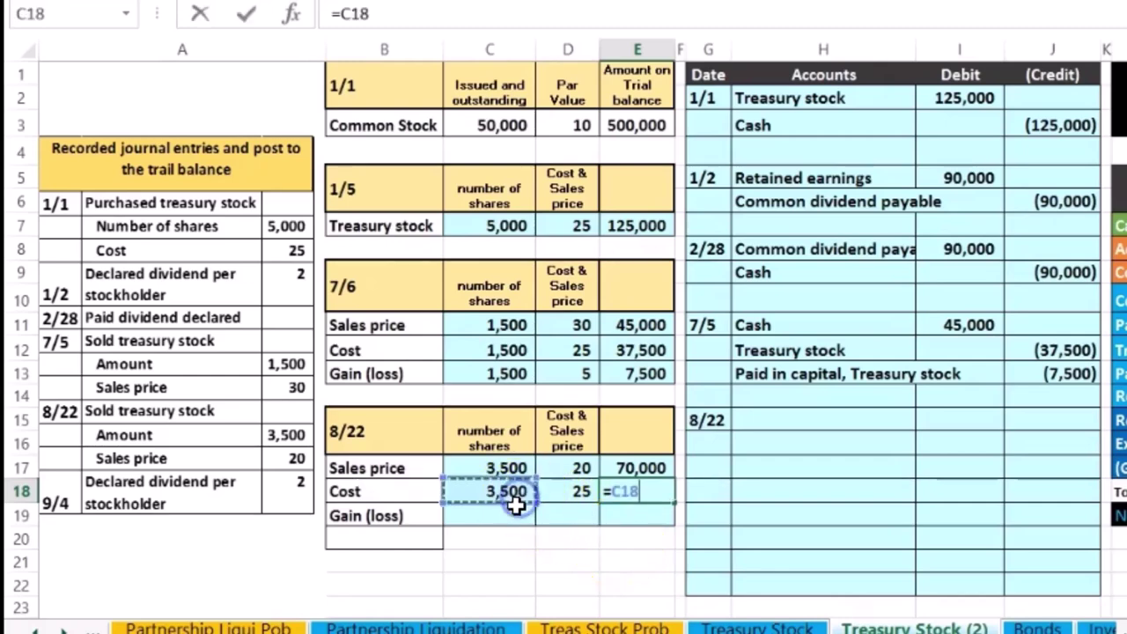
pyautogui.click(580, 486)
pyautogui.press('Return')
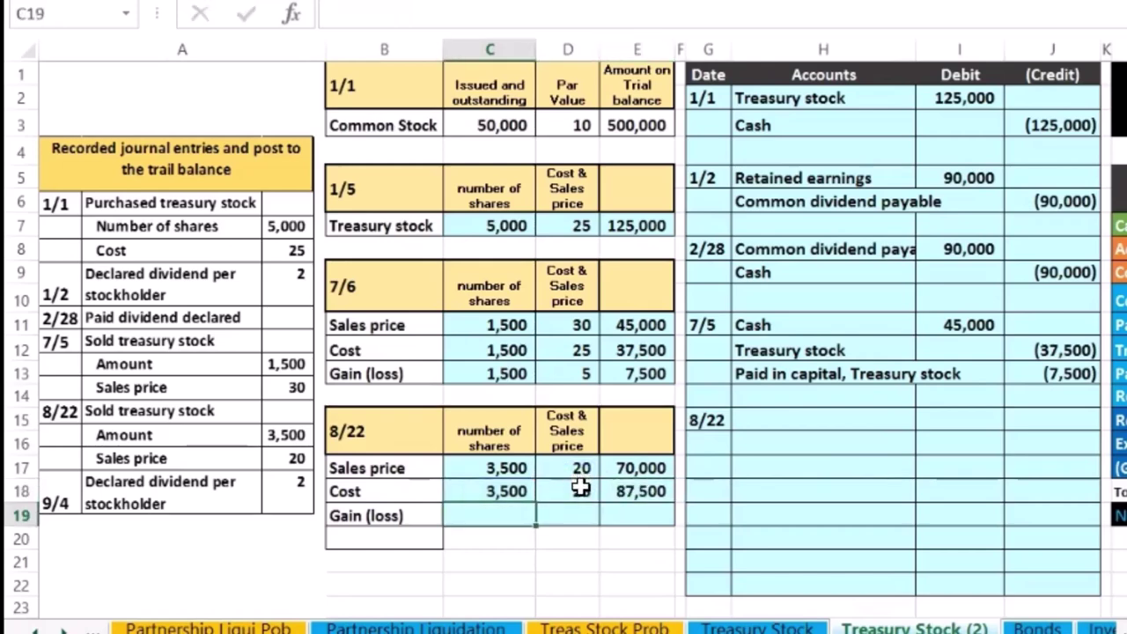
# Calculate the total Gain (loss) amount in the 8/22 table as =E17-E18.
pyautogui.click(622, 511)
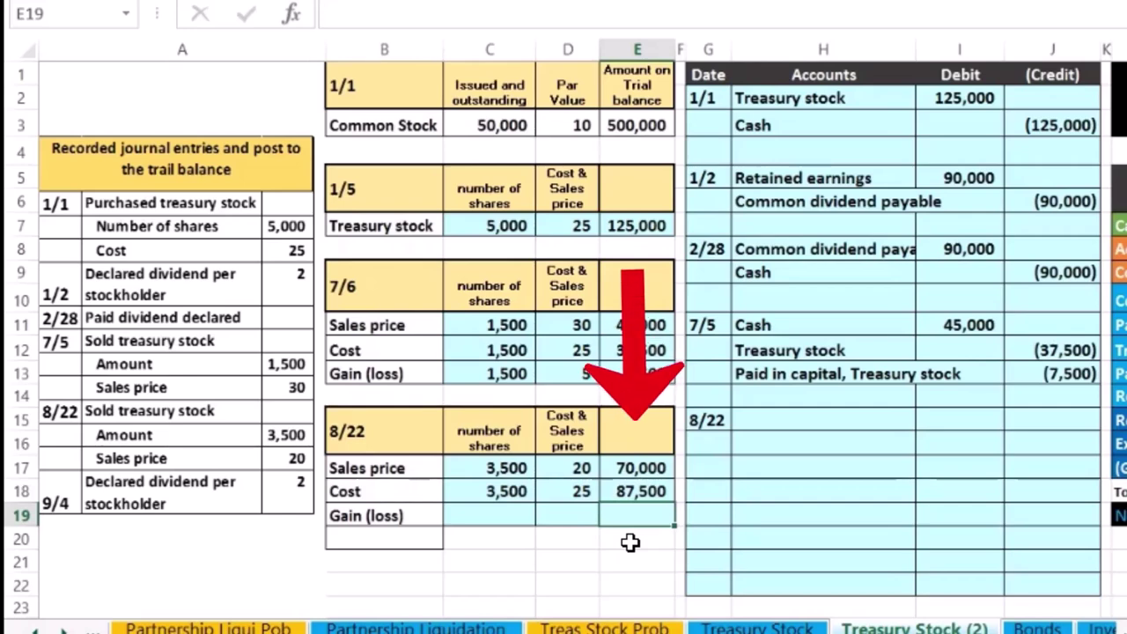
pyautogui.write('=')
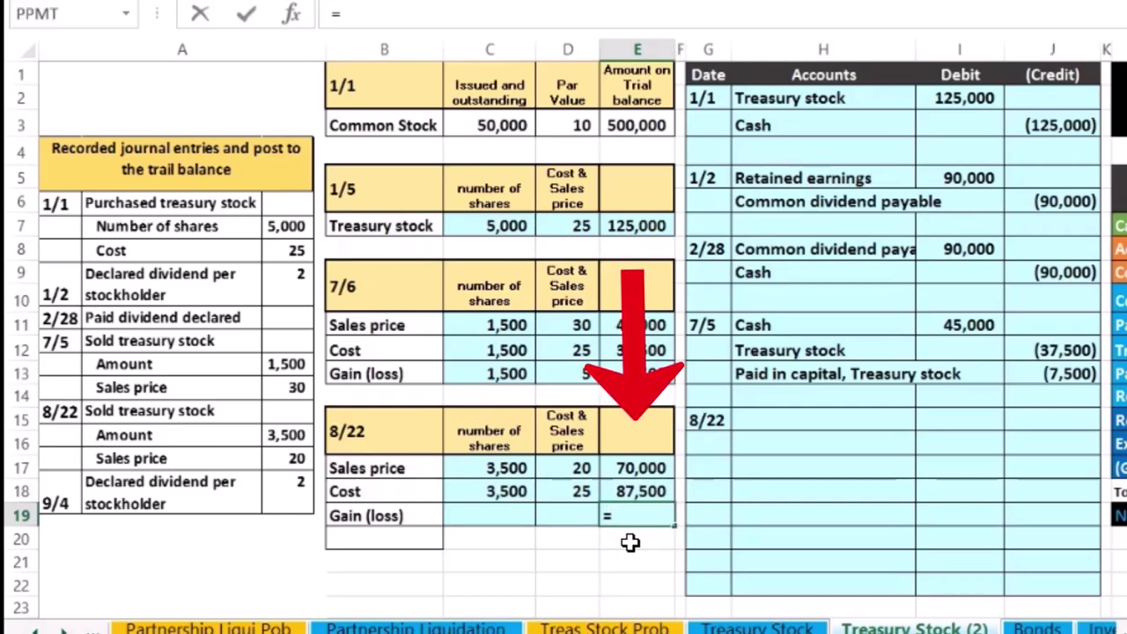
pyautogui.click(660, 468)
pyautogui.write('-')
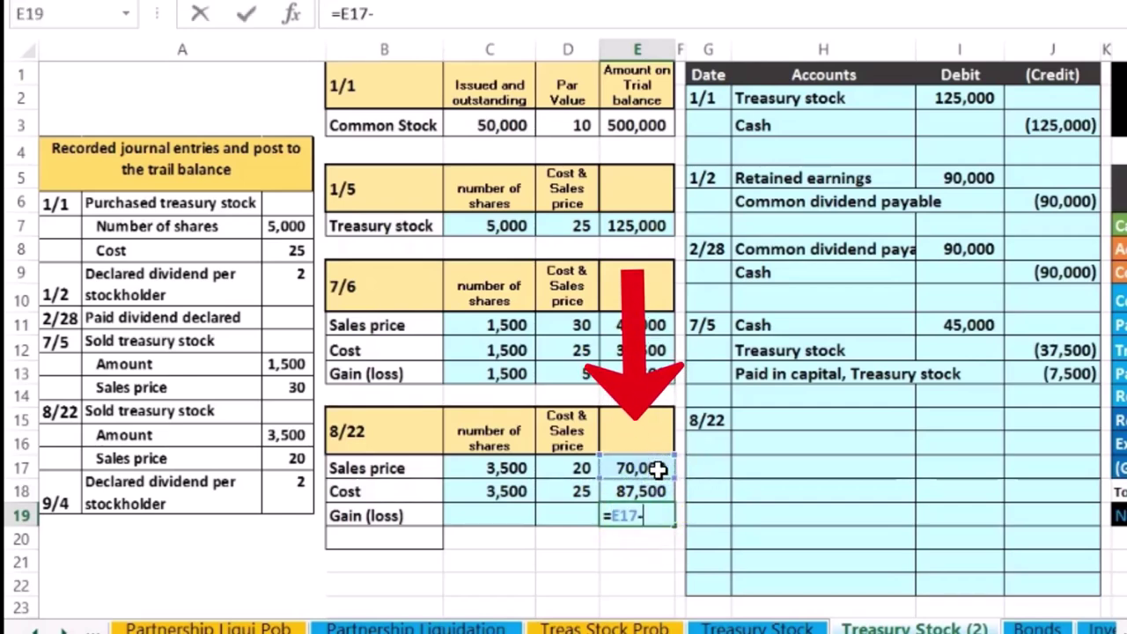
pyautogui.click(643, 491)
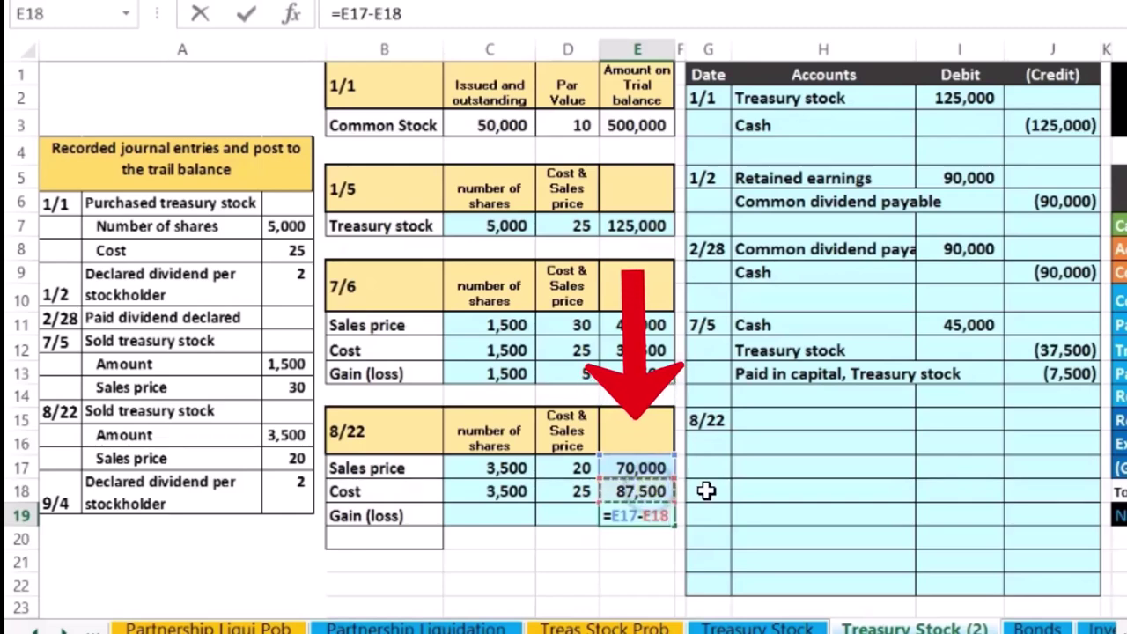
pyautogui.press('Return')
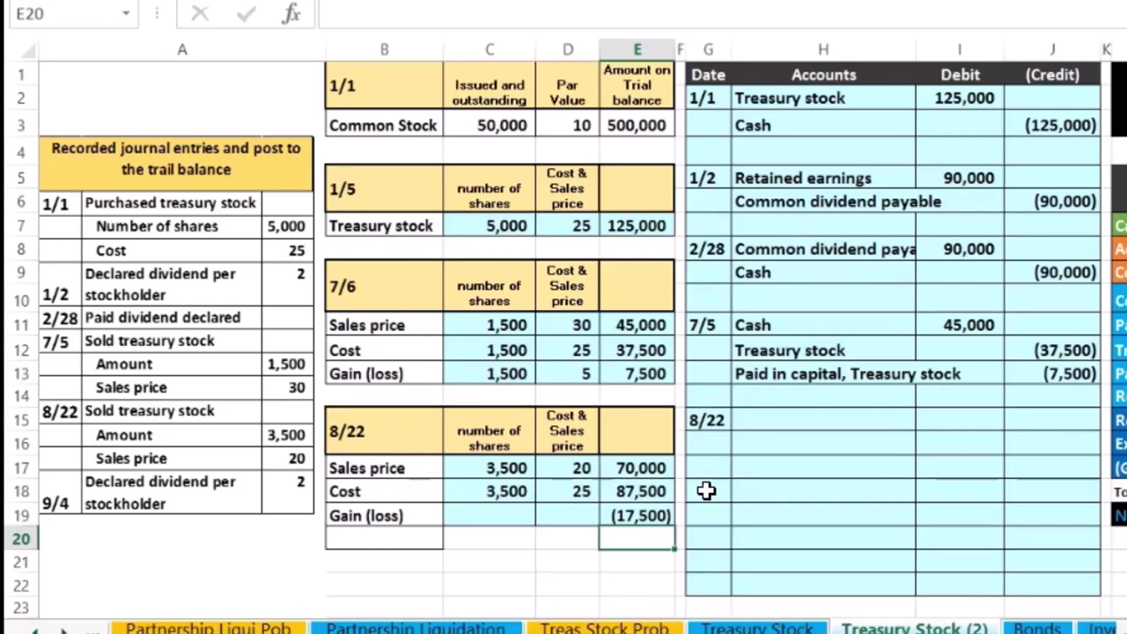
# Complete the Gain (loss) row of the 8/22 table with 3500 shares and the per-share formula =D17-D18.
pyautogui.click(493, 515)
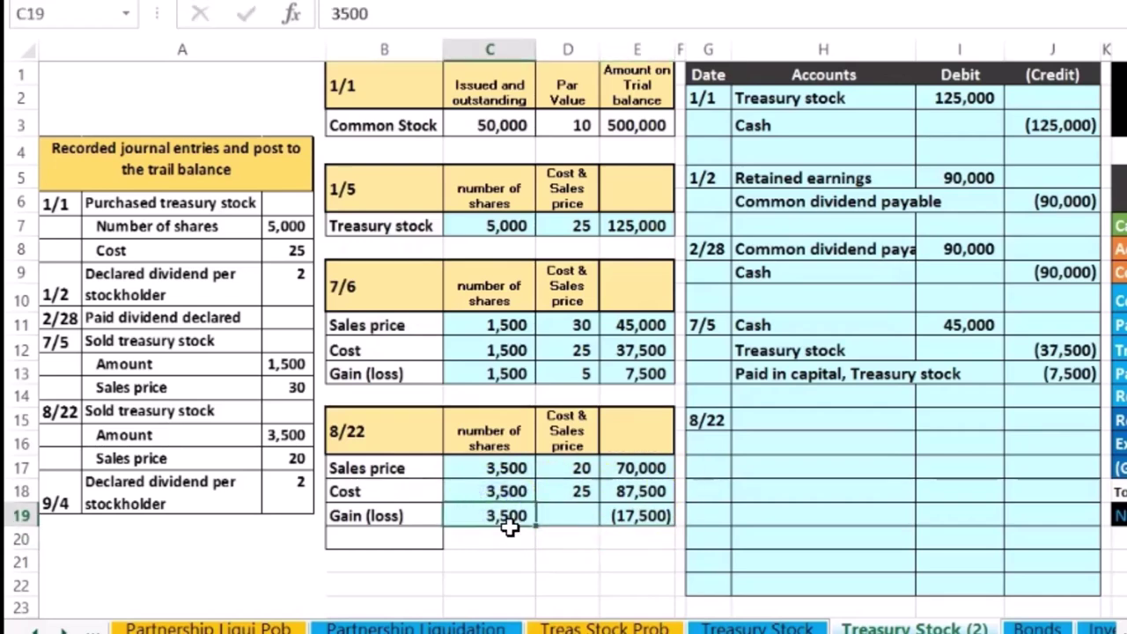
pyautogui.press('Right')
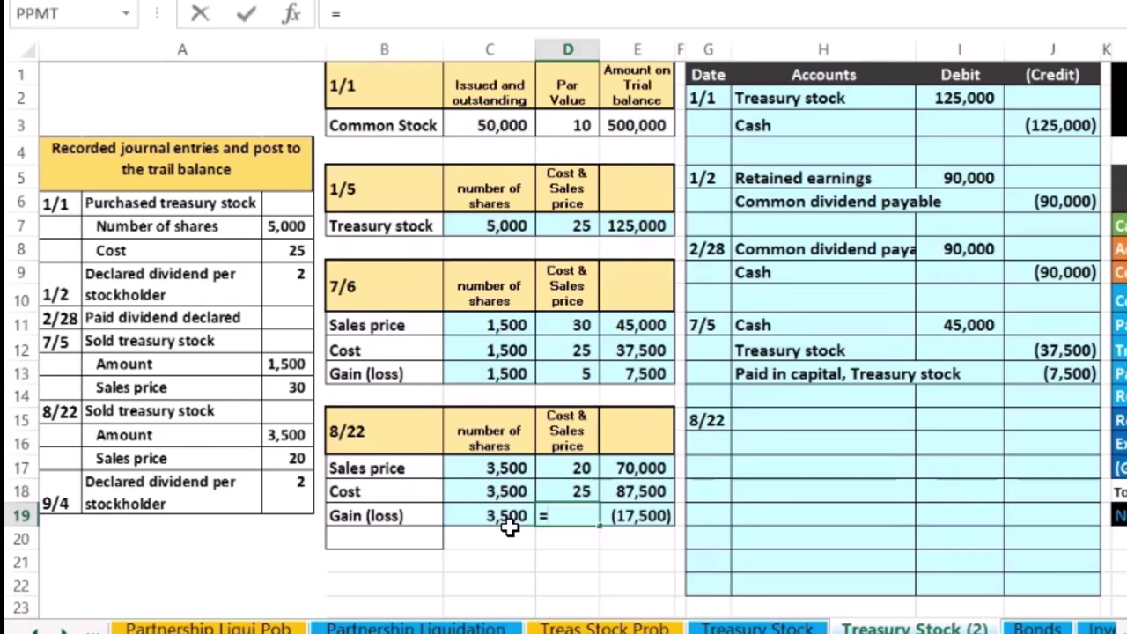
pyautogui.write('=')
pyautogui.press('Up')
pyautogui.press('Up')
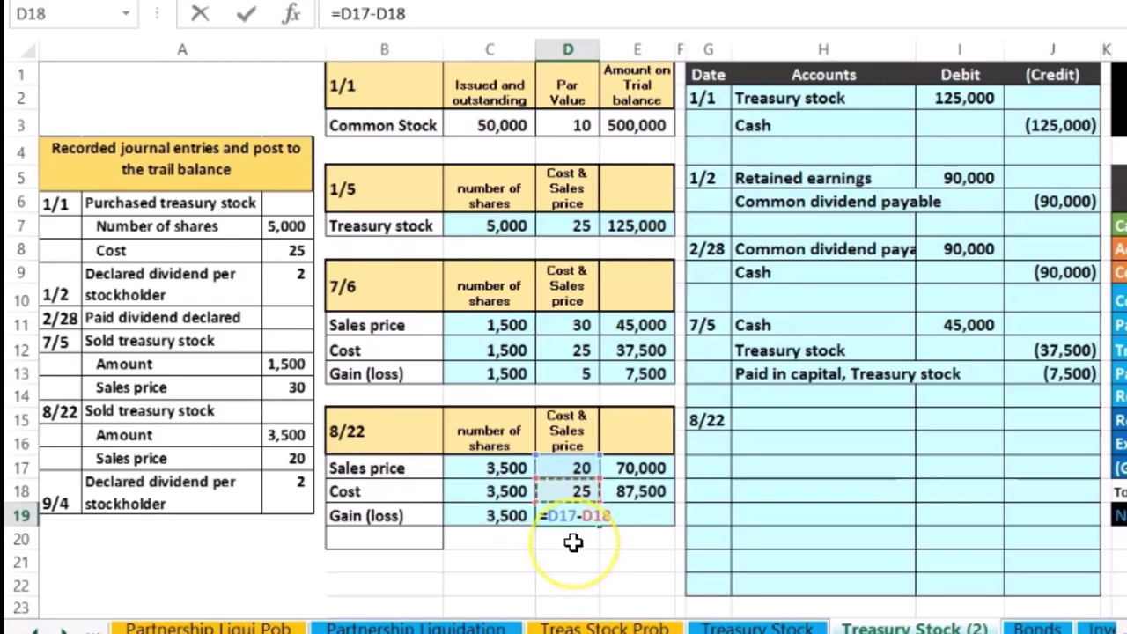
pyautogui.press('Return')
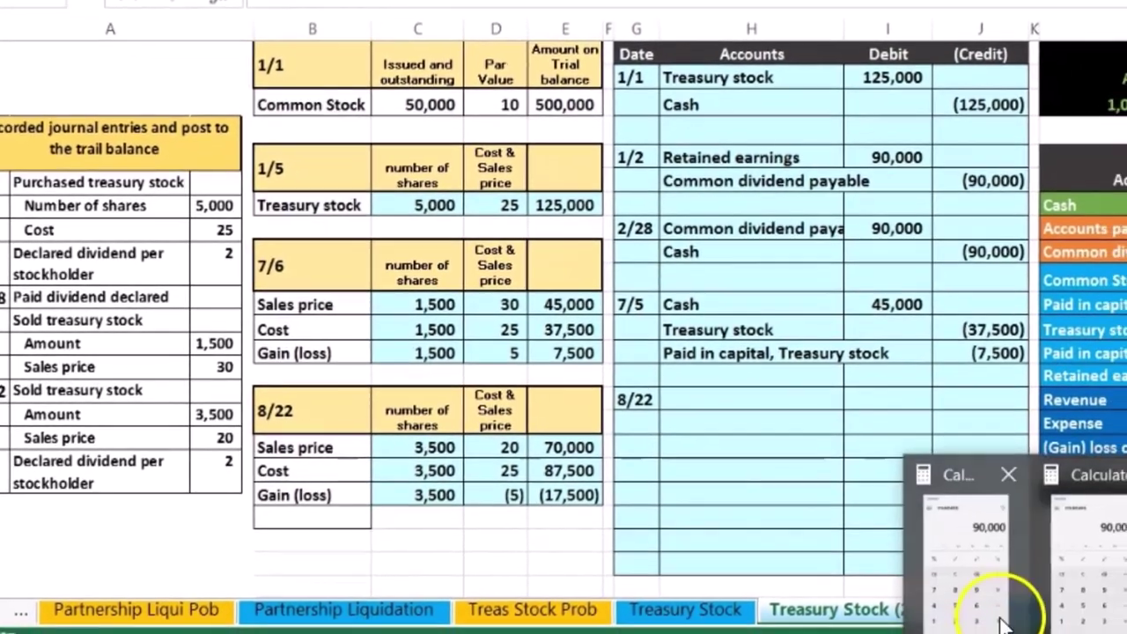
# Switch to Calculator, check the 8/22 loss by multiplying 3500 by 5, and return to the worksheet.
pyautogui.click(1086, 556)
pyautogui.click(799, 455)
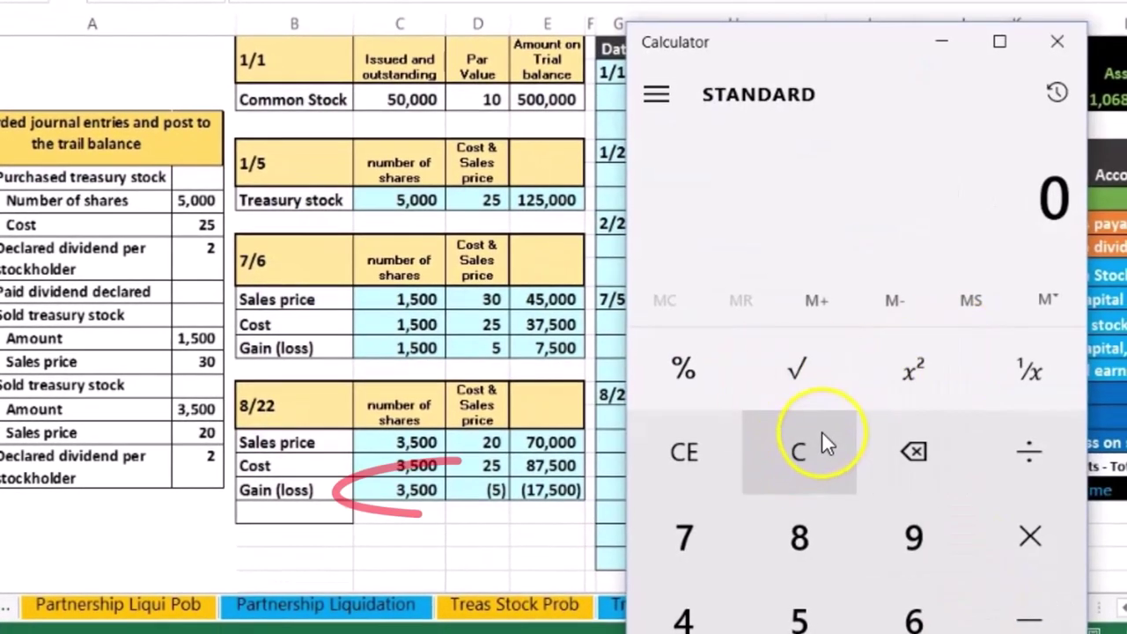
pyautogui.write('3500')
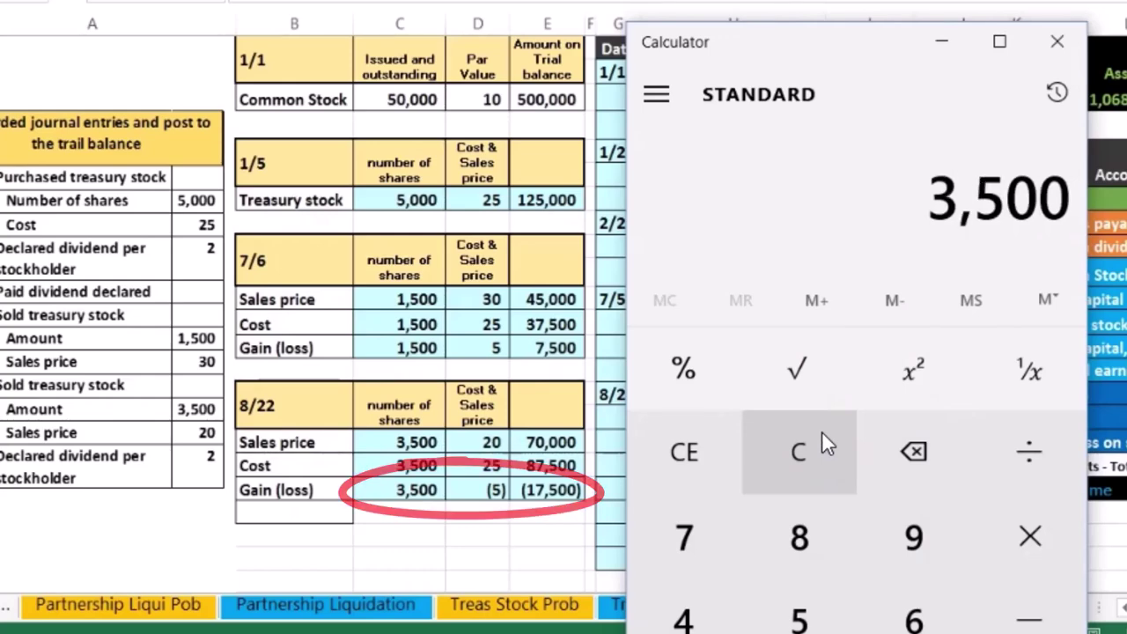
pyautogui.write('*5')
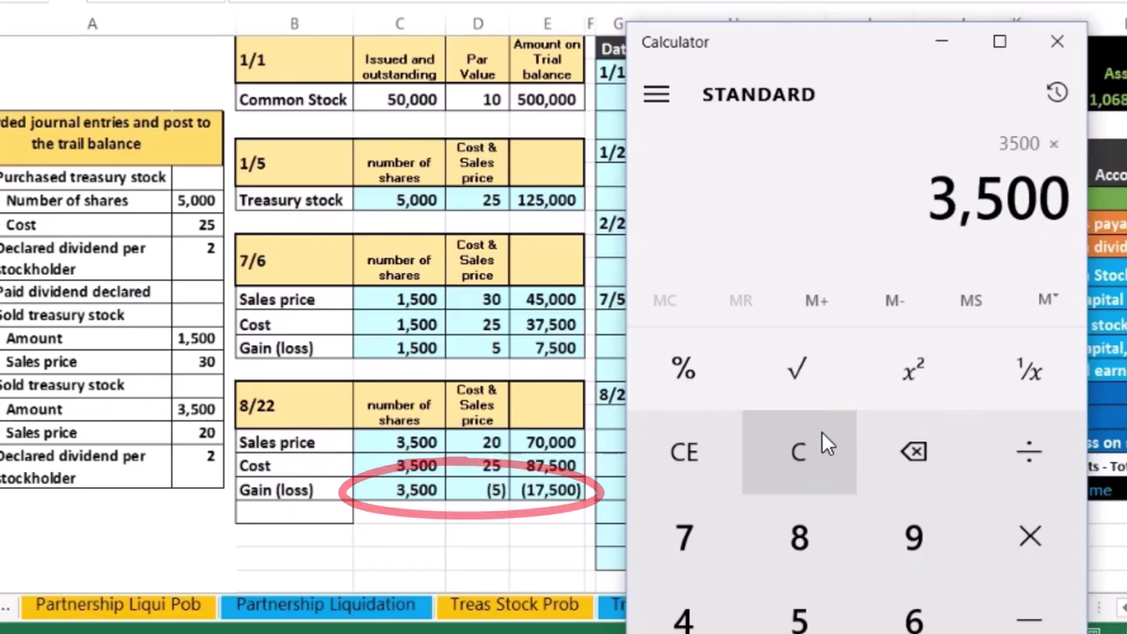
pyautogui.press('Return')
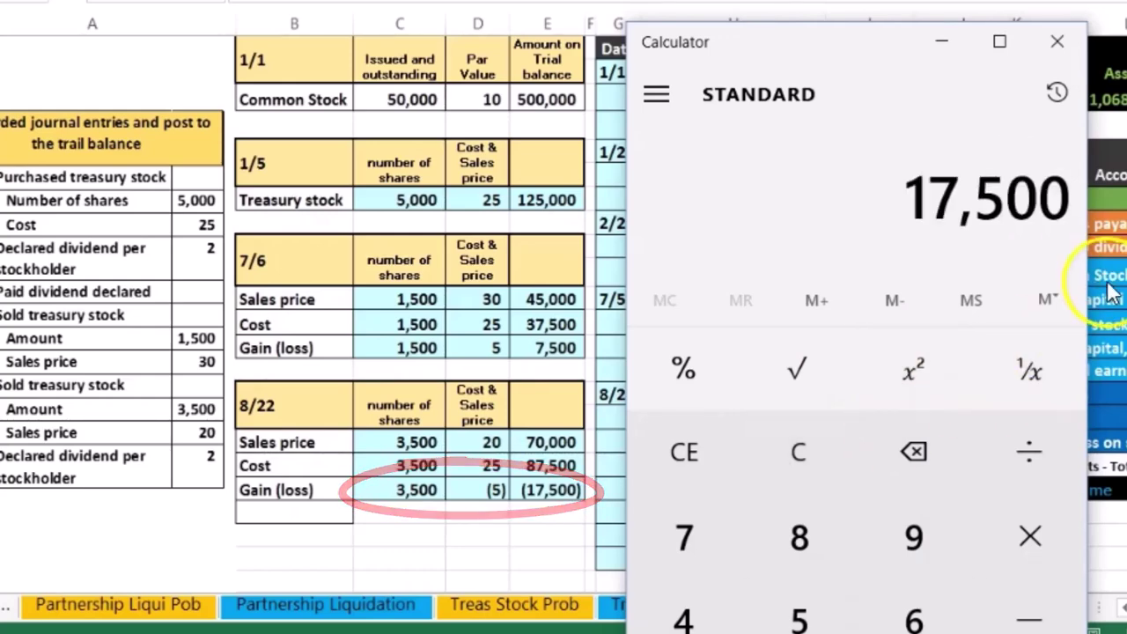
pyautogui.click(522, 531)
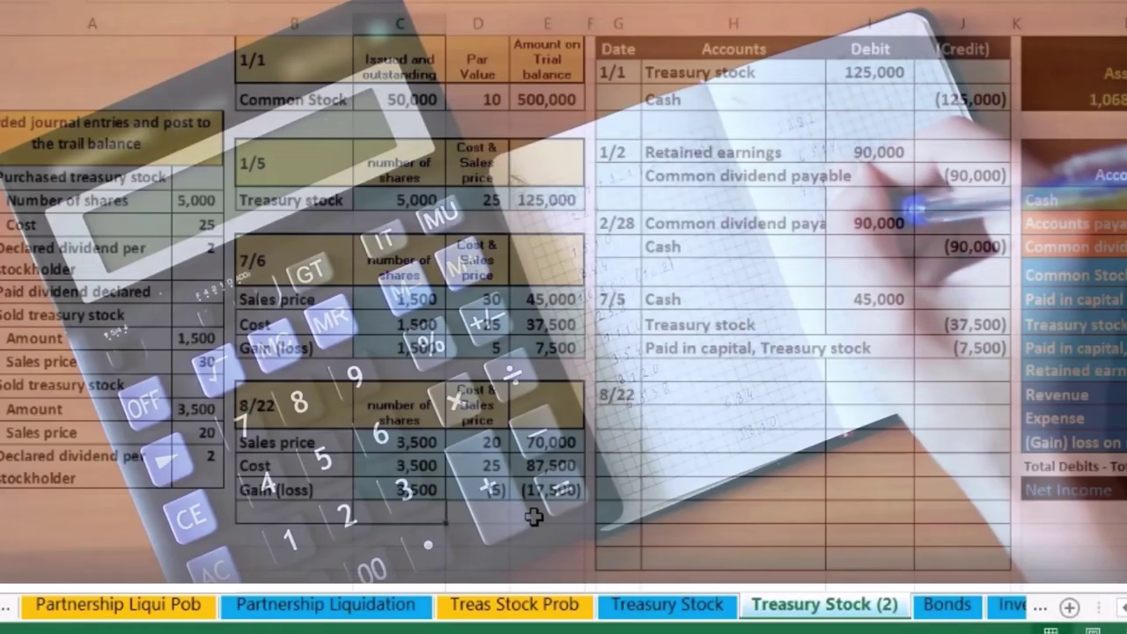
# Examine the Cash row of the trial balance before journalizing the 8/22 sale.
pyautogui.click(533, 517)
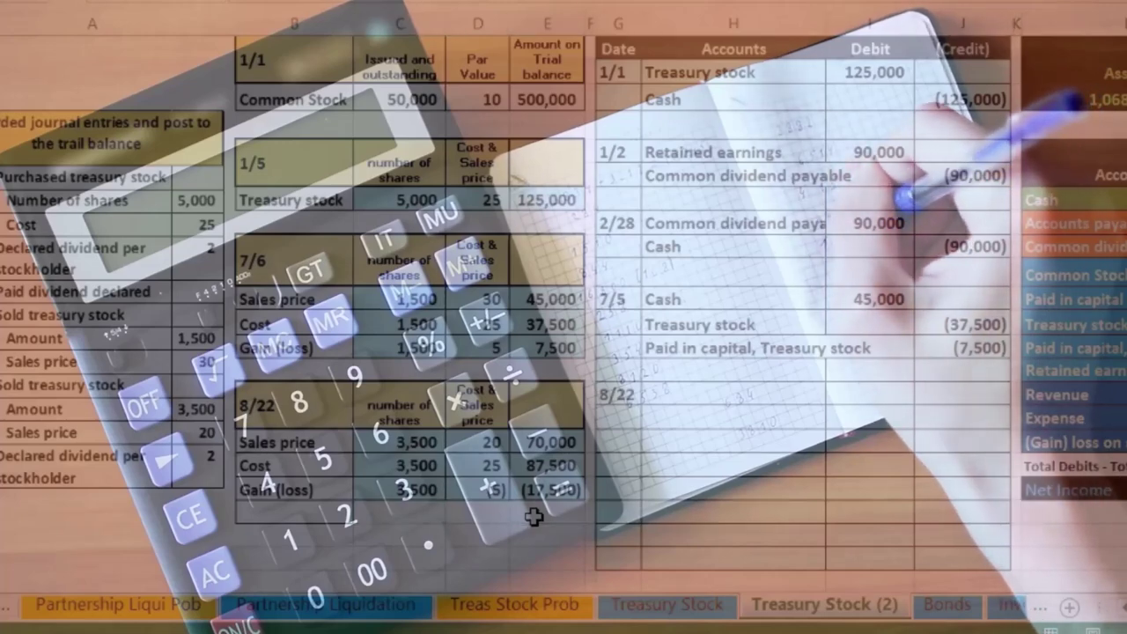
pyautogui.press('Right')
pyautogui.press('Right')
pyautogui.press('Right')
pyautogui.press('Right')
pyautogui.press('Right')
pyautogui.press('Right')
pyautogui.press('Right')
pyautogui.press('Right')
pyautogui.press('Right')
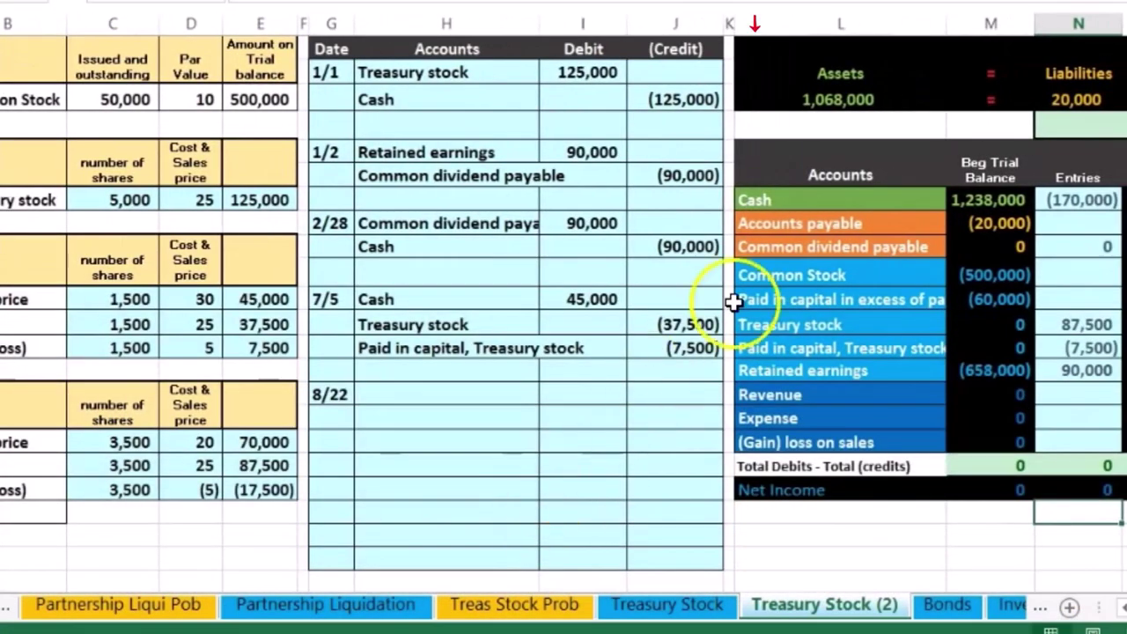
pyautogui.moveTo(775, 200); pyautogui.dragTo(1078, 200)
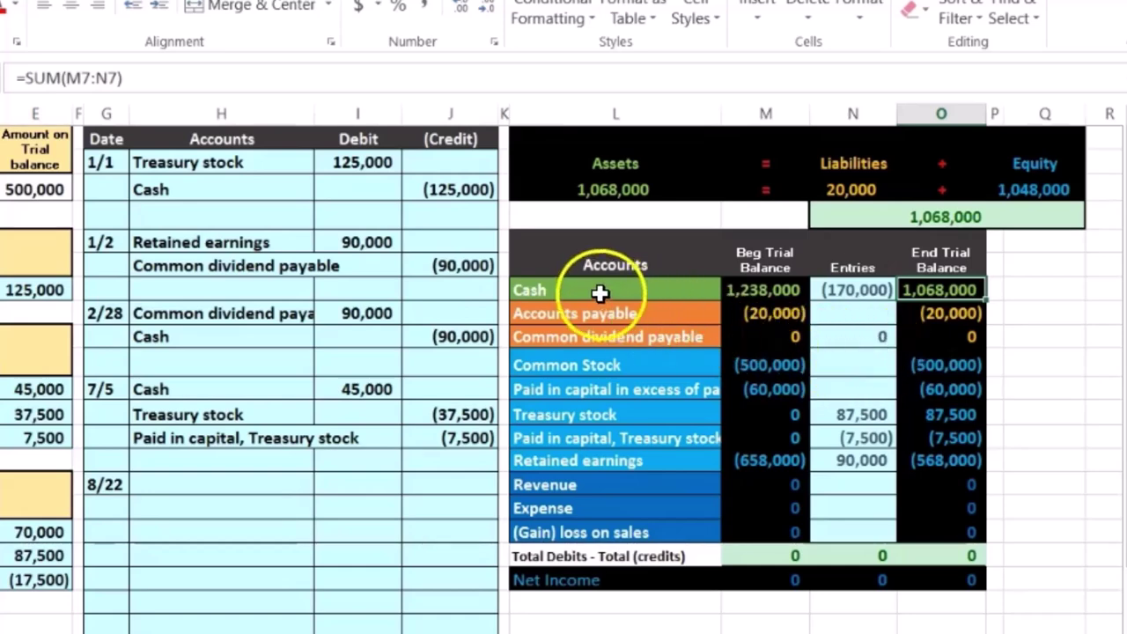
# Copy the Cash account name from the trial balance into H15 as values only and debit it 3500 times 20.
pyautogui.click(574, 288)
pyautogui.rightClick(574, 287)
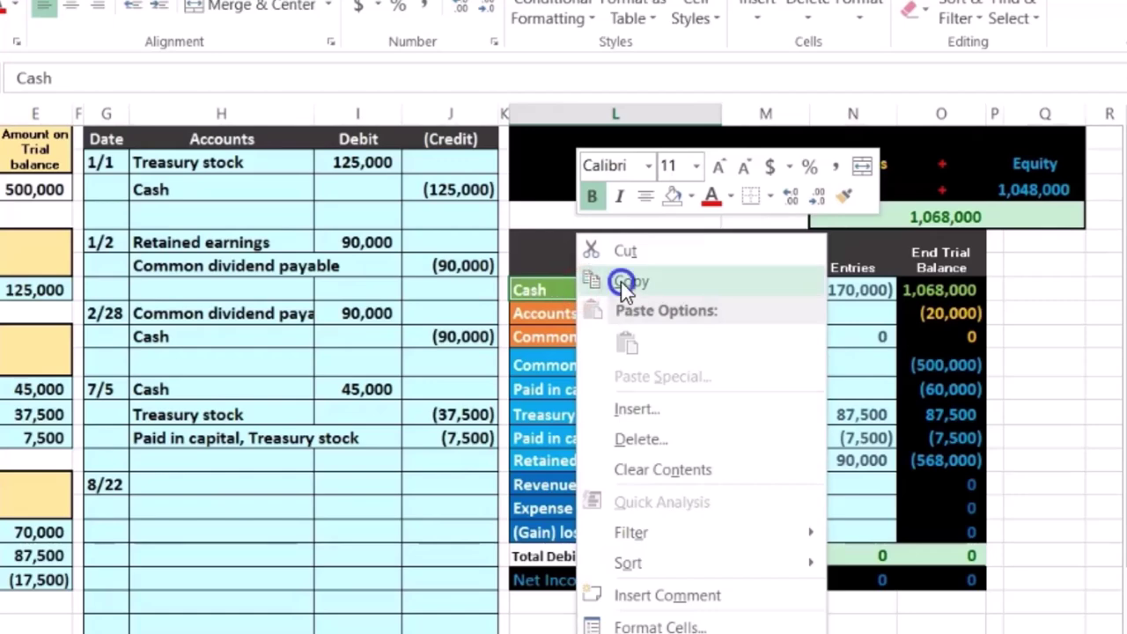
pyautogui.click(619, 281)
pyautogui.click(210, 491)
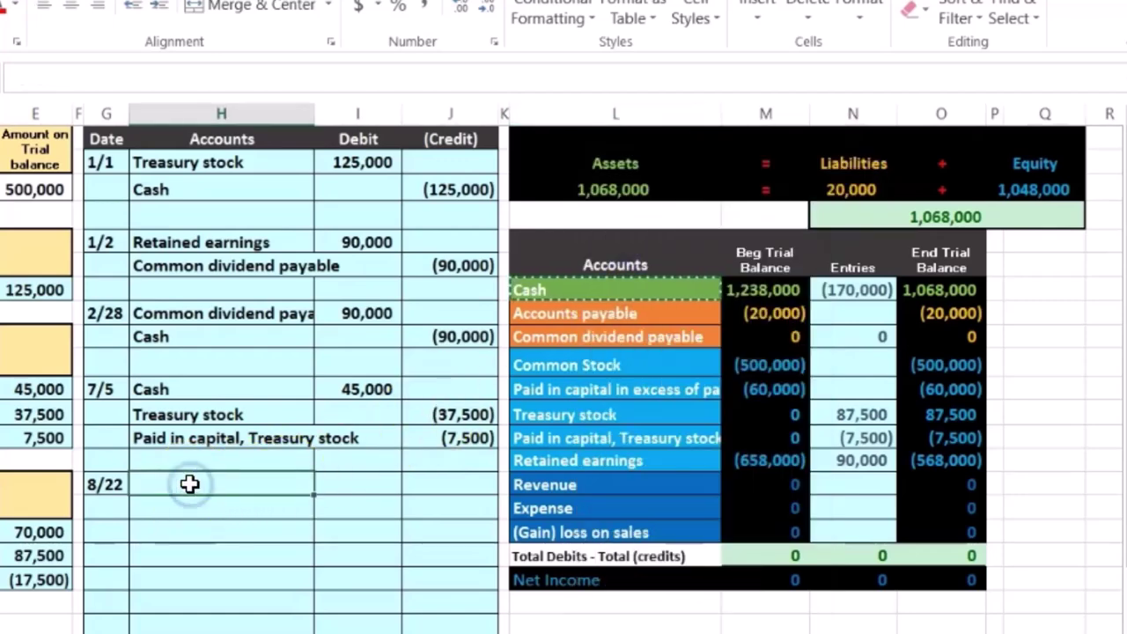
pyautogui.rightClick(190, 482)
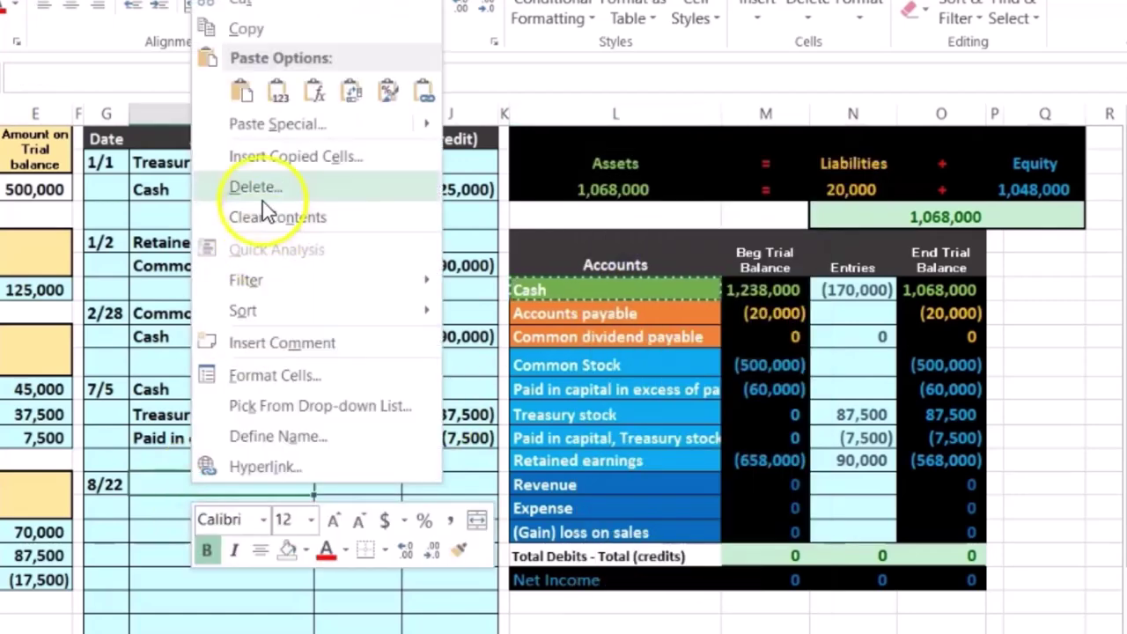
pyautogui.click(280, 89)
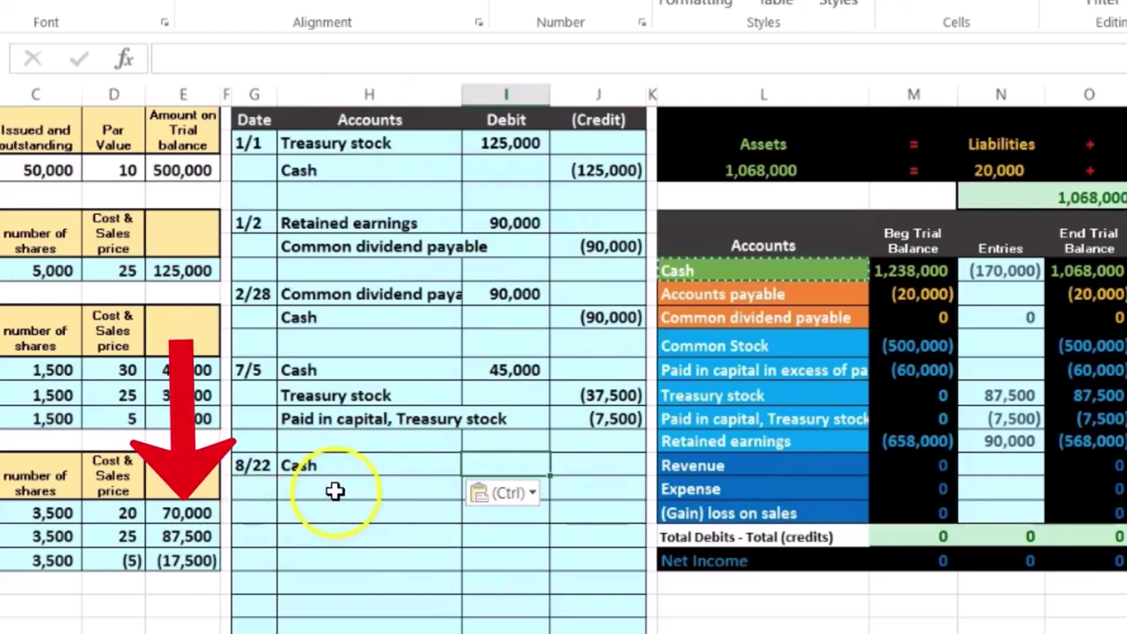
pyautogui.write('=3500*2')
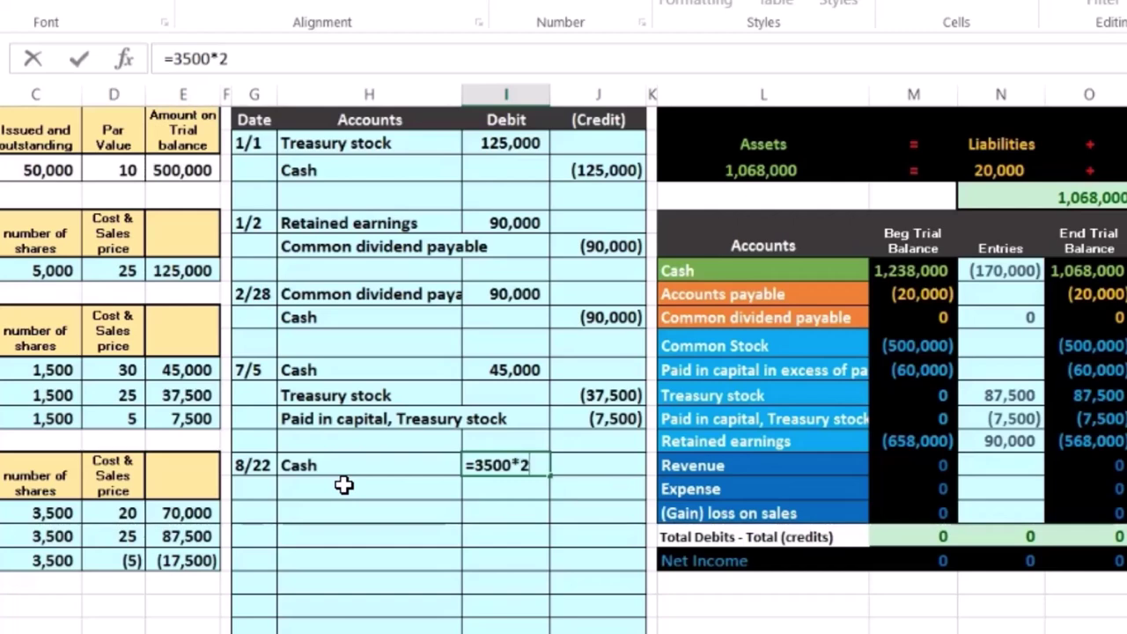
pyautogui.press('Return')
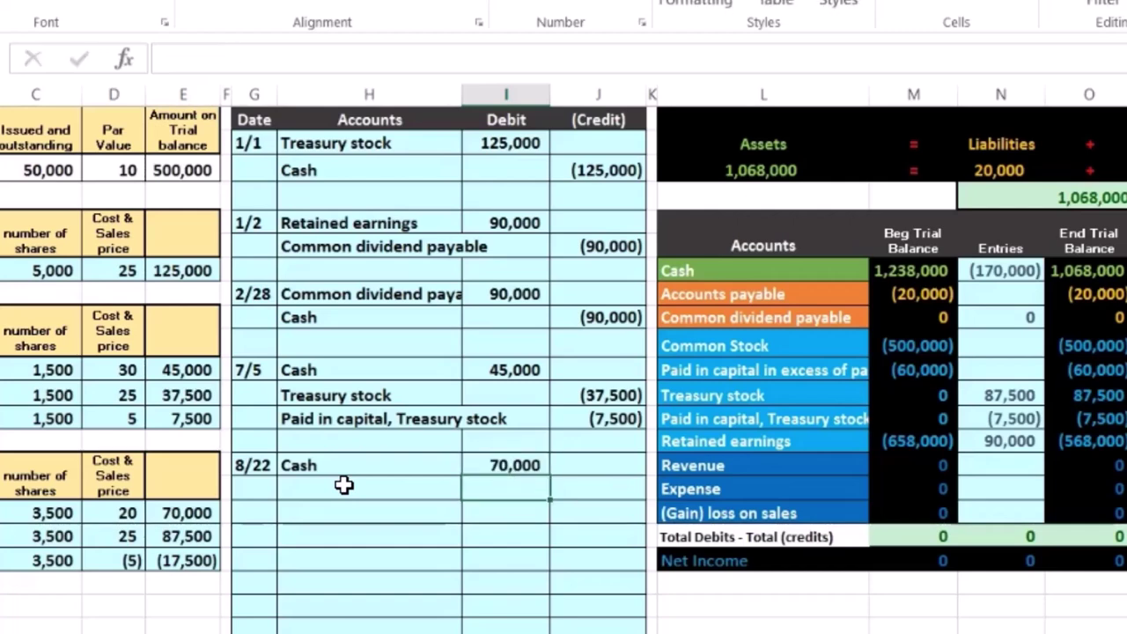
# Copy the Treasury stock account name from the trial balance as values below Cash in the 8/22 entry and credit it with -3500*25.
pyautogui.click(773, 398)
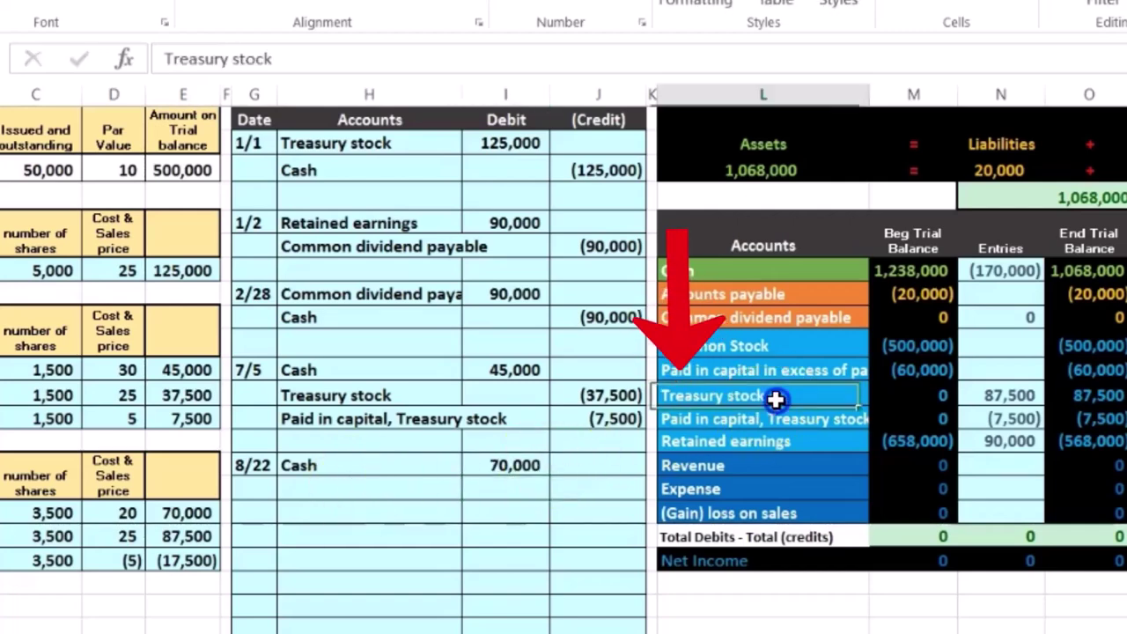
pyautogui.click(1075, 398)
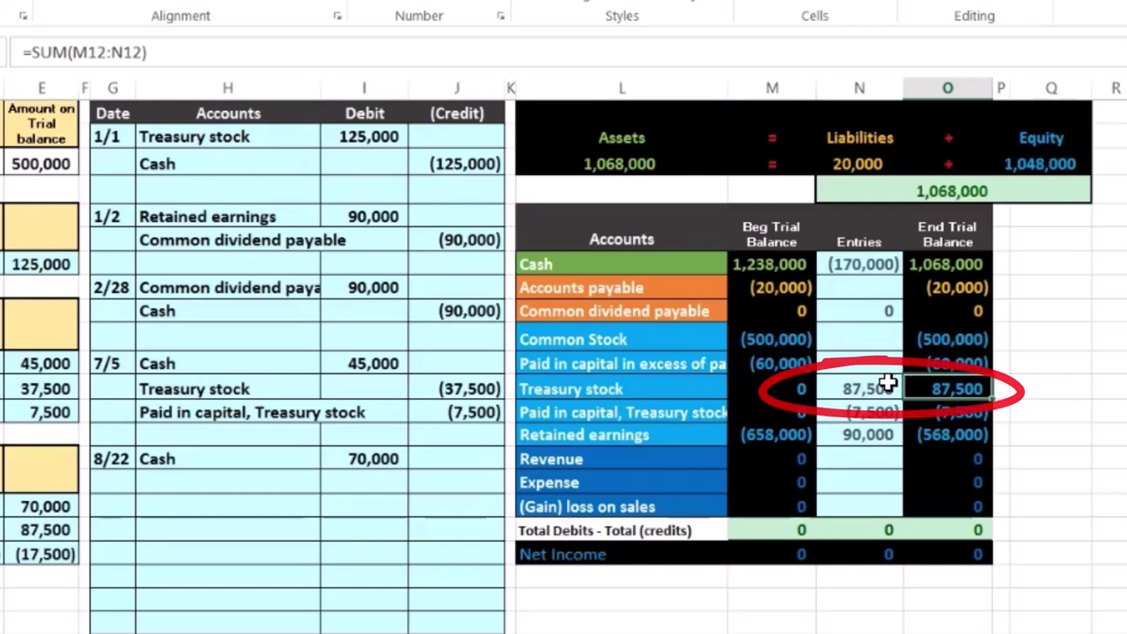
pyautogui.click(641, 388)
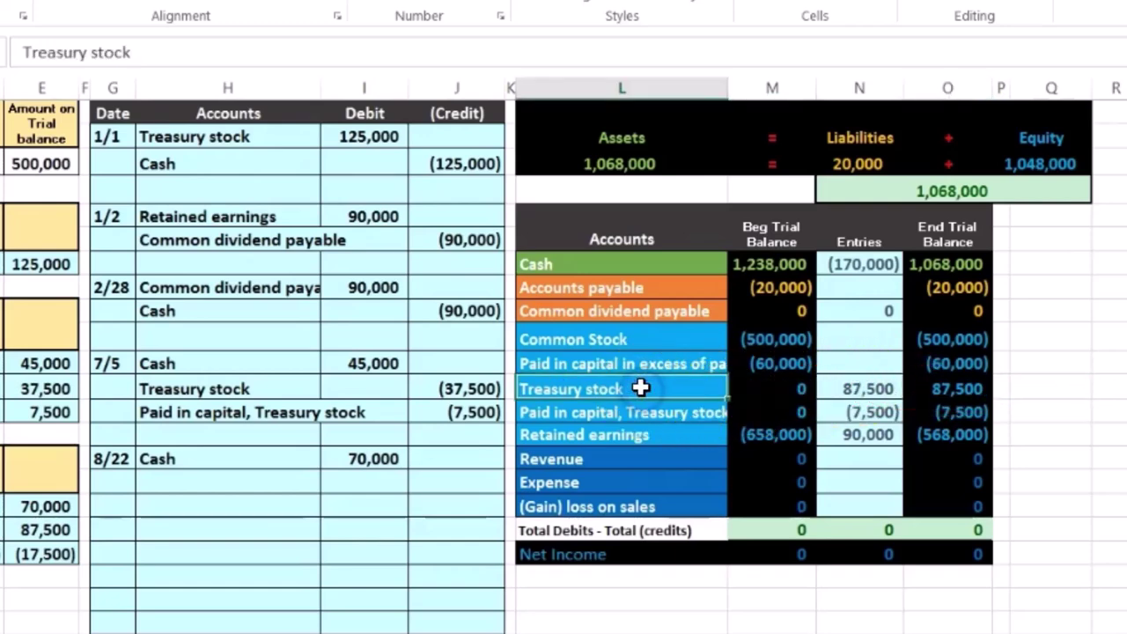
pyautogui.rightClick(641, 388)
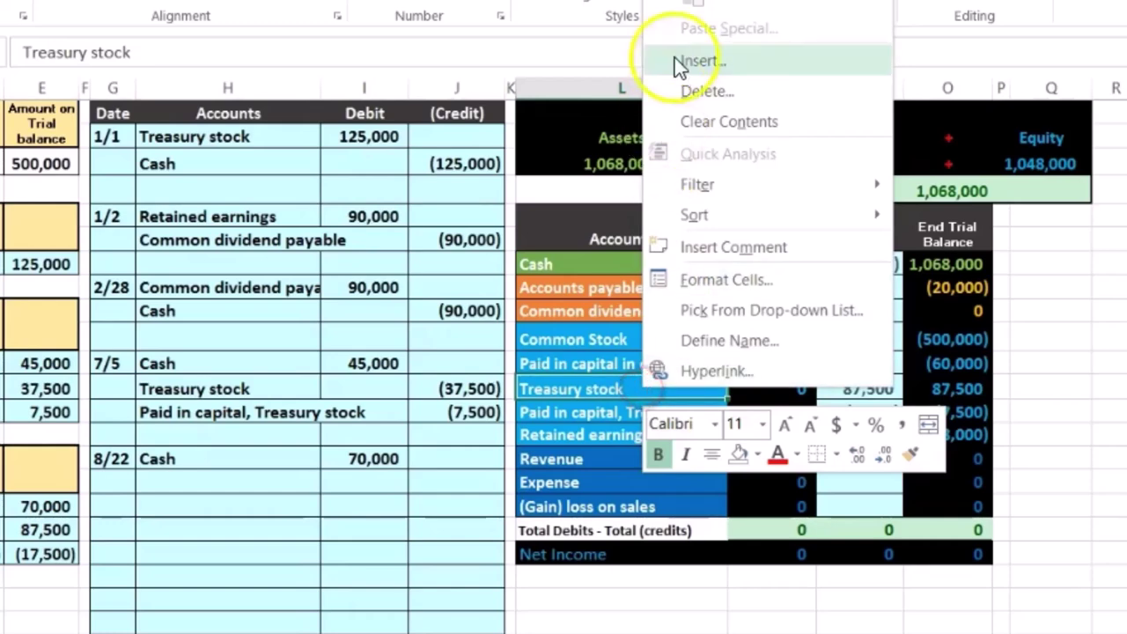
pyautogui.click(678, 4)
pyautogui.click(234, 485)
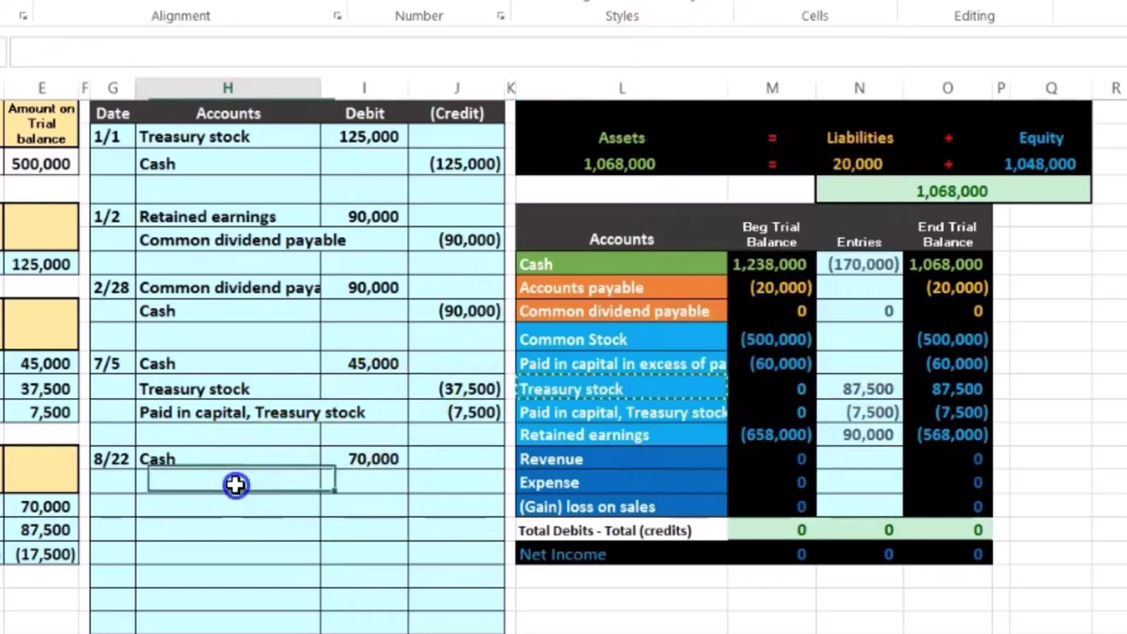
pyautogui.rightClick(235, 483)
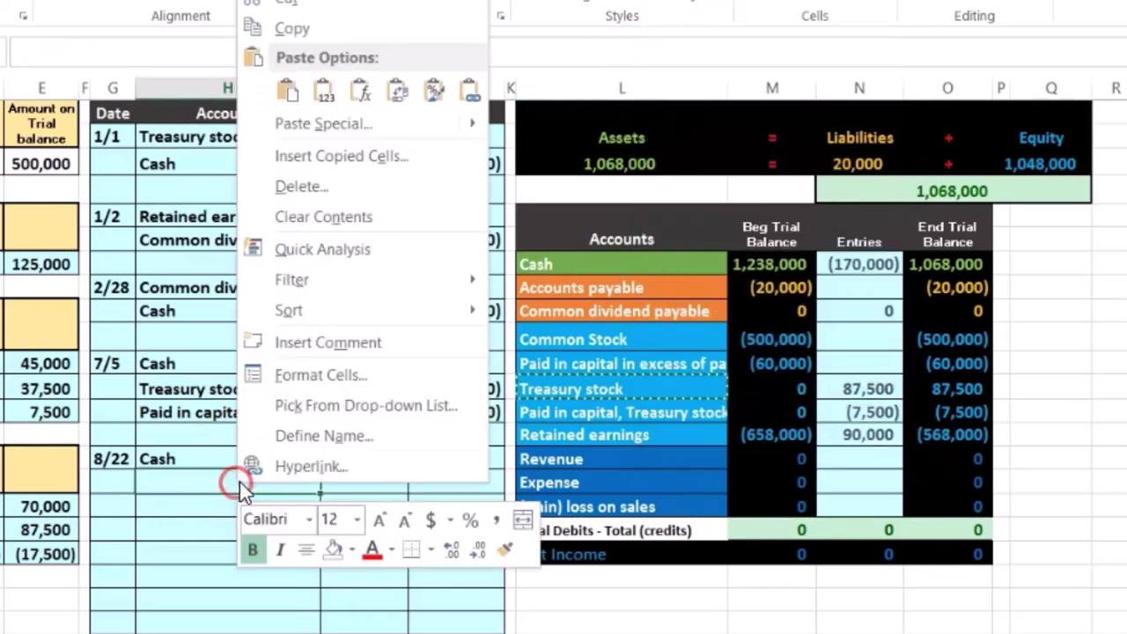
pyautogui.click(315, 84)
pyautogui.click(440, 480)
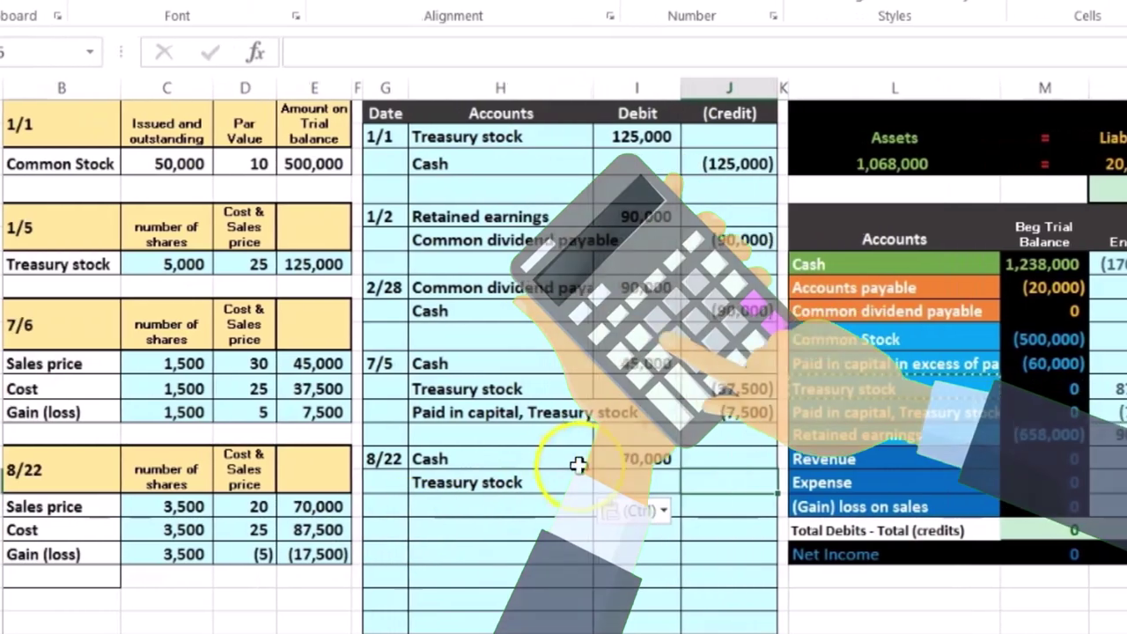
pyautogui.write('-3500*25')
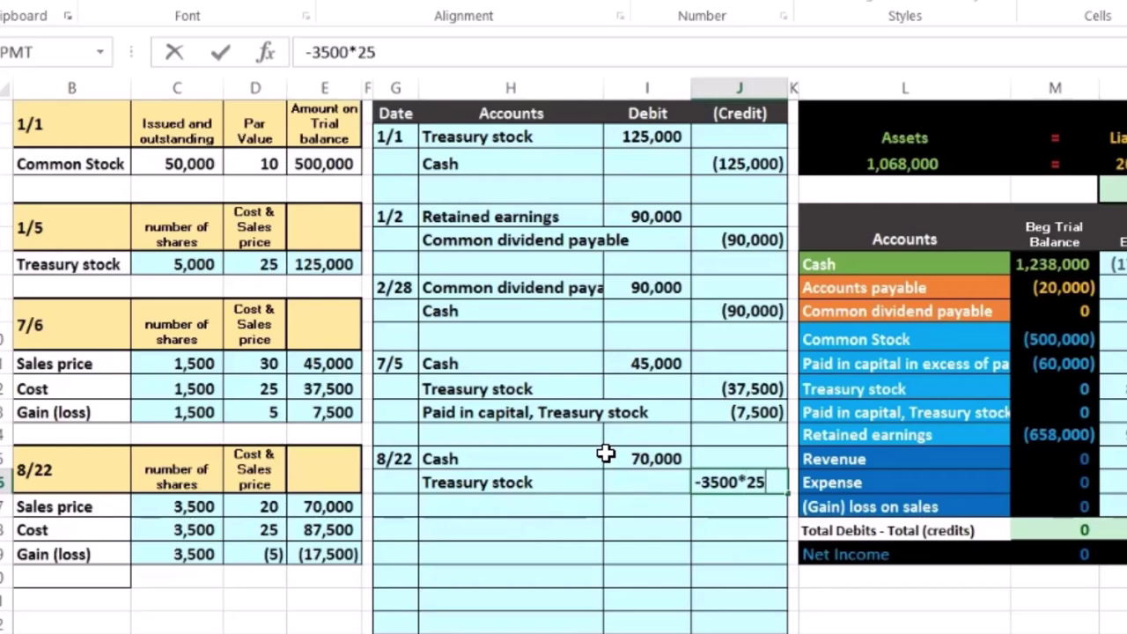
pyautogui.press('Return')
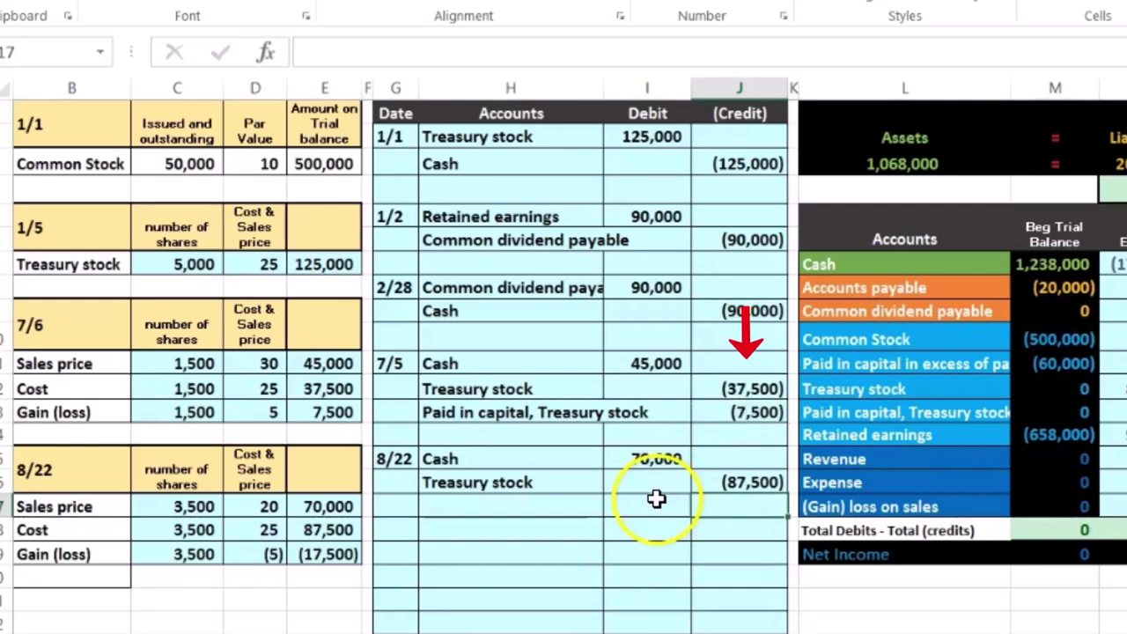
# Compare shares bought and sold, the Treasury stock and Paid in capital, Treasury stock balances, and the 8/22 entry's debit-credit difference.
pyautogui.click(214, 264)
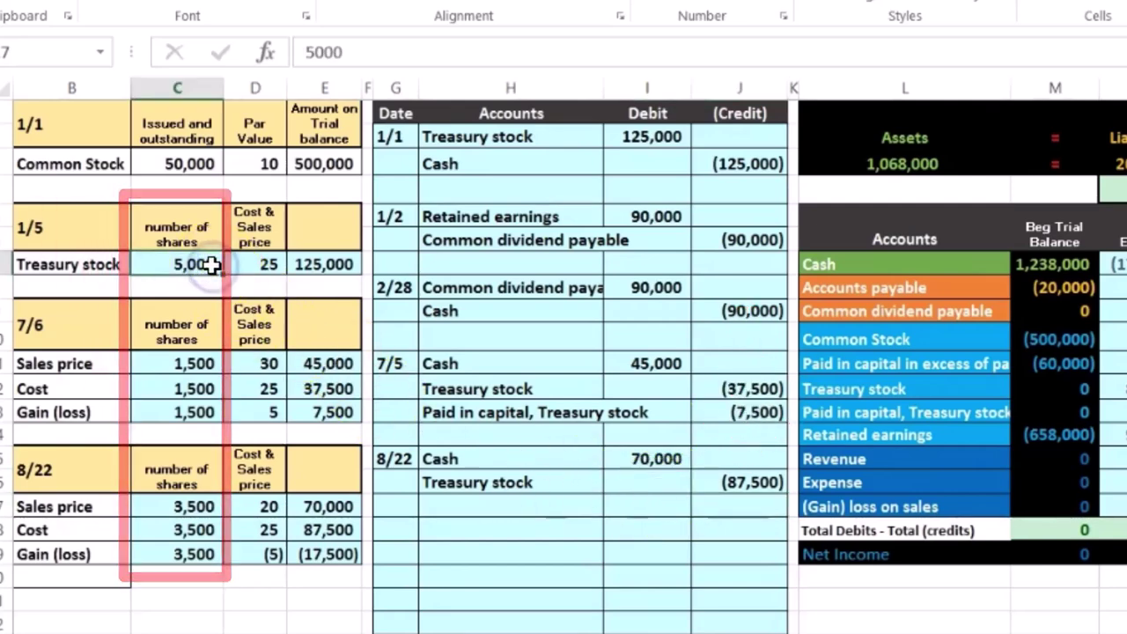
pyautogui.click(189, 360)
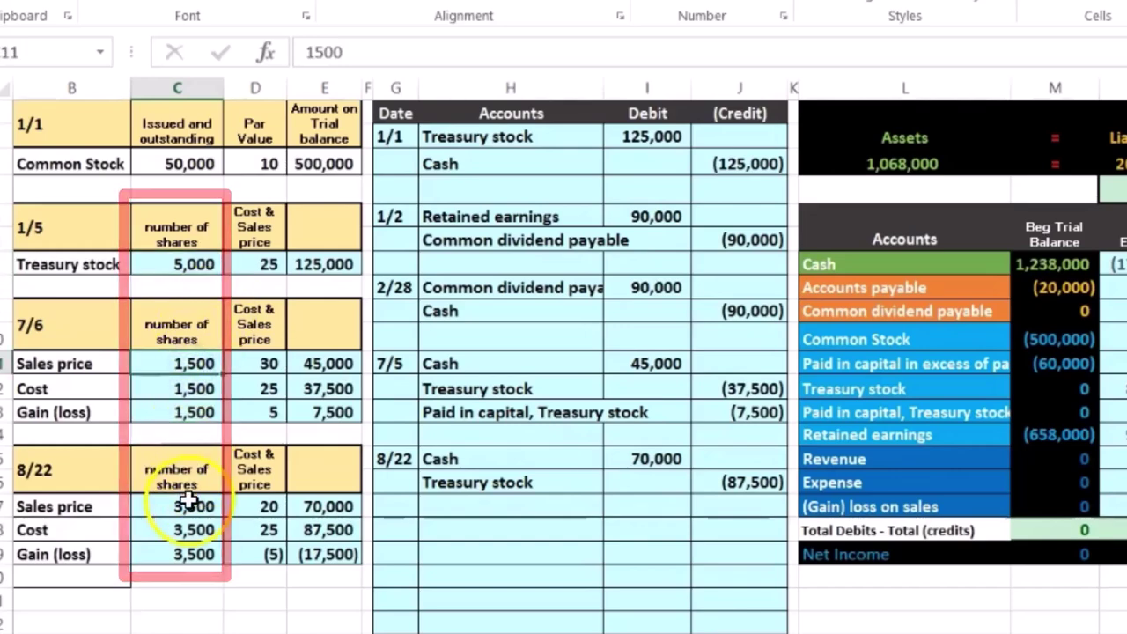
pyautogui.click(189, 500)
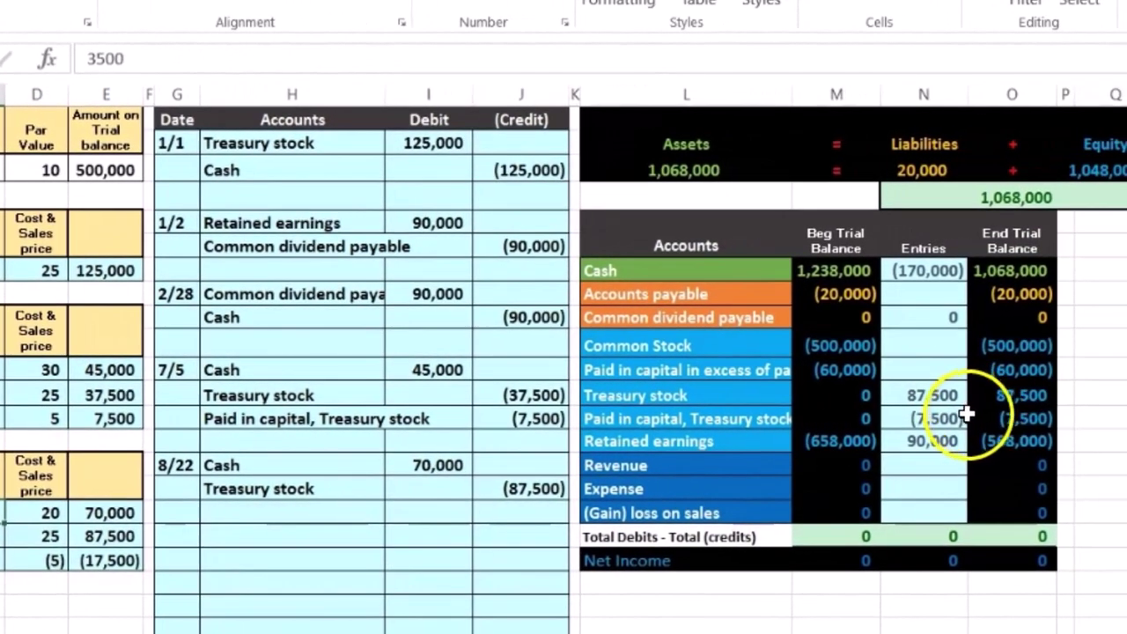
pyautogui.moveTo(725, 396); pyautogui.dragTo(997, 394)
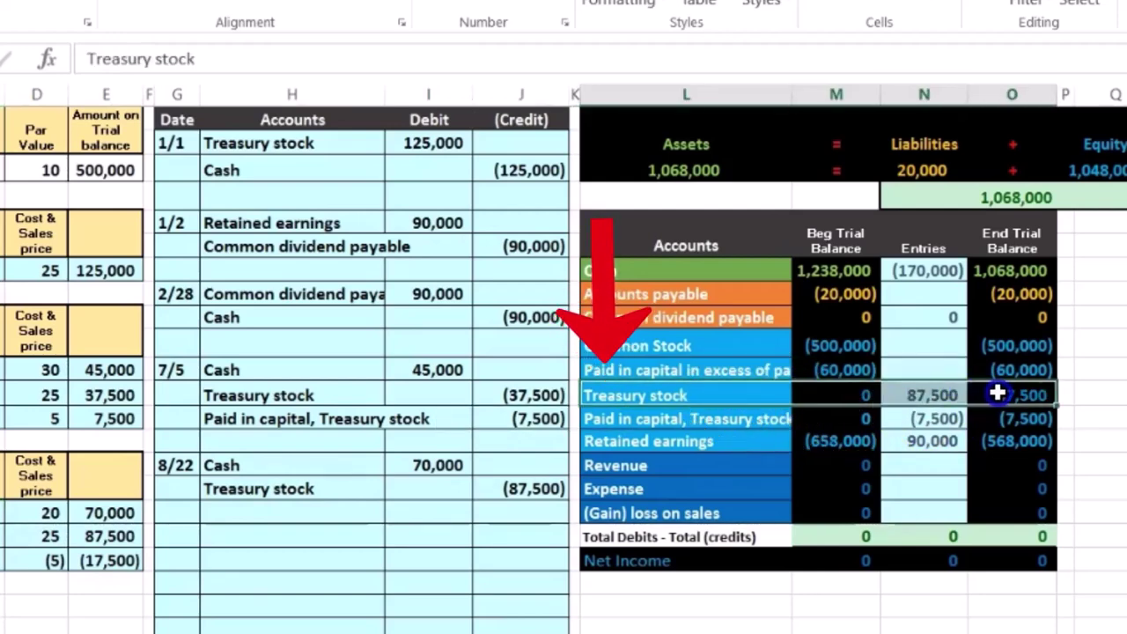
pyautogui.click(740, 424)
pyautogui.moveTo(740, 424); pyautogui.dragTo(895, 417)
pyautogui.moveTo(978, 419); pyautogui.dragTo(991, 422)
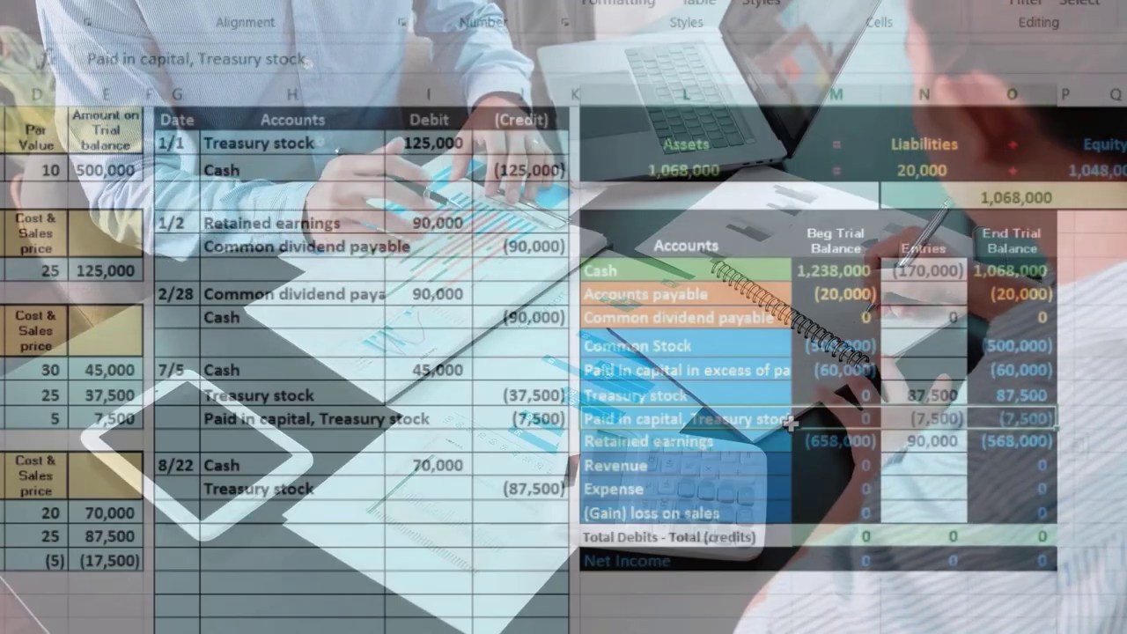
pyautogui.click(979, 415)
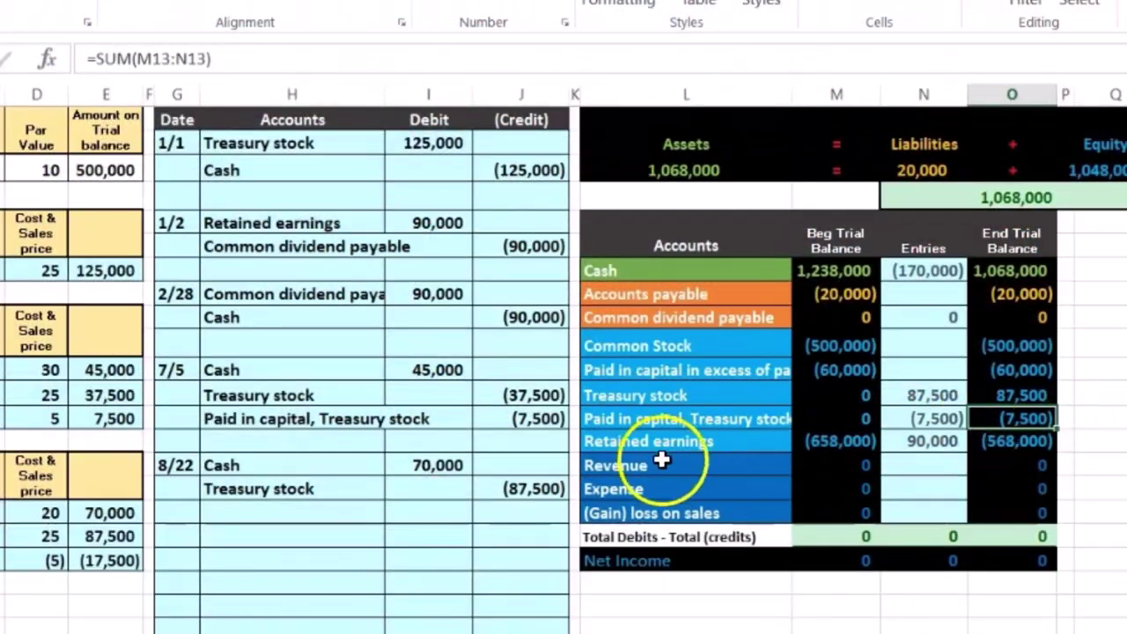
pyautogui.moveTo(464, 474); pyautogui.dragTo(498, 495)
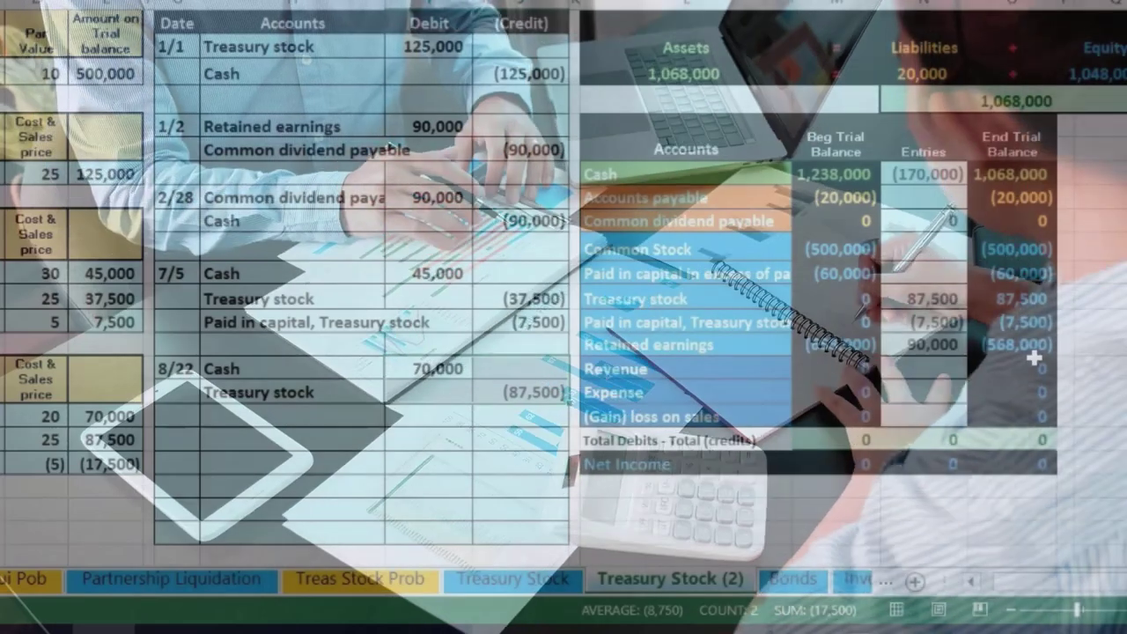
pyautogui.click(1032, 327)
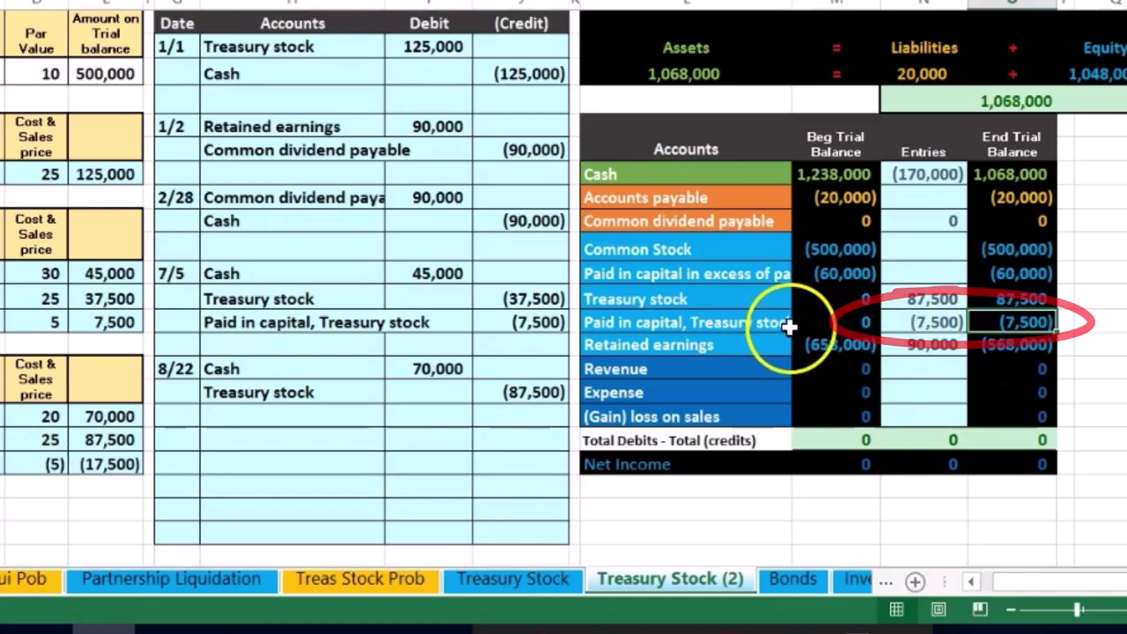
# Copy the Paid in capital, Treasury stock account name as values below Treasury stock in the 8/22 entry and debit it 7500.
pyautogui.click(728, 323)
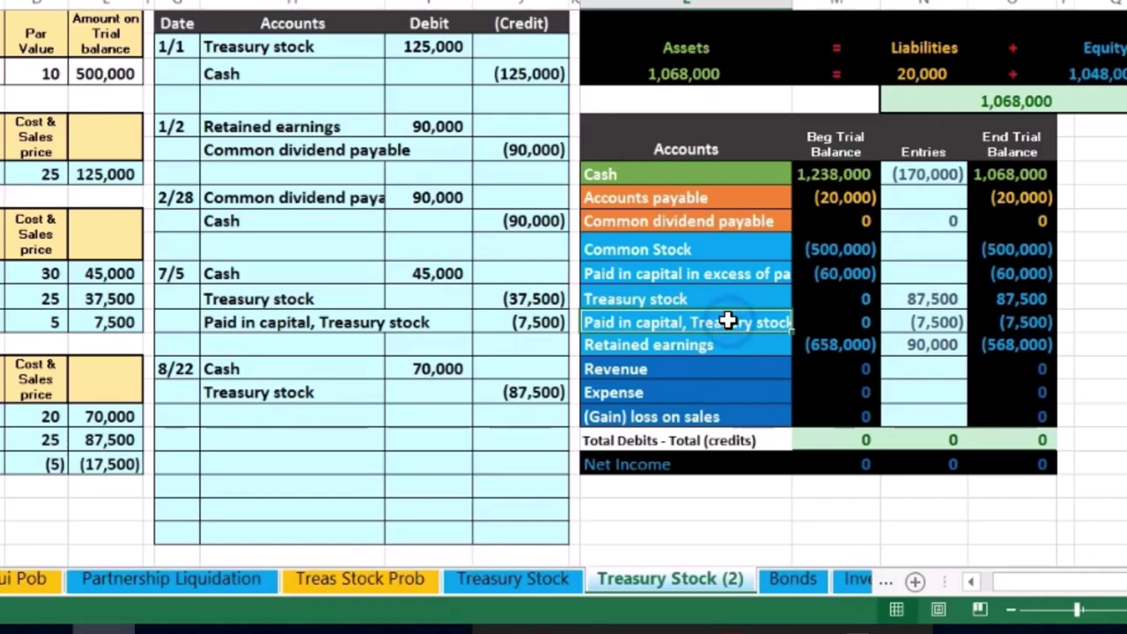
pyautogui.rightClick(728, 322)
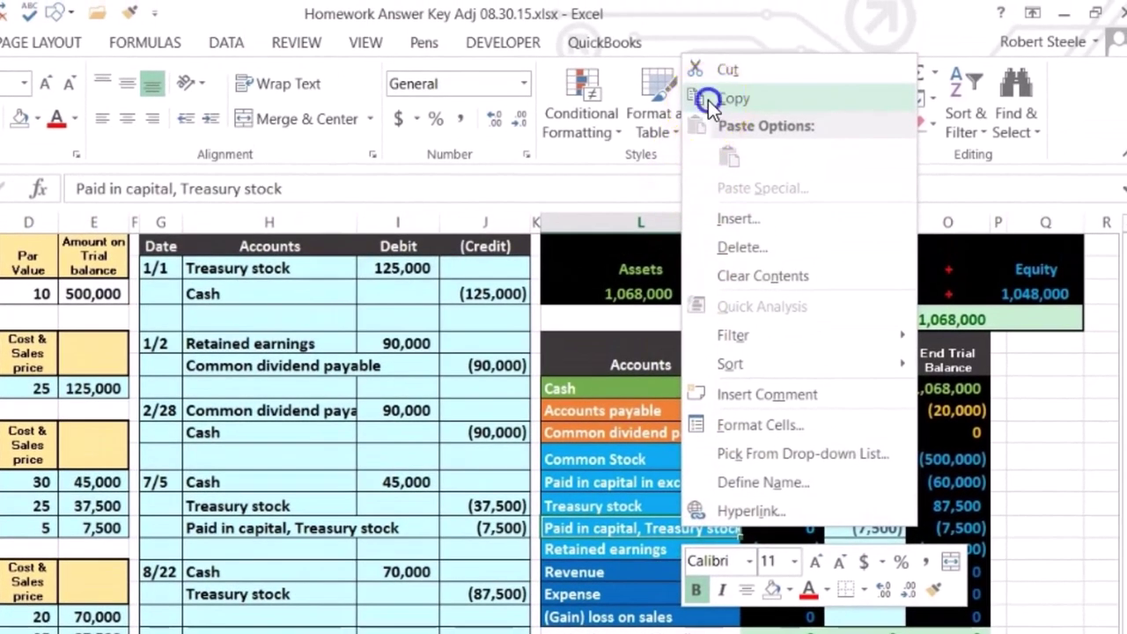
pyautogui.click(708, 100)
pyautogui.click(244, 616)
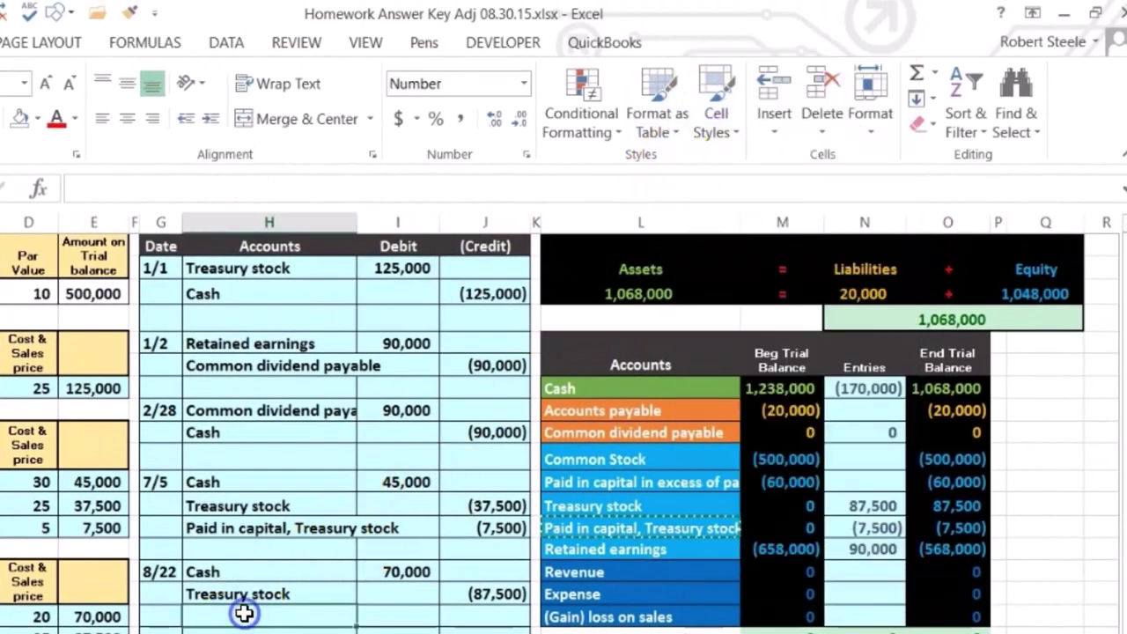
pyautogui.rightClick(244, 615)
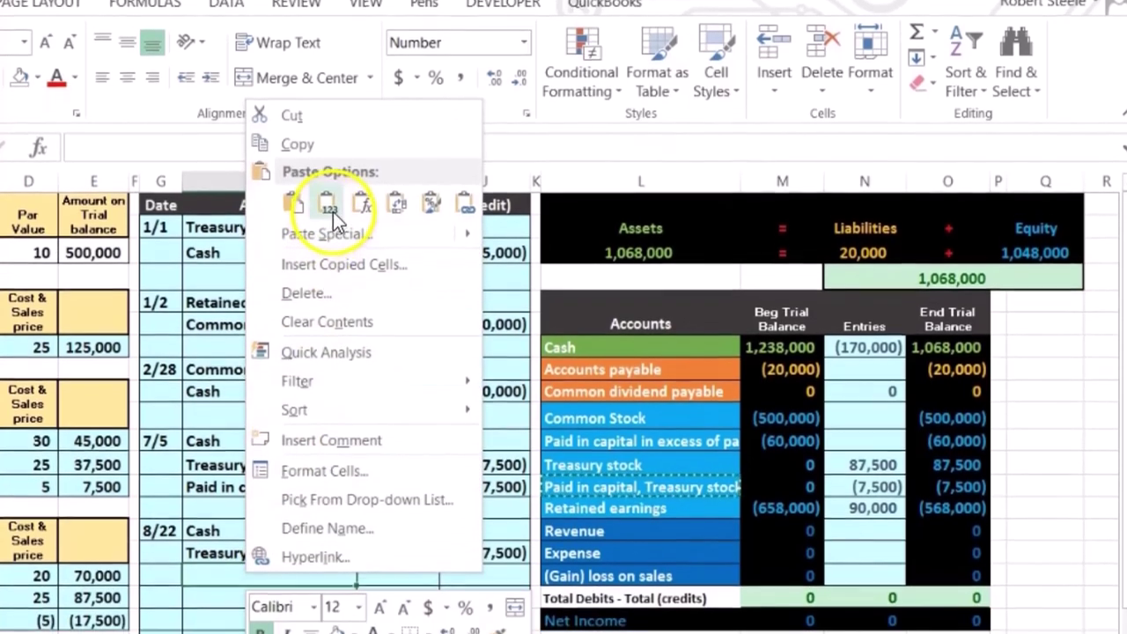
pyautogui.click(330, 248)
pyautogui.click(396, 514)
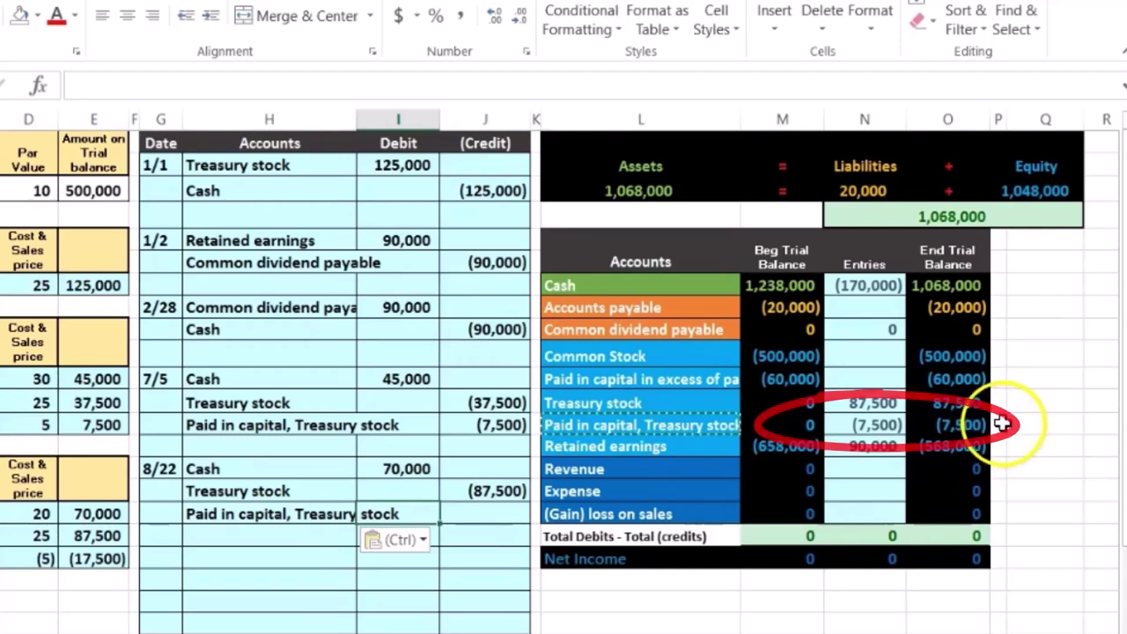
pyautogui.write('7500')
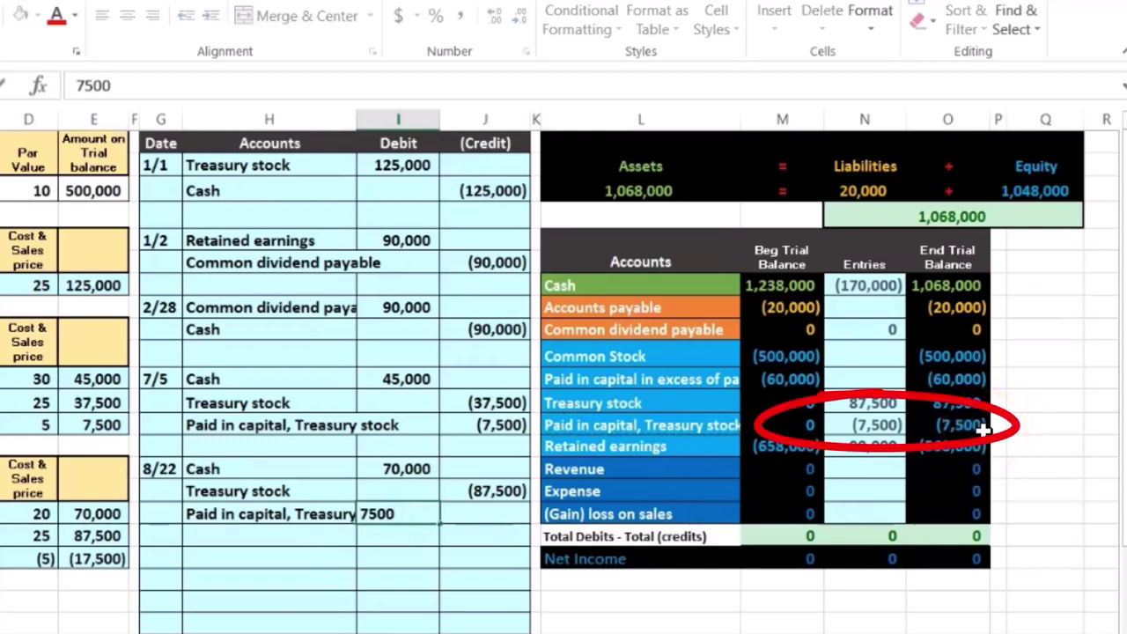
pyautogui.press('Return')
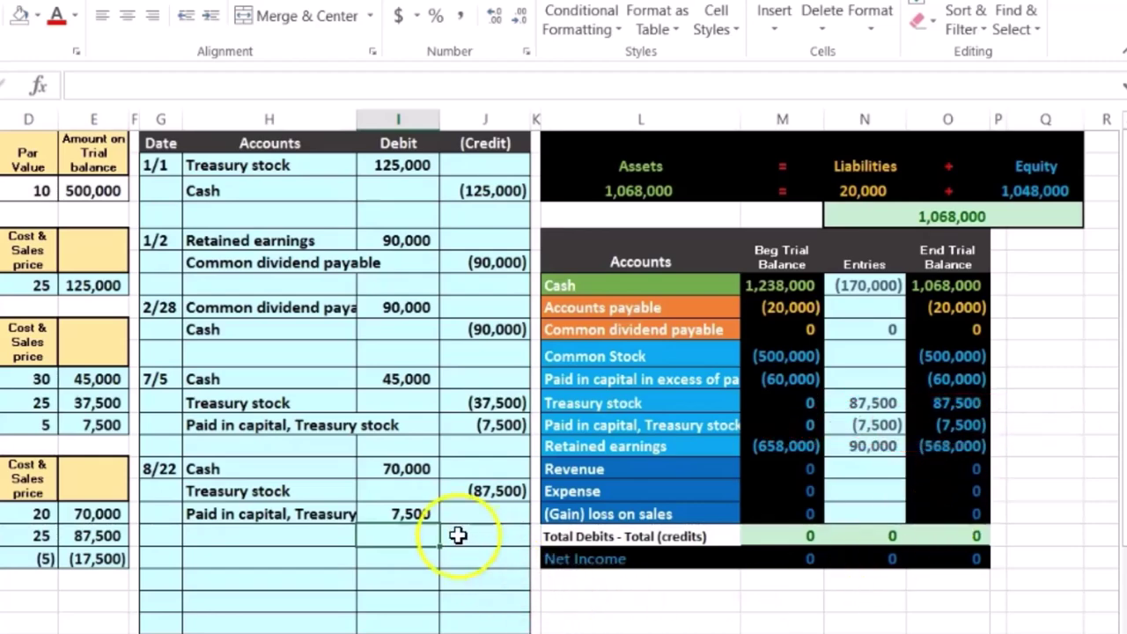
# Enter the 8/22 entry's balancing debit in I18 as the negative SUM of its debits and credits, and check that the entry balances.
pyautogui.moveTo(400, 471); pyautogui.dragTo(474, 516)
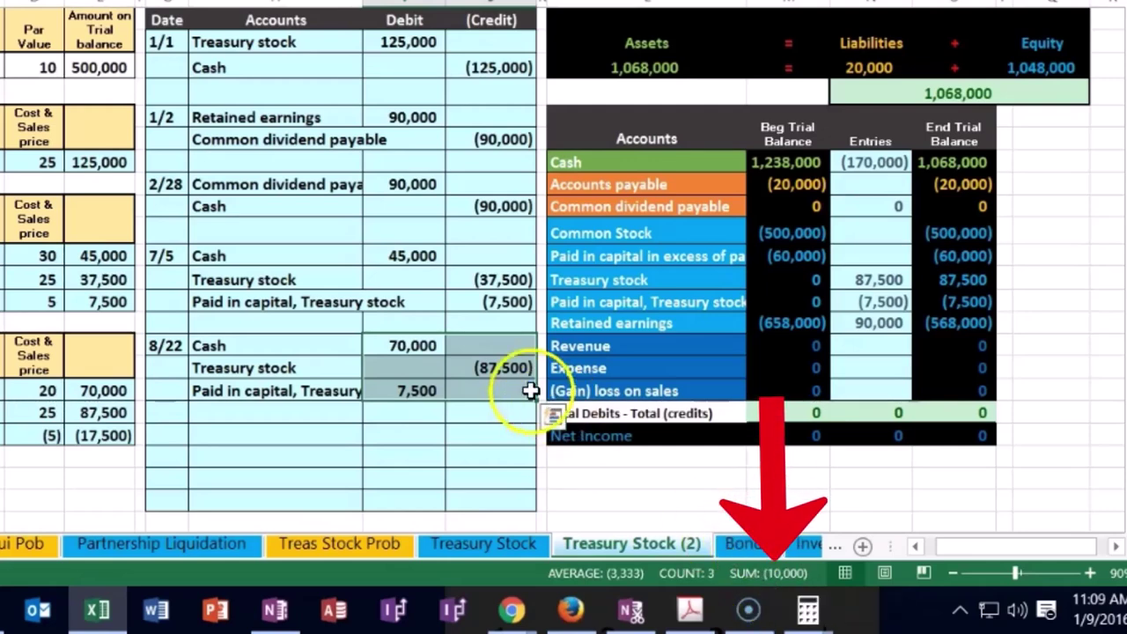
pyautogui.moveTo(414, 346); pyautogui.dragTo(418, 391)
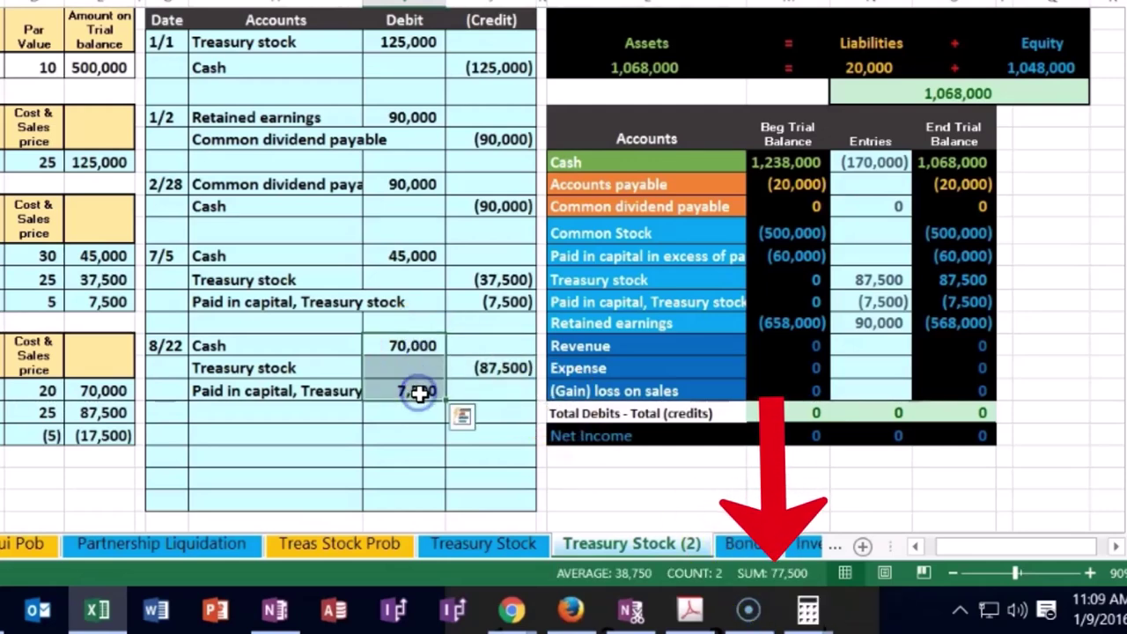
pyautogui.click(500, 368)
pyautogui.moveTo(423, 347); pyautogui.dragTo(463, 392)
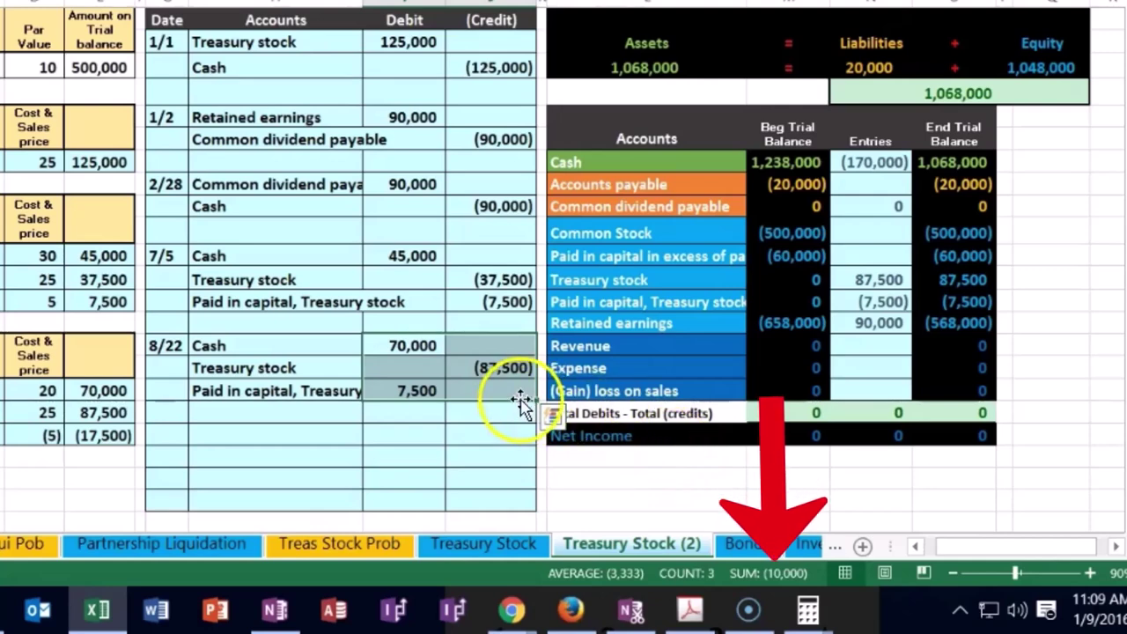
pyautogui.click(416, 410)
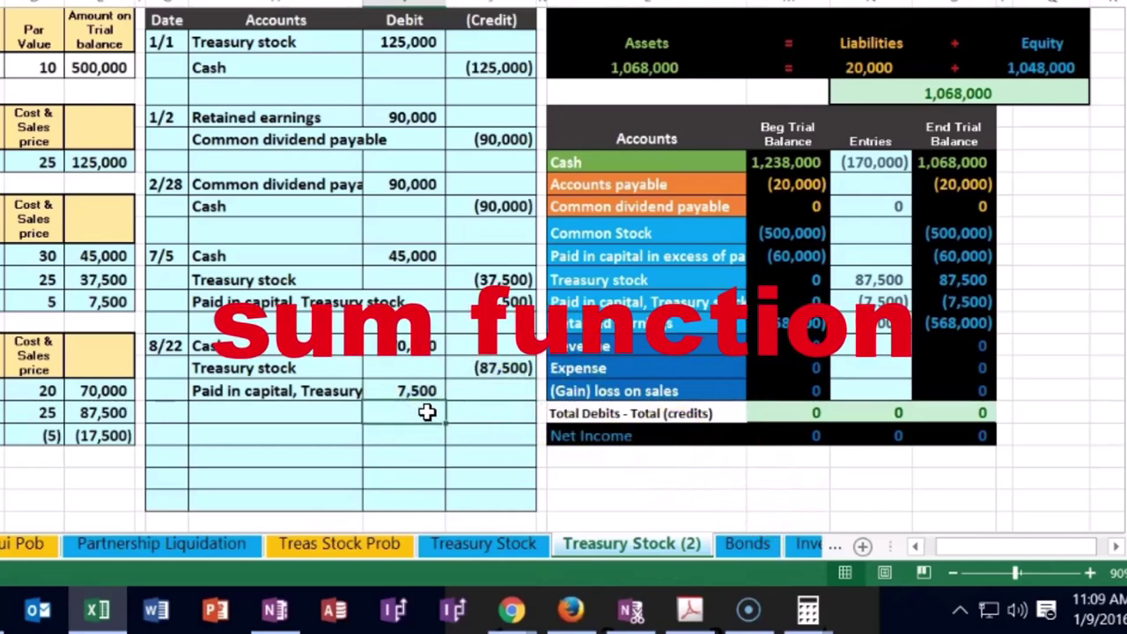
pyautogui.write('=')
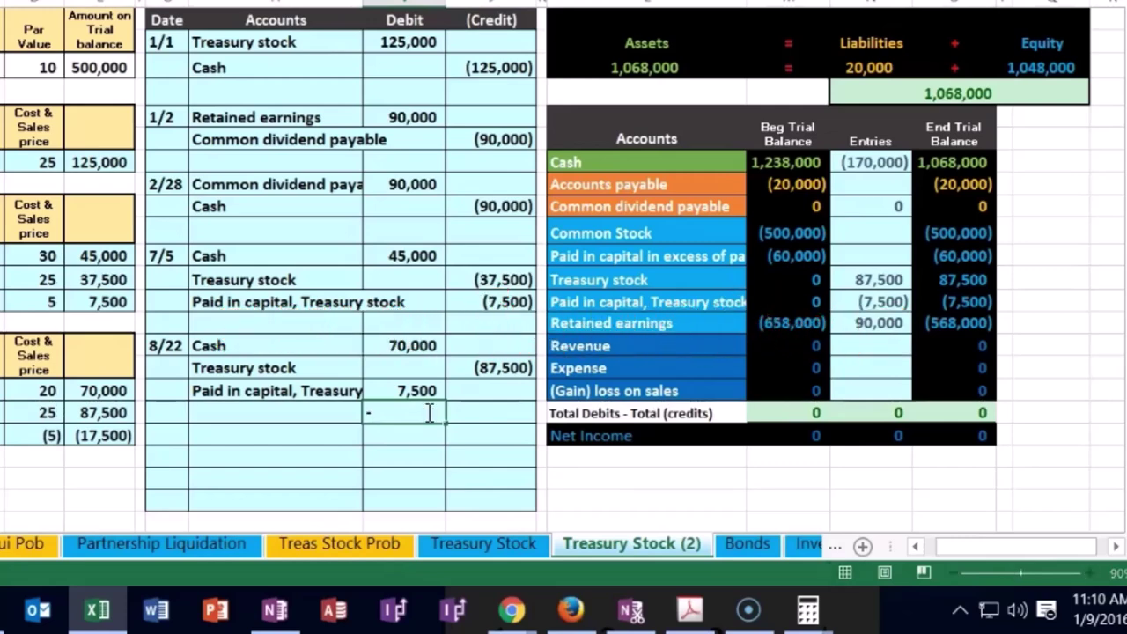
pyautogui.write('sum(')
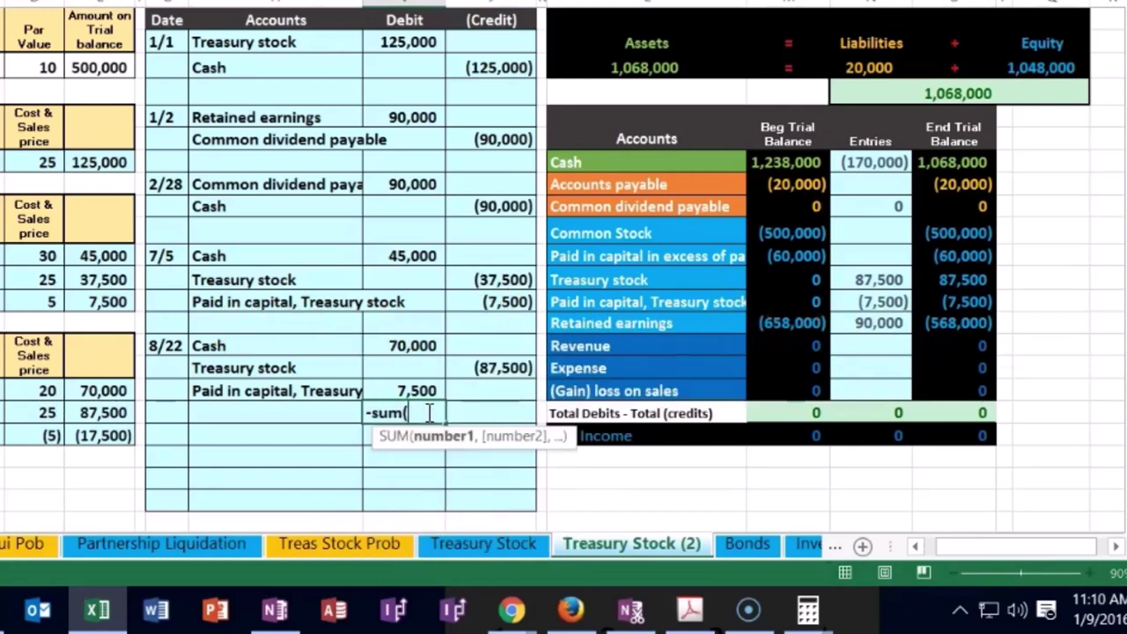
pyautogui.moveTo(449, 349); pyautogui.dragTo(478, 396)
pyautogui.press('Return')
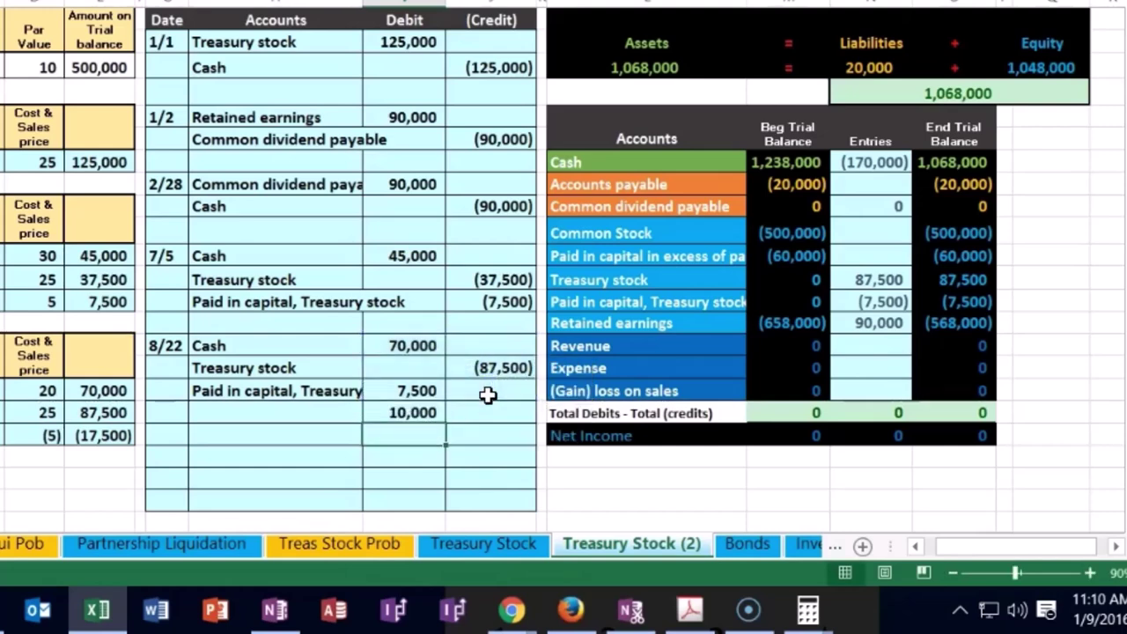
pyautogui.moveTo(403, 345); pyautogui.dragTo(392, 412)
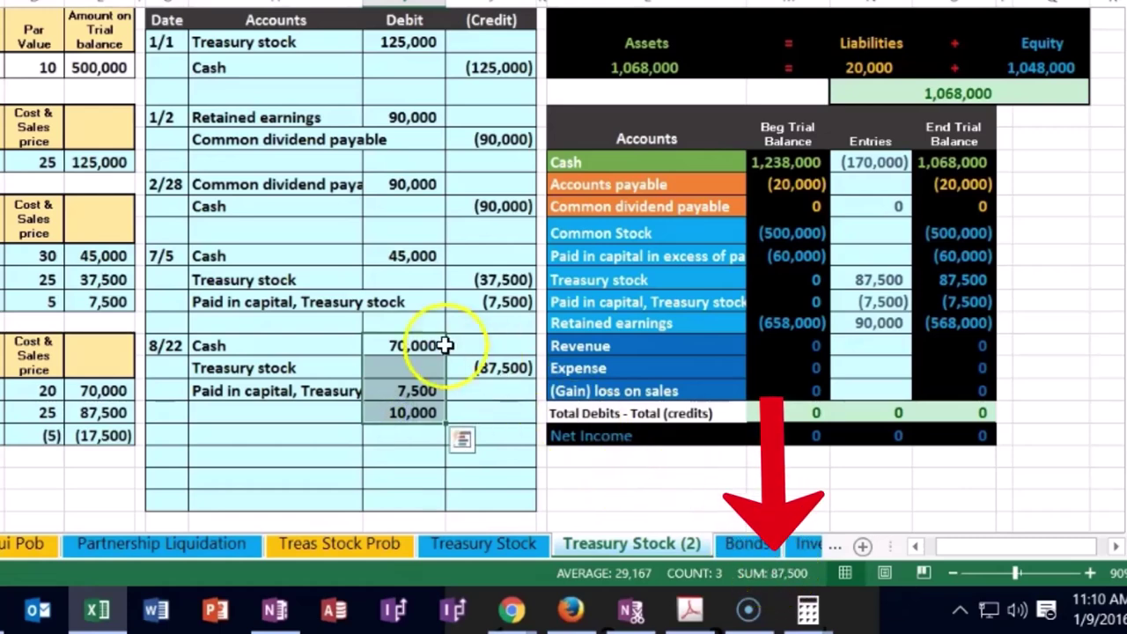
pyautogui.click(468, 352)
pyautogui.moveTo(410, 346); pyautogui.dragTo(490, 406)
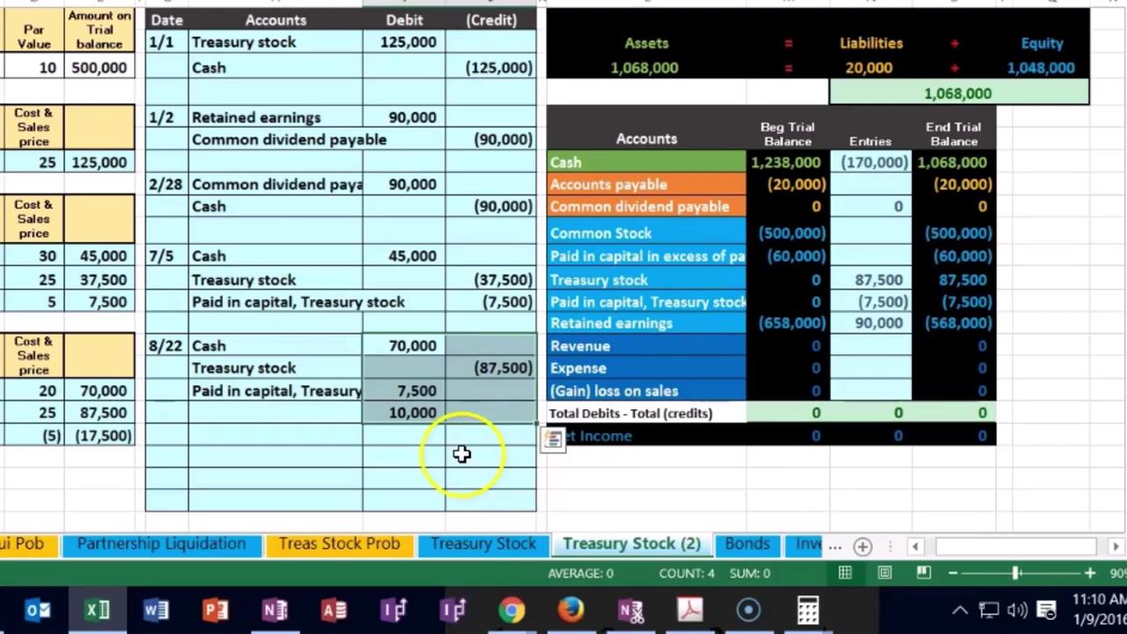
# Copy the Retained earnings account name from the trial balance as values beside the balancing debit in the 8/22 entry.
pyautogui.click(407, 411)
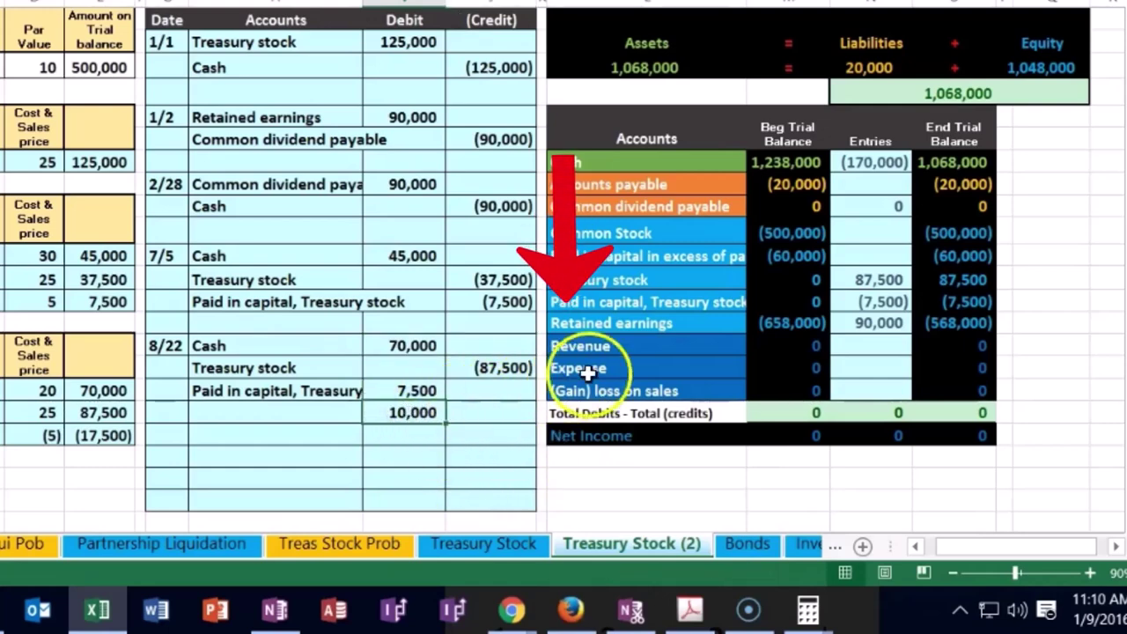
pyautogui.click(683, 324)
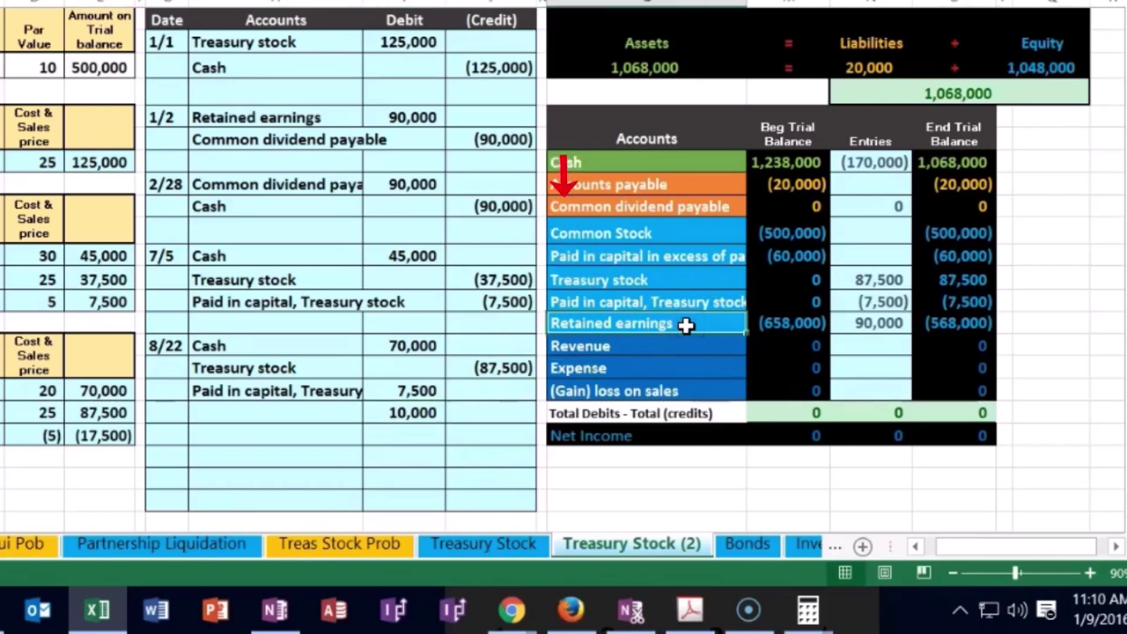
pyautogui.rightClick(685, 324)
pyautogui.press('Escape')
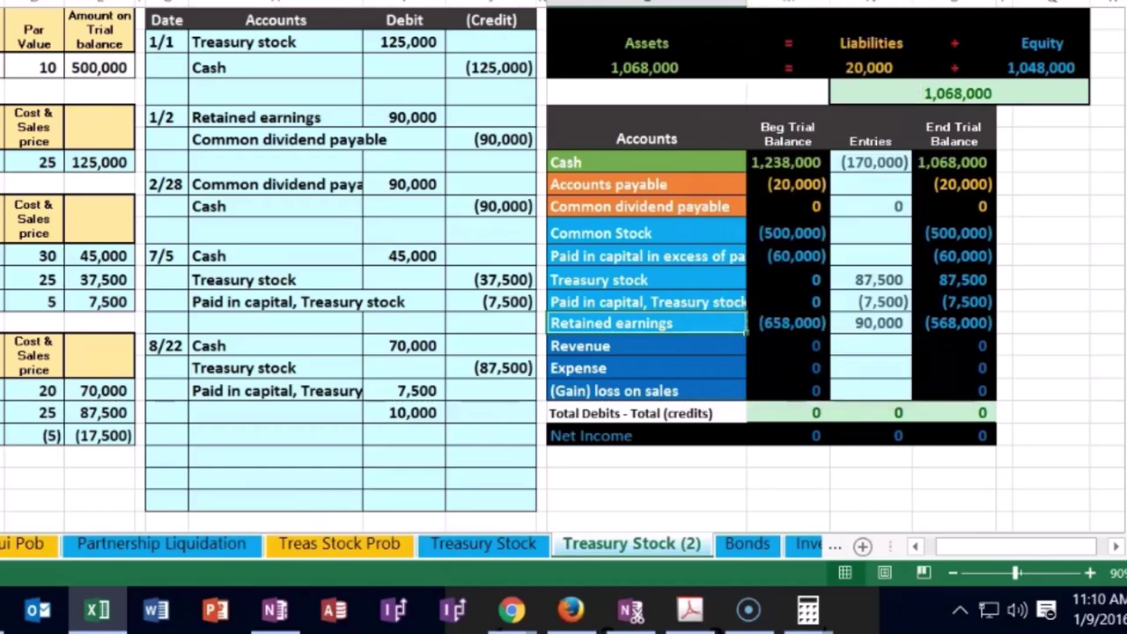
pyautogui.click(273, 409)
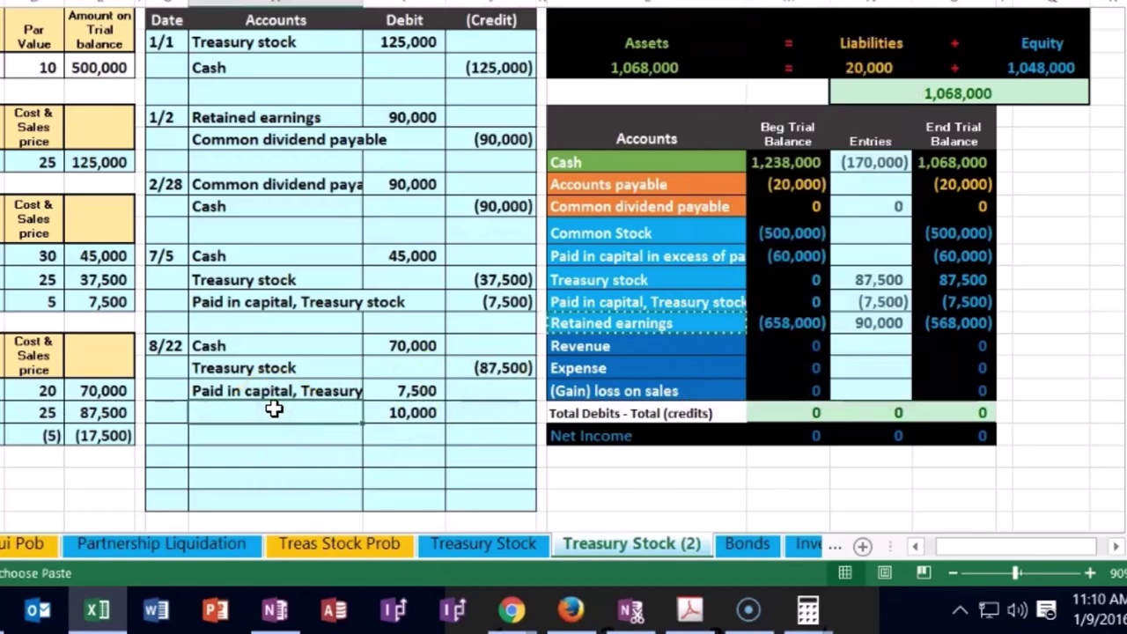
pyautogui.rightClick(273, 410)
pyautogui.click(360, 47)
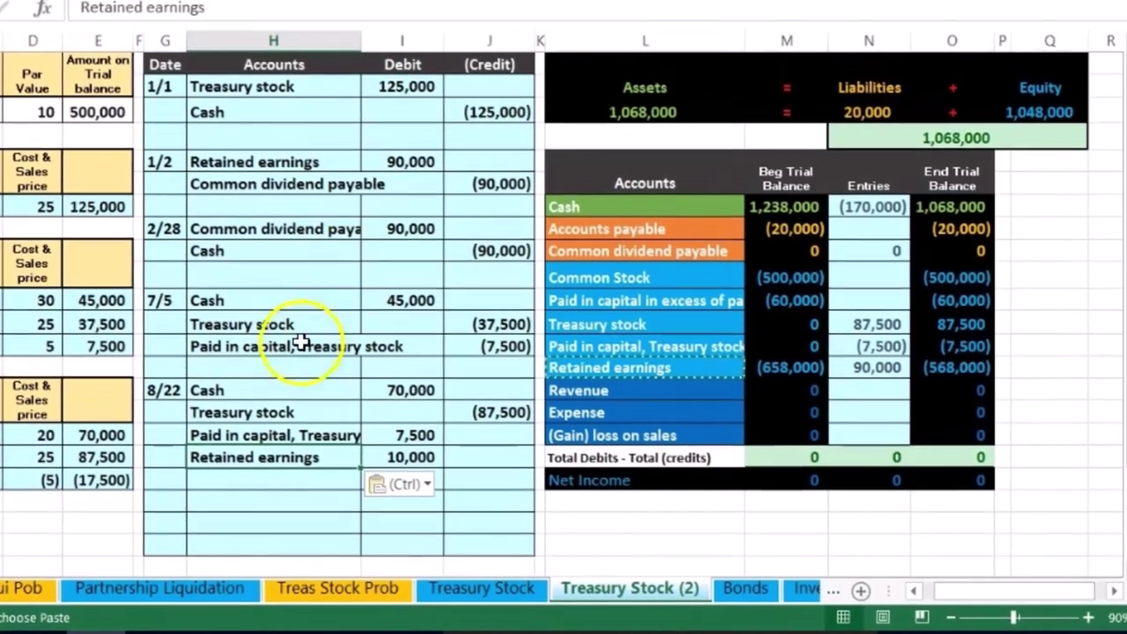
# Post the 8/22 Cash debit by adding I15 to the Cash formula in the trial balance's Entries column.
pyautogui.moveTo(308, 345); pyautogui.dragTo(382, 345)
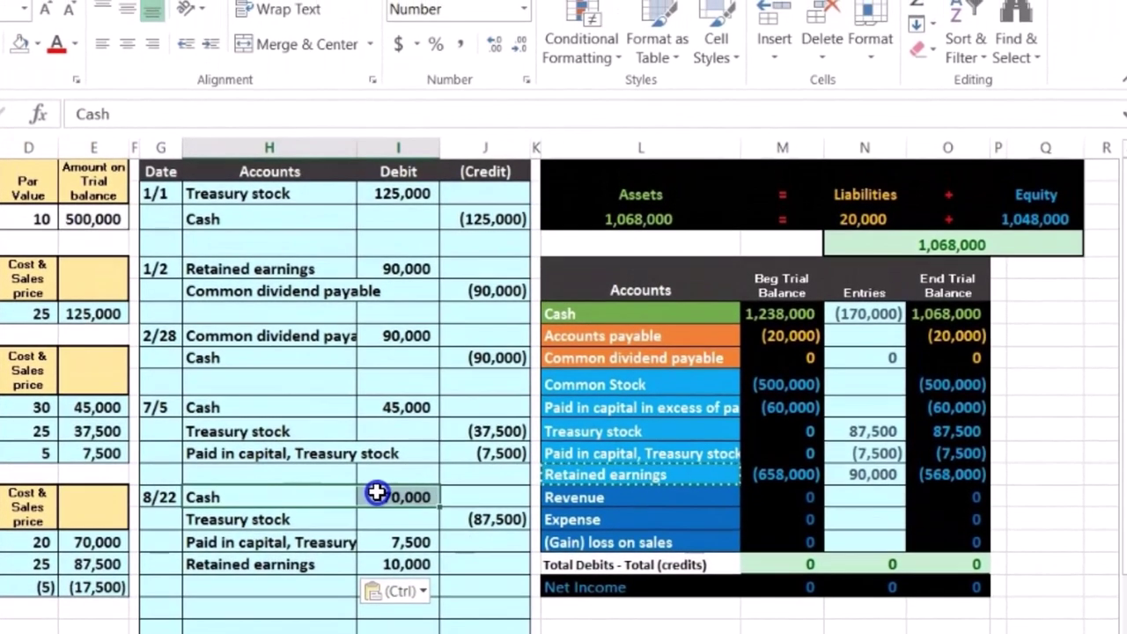
pyautogui.moveTo(634, 310)
pyautogui.mouseDown()
pyautogui.moveTo(789, 310)
pyautogui.moveTo(755, 310)
pyautogui.mouseUp()
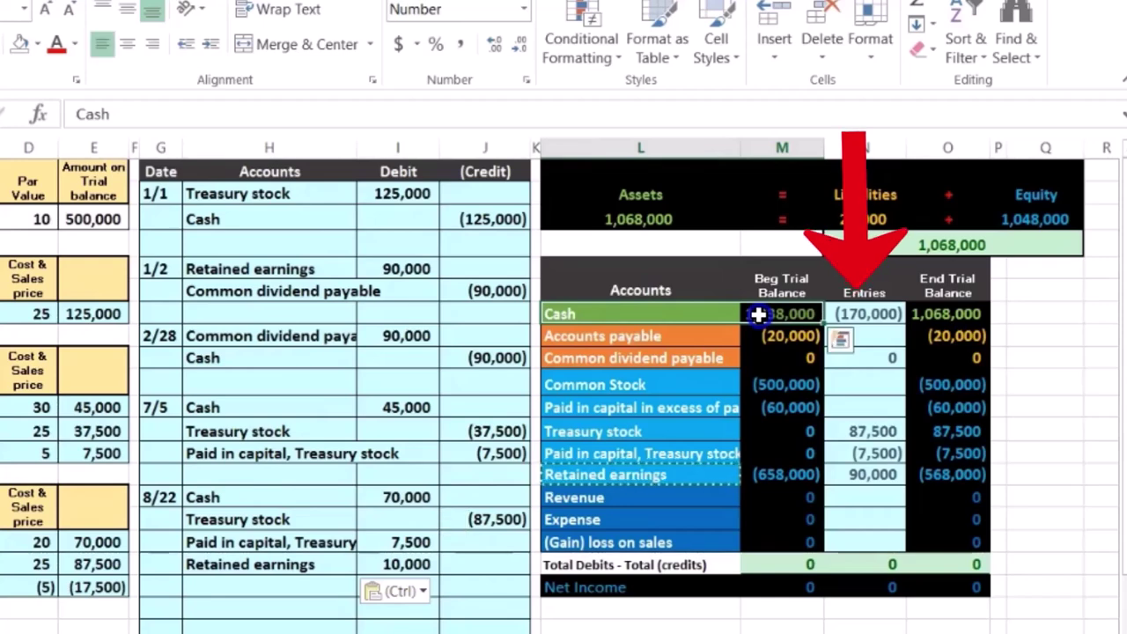
pyautogui.click(887, 315)
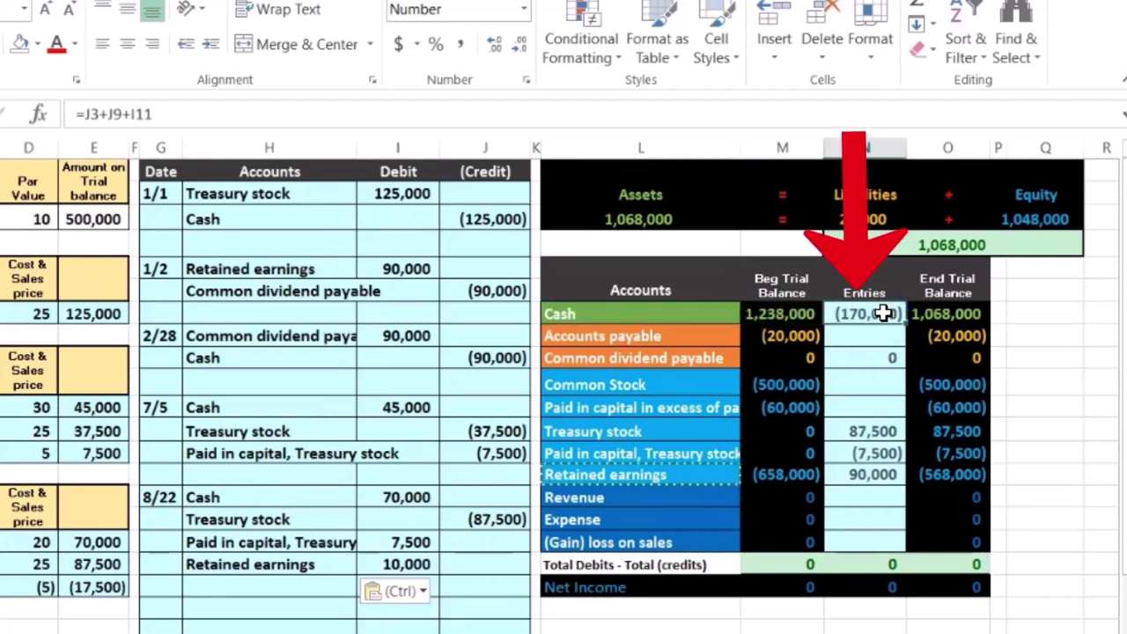
pyautogui.doubleClick(884, 313)
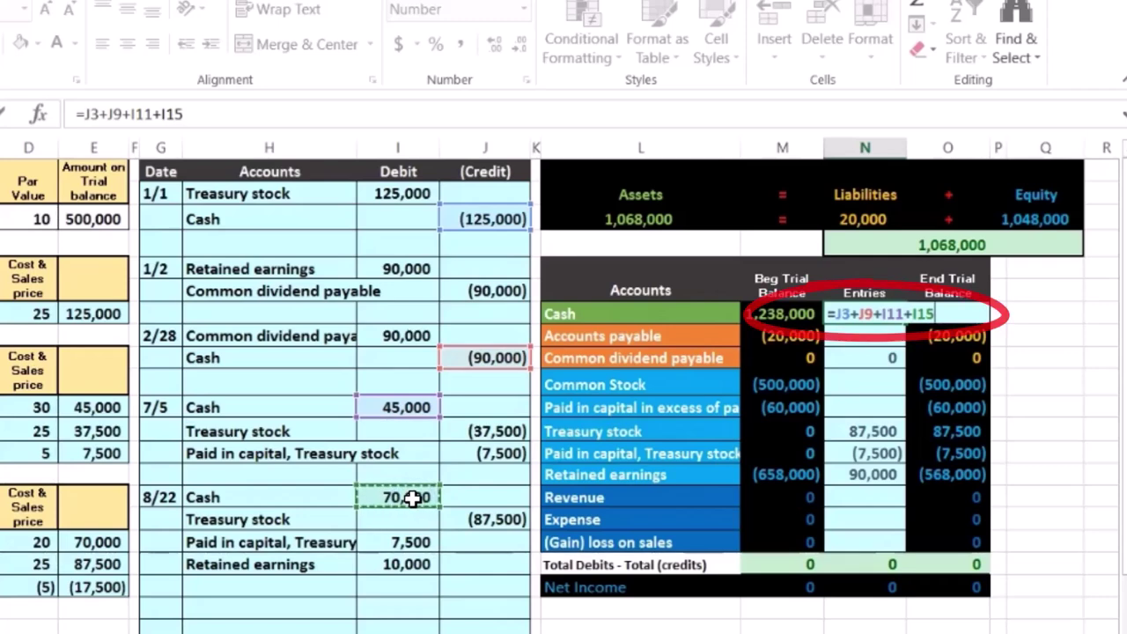
pyautogui.press('Return')
# Post the 8/22 Treasury stock credit by adding J16 to the Treasury stock formula in the Entries column.
pyautogui.moveTo(344, 520); pyautogui.dragTo(452, 521)
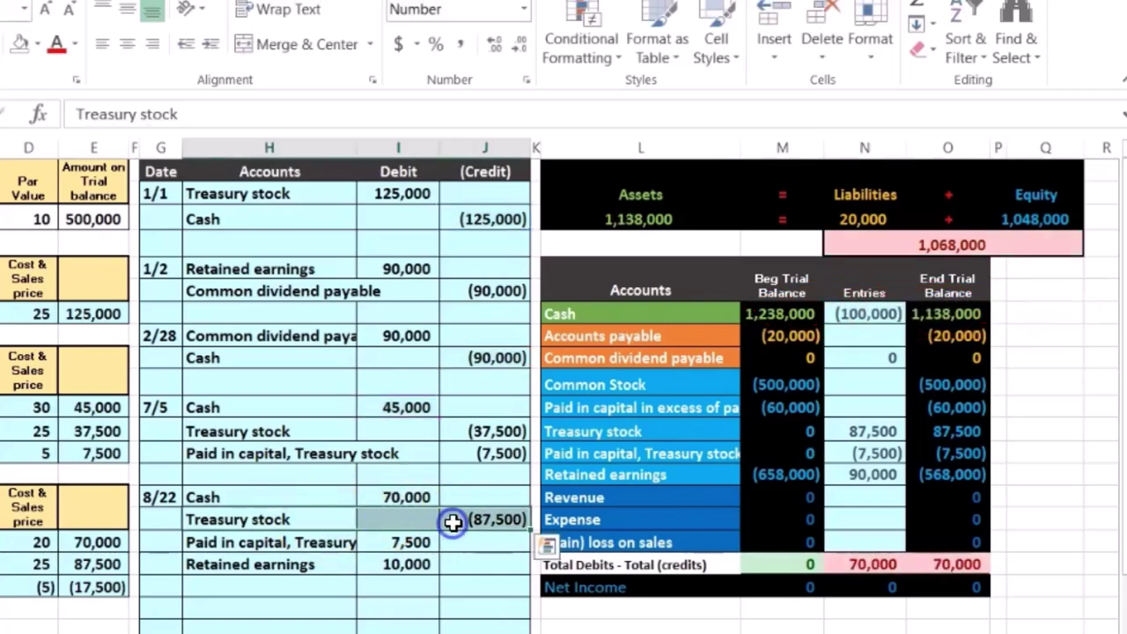
pyautogui.moveTo(573, 435); pyautogui.dragTo(773, 438)
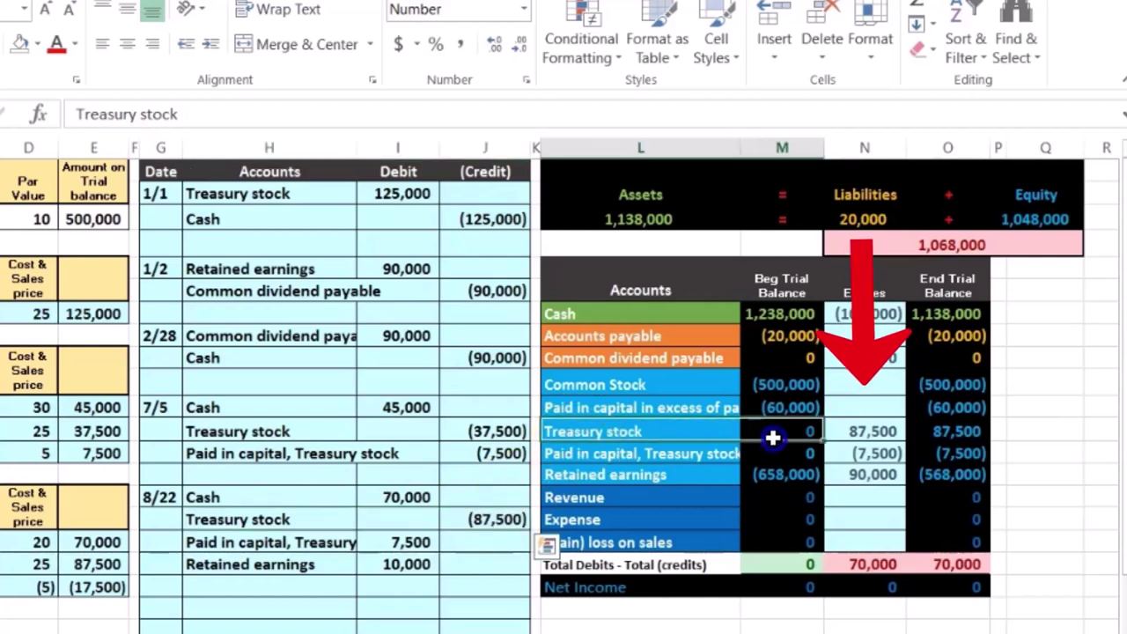
pyautogui.click(863, 432)
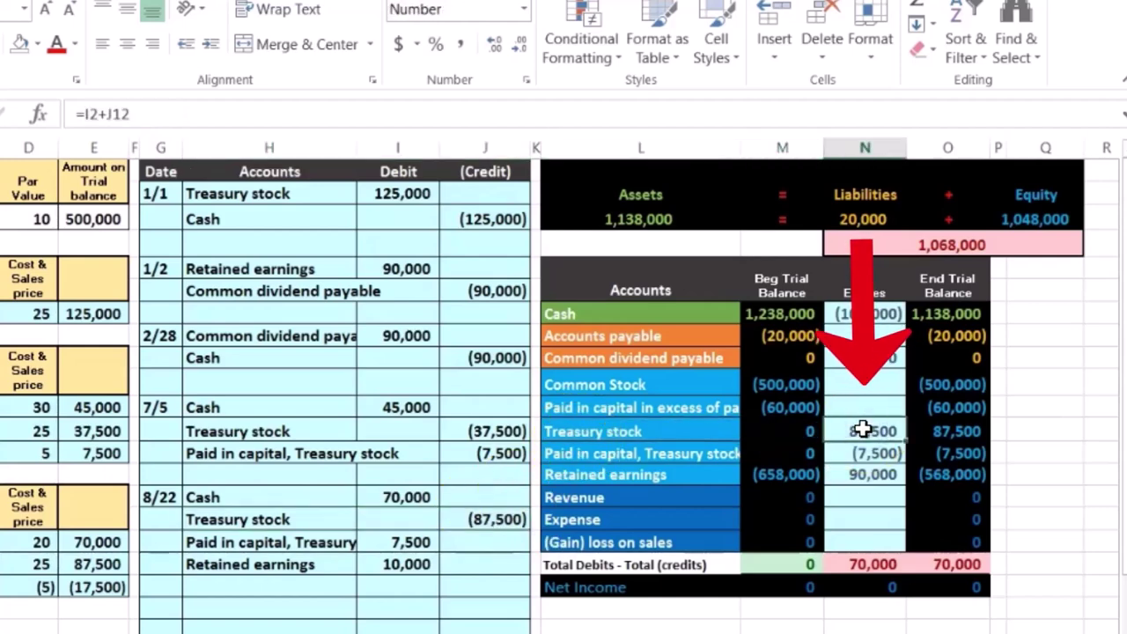
pyautogui.doubleClick(863, 431)
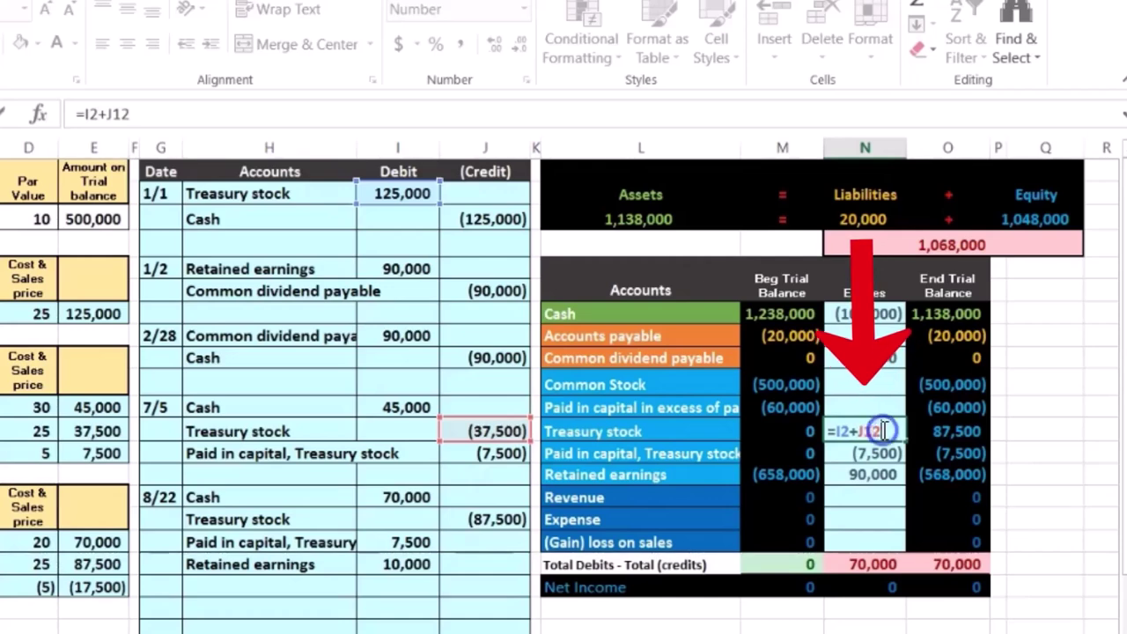
pyautogui.write('+')
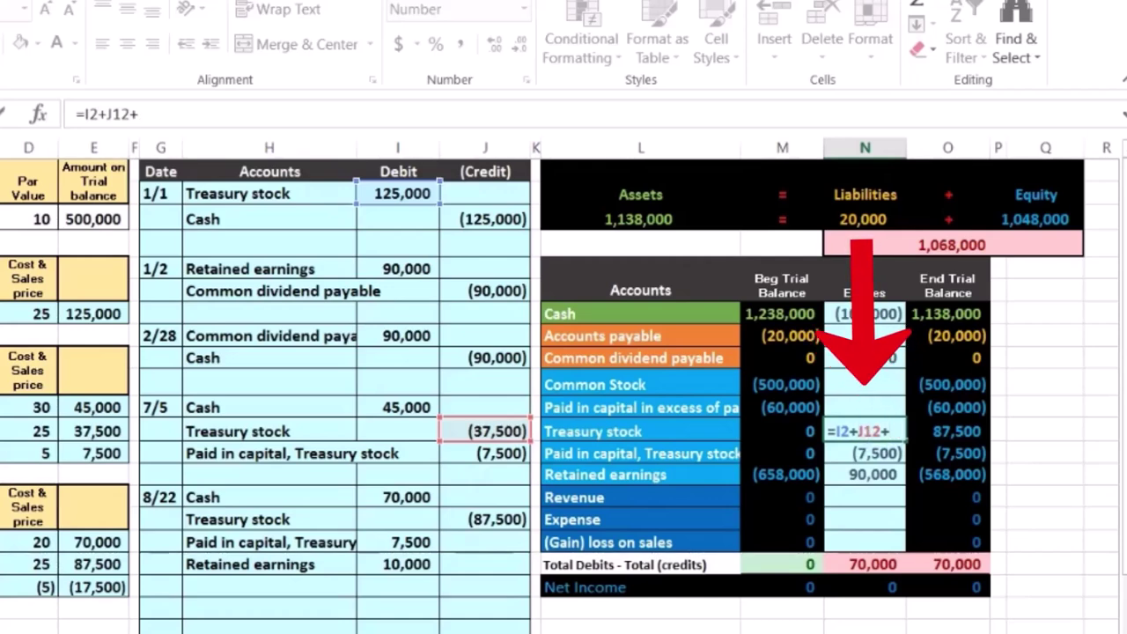
pyautogui.click(513, 518)
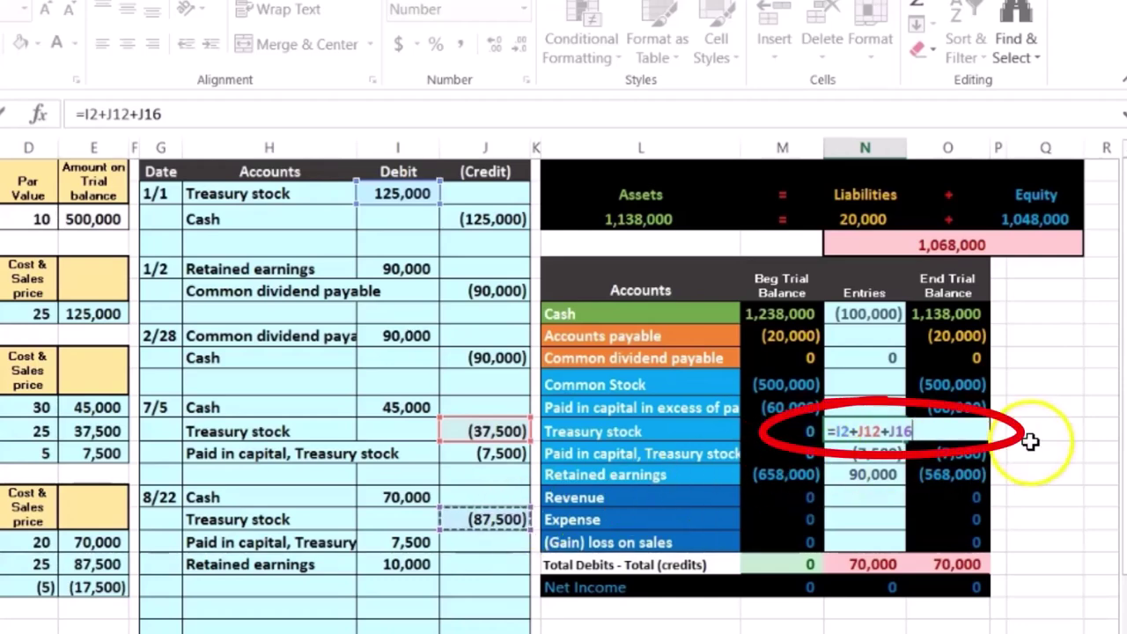
pyautogui.press('Return')
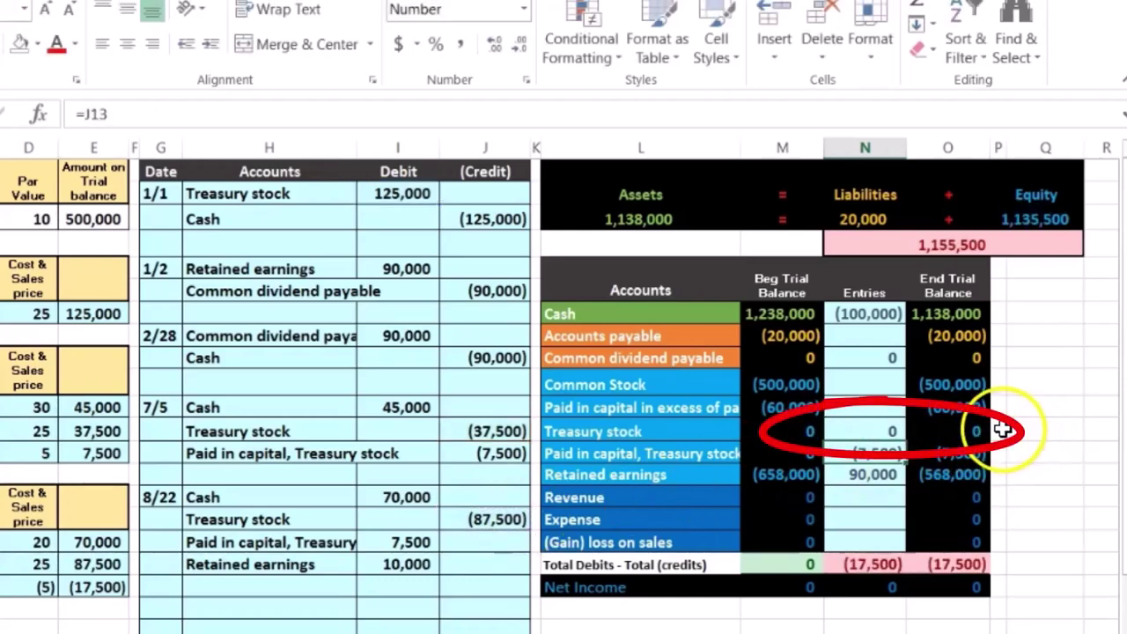
pyautogui.click(1004, 430)
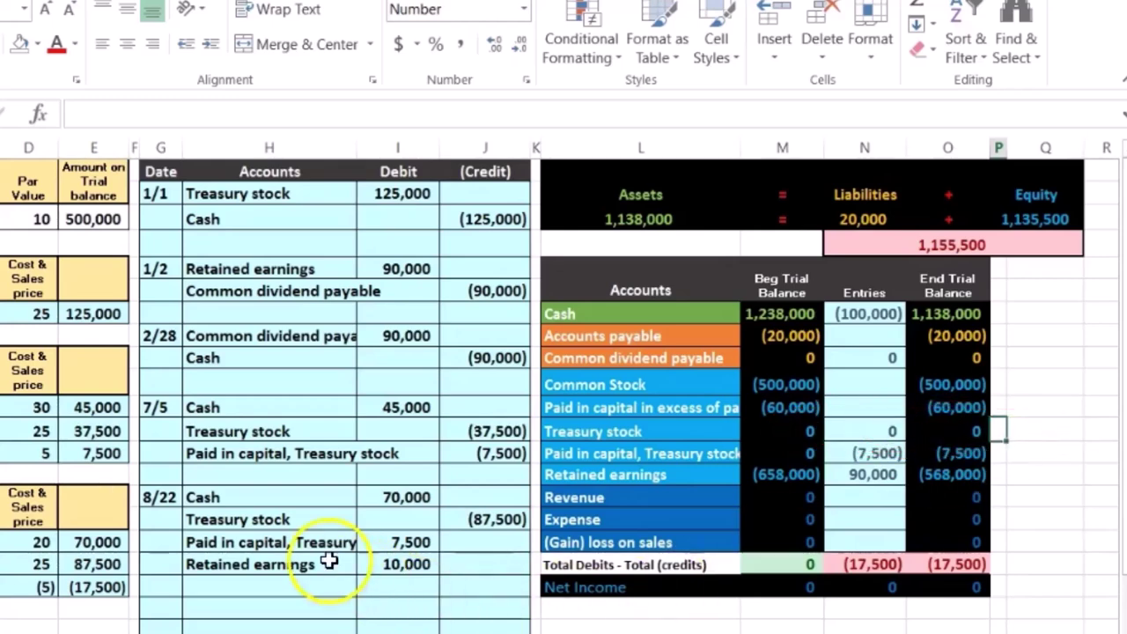
# Post the 8/22 Paid in capital, Treasury stock debit by adding I17 to that account's formula in the Entries column.
pyautogui.moveTo(308, 543); pyautogui.dragTo(391, 542)
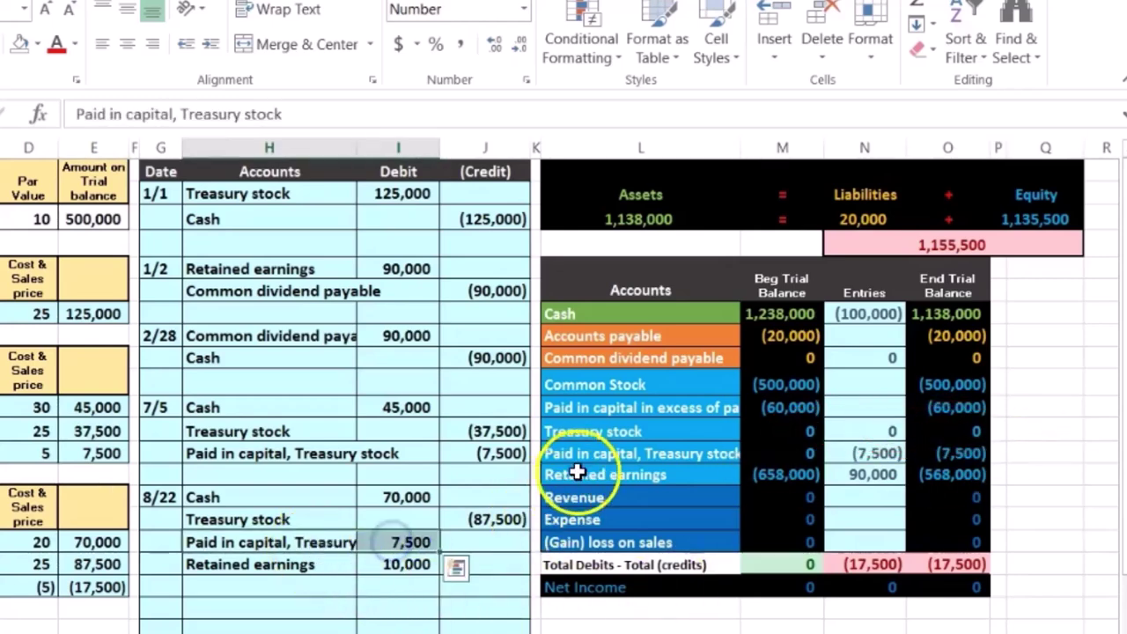
pyautogui.moveTo(584, 454); pyautogui.dragTo(759, 459)
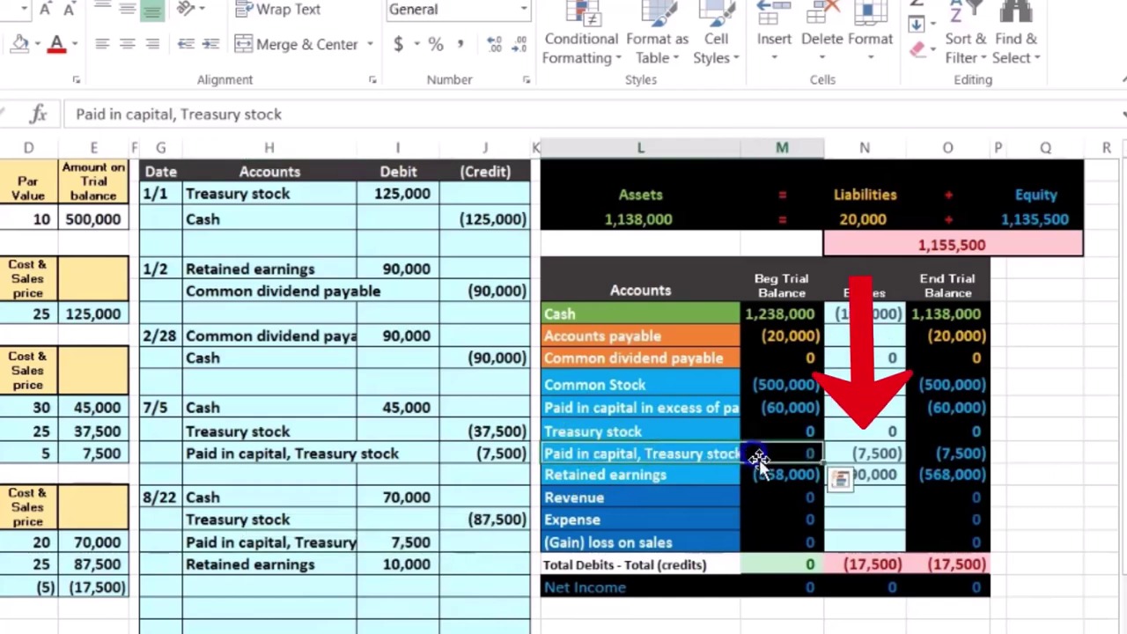
pyautogui.click(884, 453)
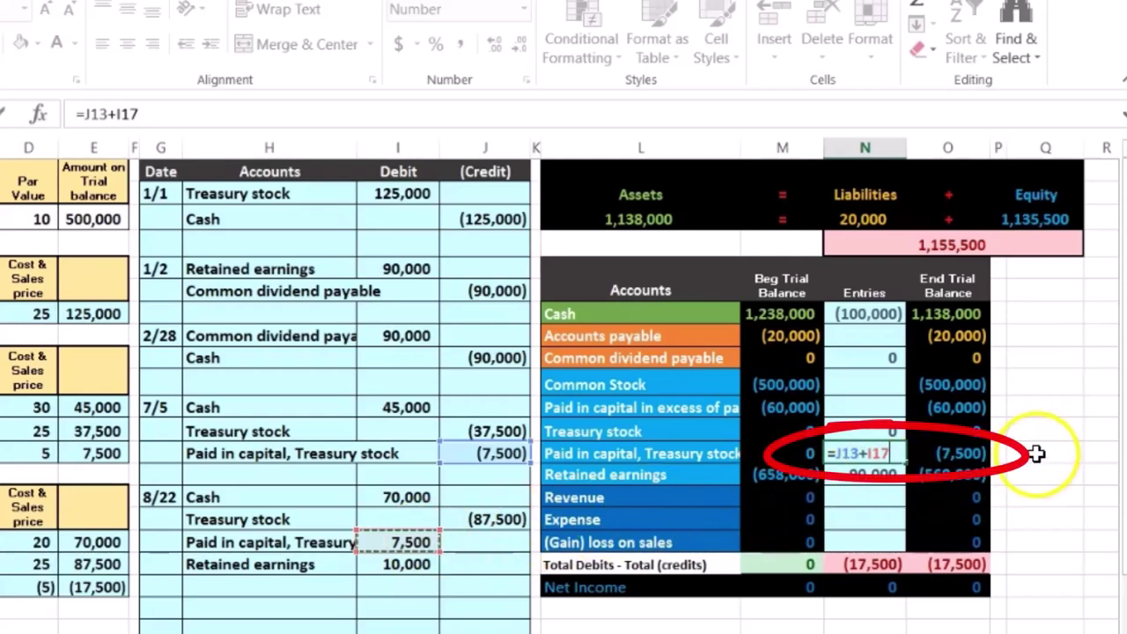
pyautogui.press('Return')
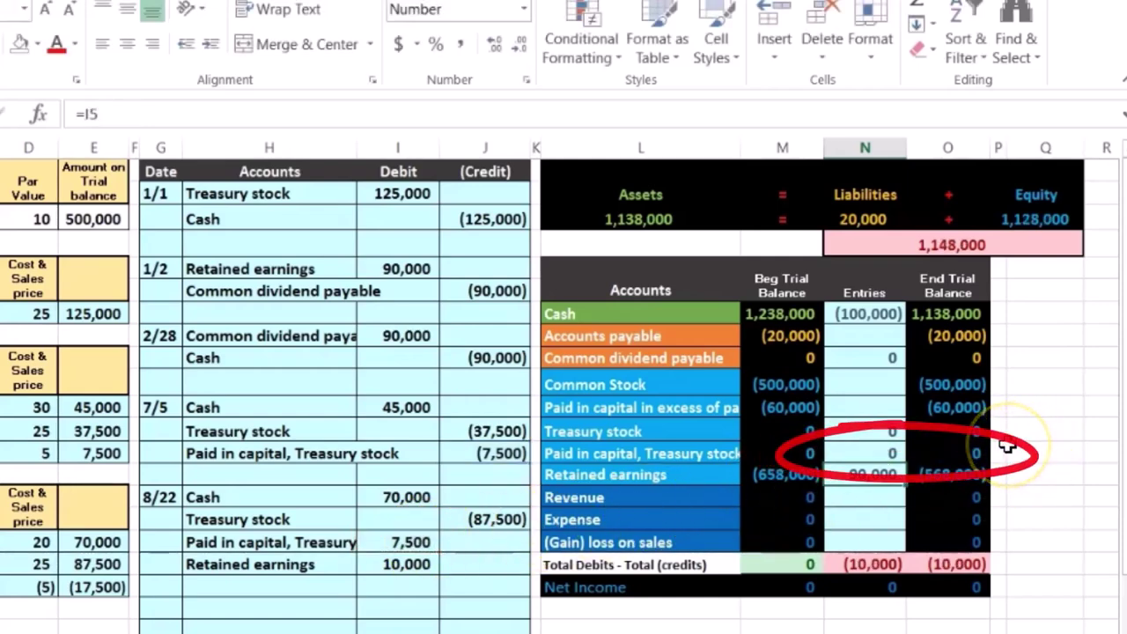
# Post the 8/22 Retained earnings debit by adding I18 to the Retained earnings formula in the Entries column.
pyautogui.moveTo(328, 563); pyautogui.dragTo(379, 564)
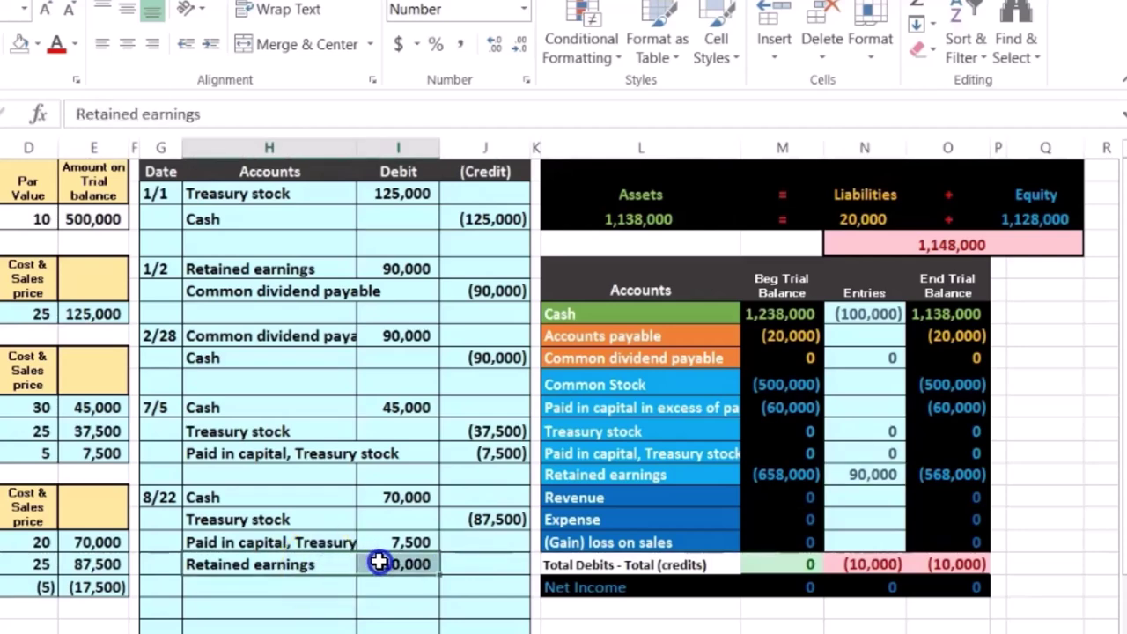
pyautogui.click(867, 476)
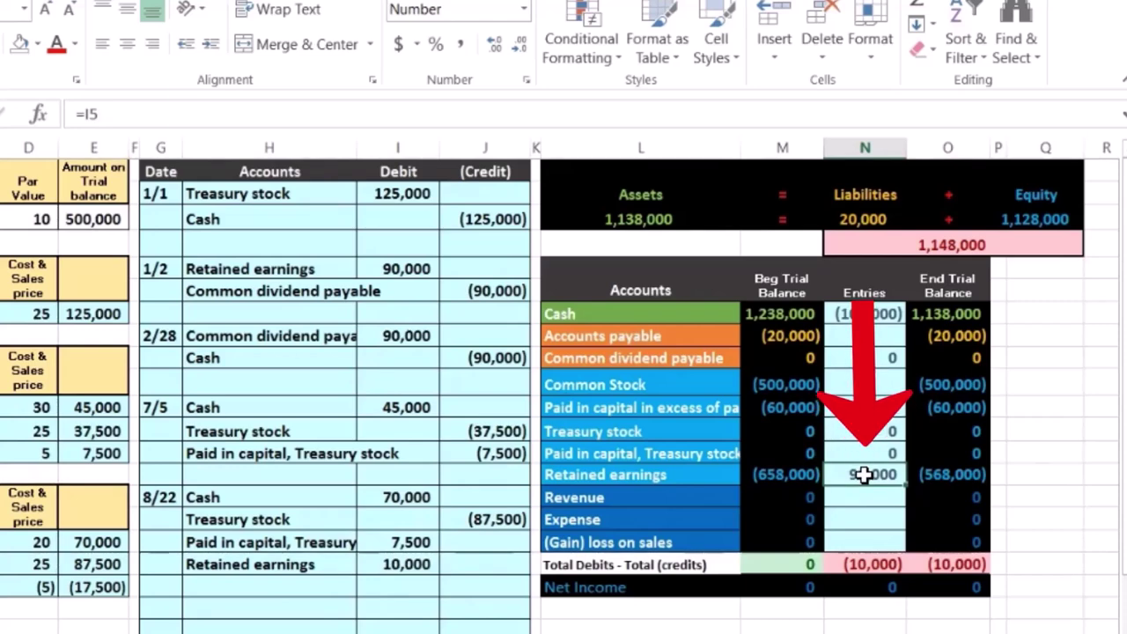
pyautogui.doubleClick(865, 474)
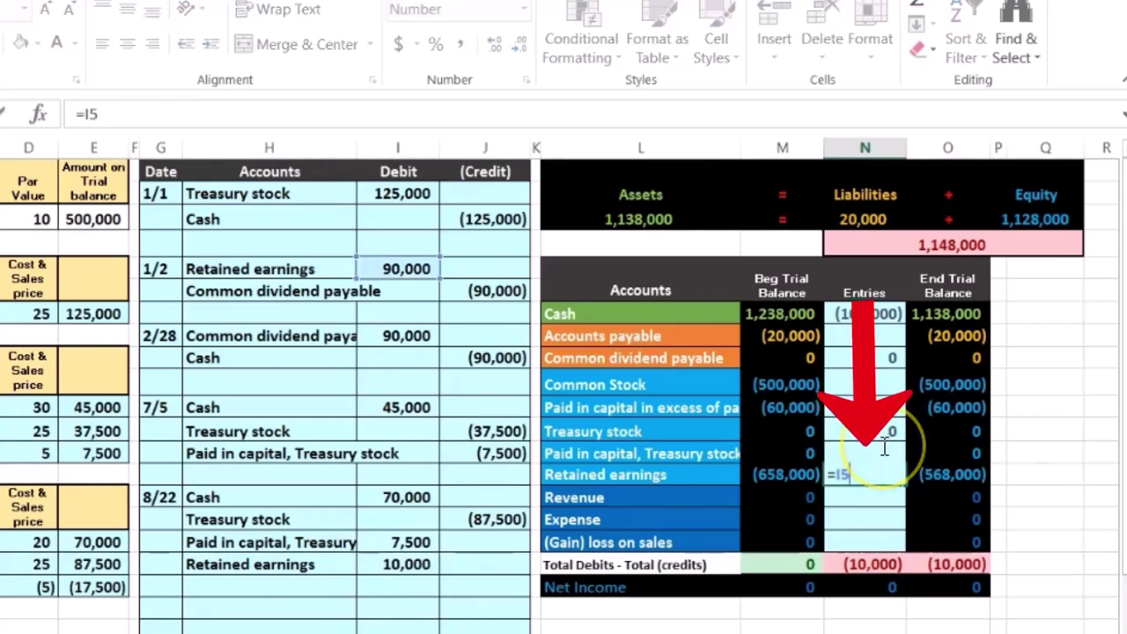
pyautogui.write('+')
pyautogui.click(405, 562)
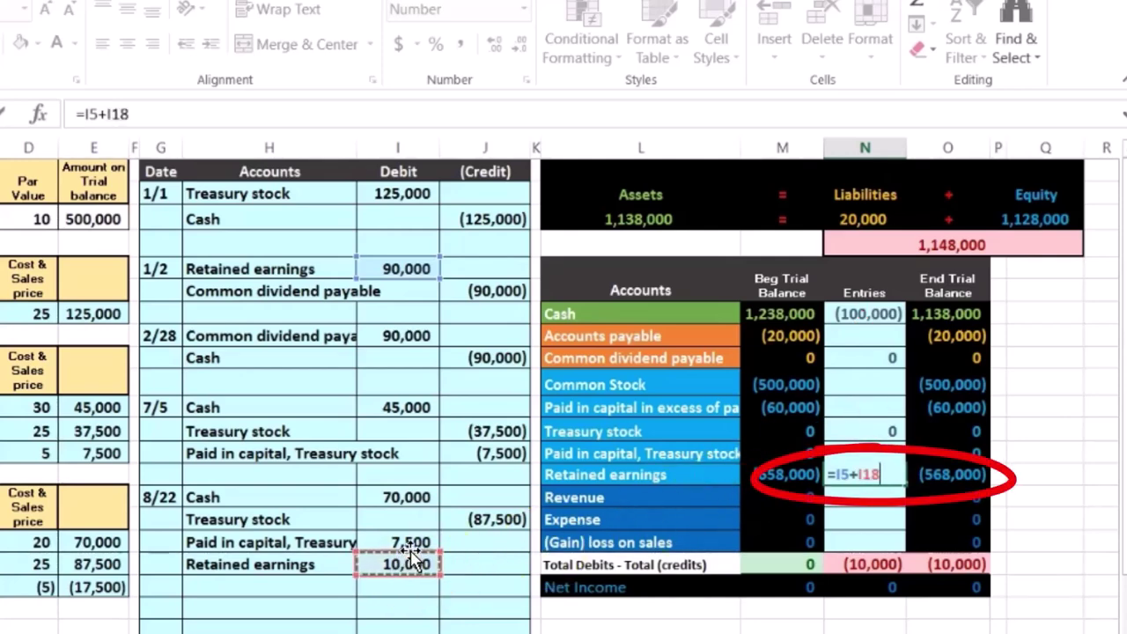
pyautogui.press('Return')
# Start the journal entry for the declared dividend by entering the date 9/4 in G20.
pyautogui.press('Down')
pyautogui.press('Down')
pyautogui.press('Down')
pyautogui.press('Left')
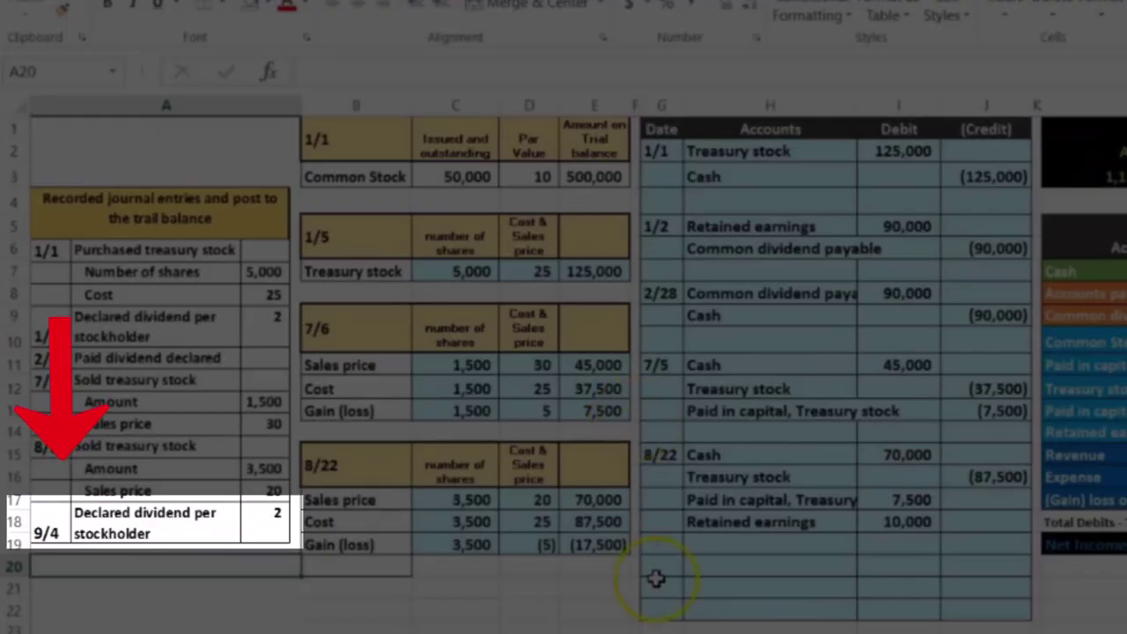
pyautogui.click(653, 565)
pyautogui.write('9/4')
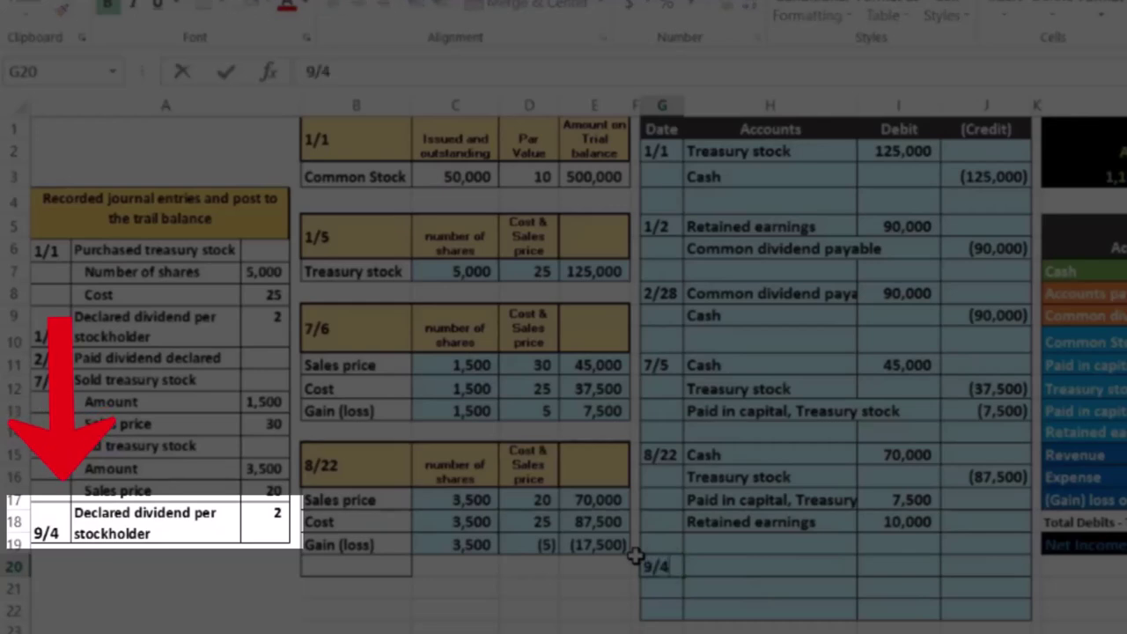
pyautogui.press('Return')
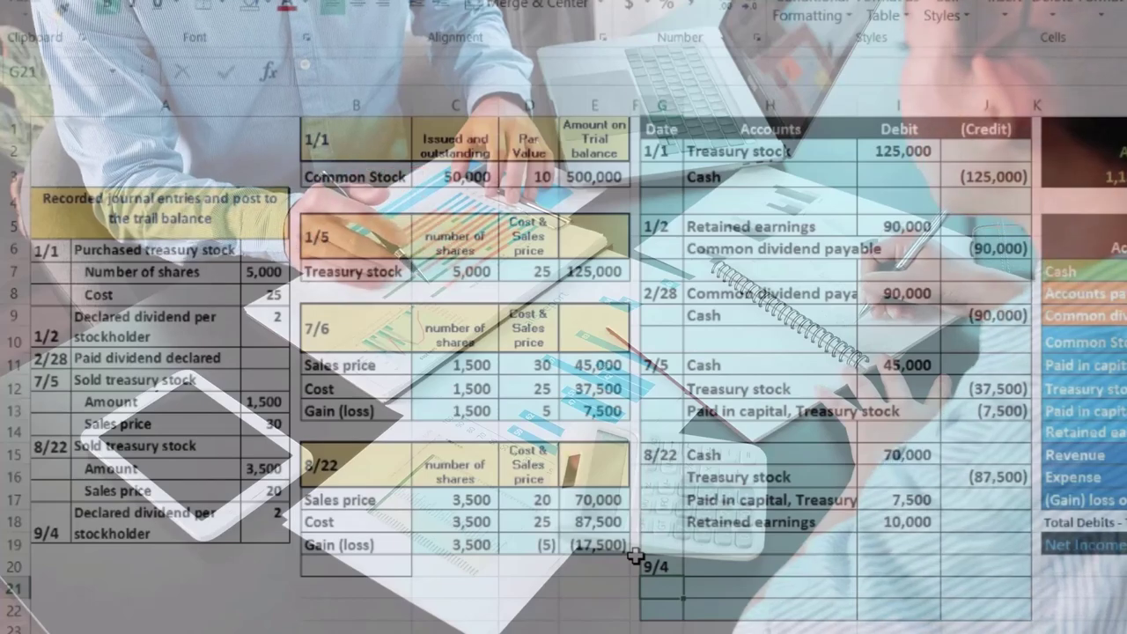
# Examine the Cash and Common dividend payable rows of the trial balance to decide which accounts the 9/4 dividend declaration affects.
pyautogui.click(726, 556)
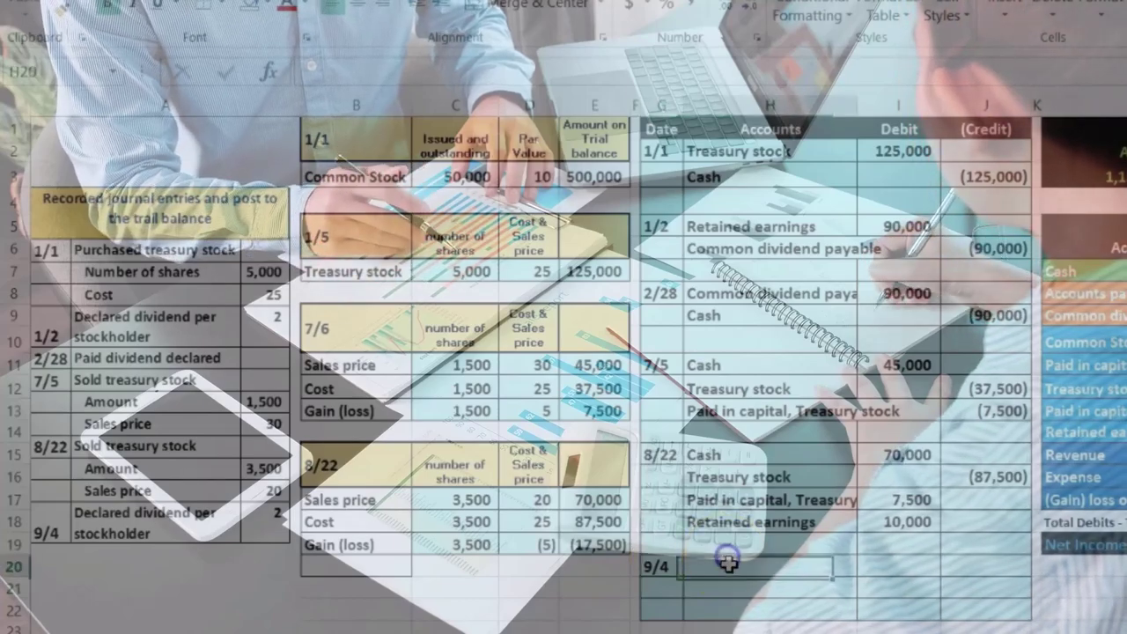
pyautogui.press('Right')
pyautogui.press('Right')
pyautogui.press('Right')
pyautogui.press('Right')
pyautogui.press('Right')
pyautogui.press('Right')
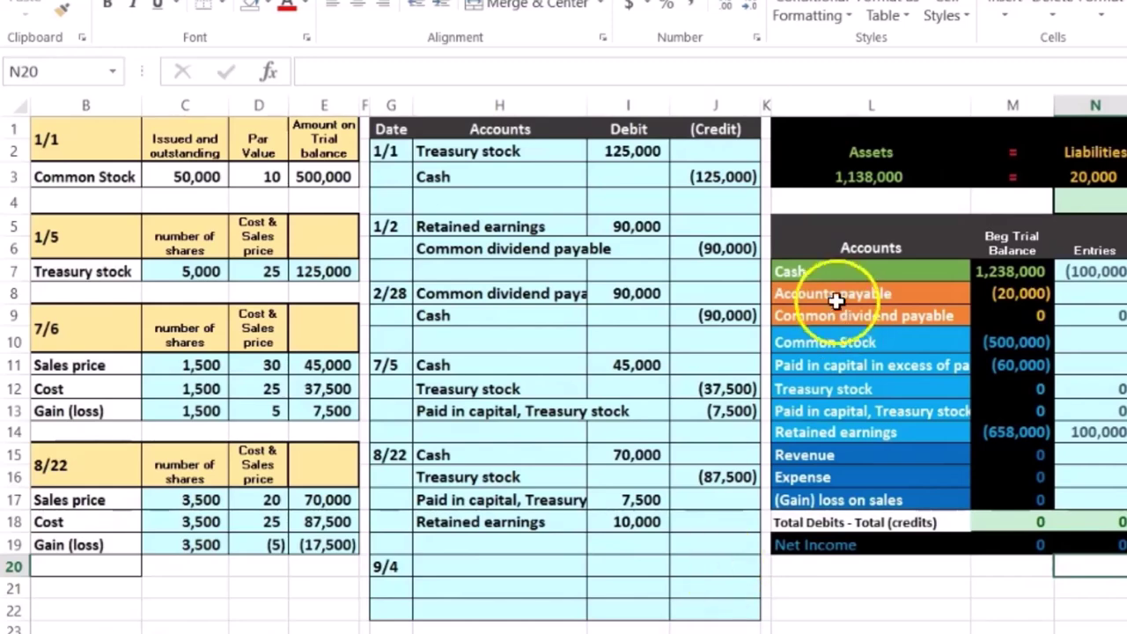
pyautogui.click(833, 271)
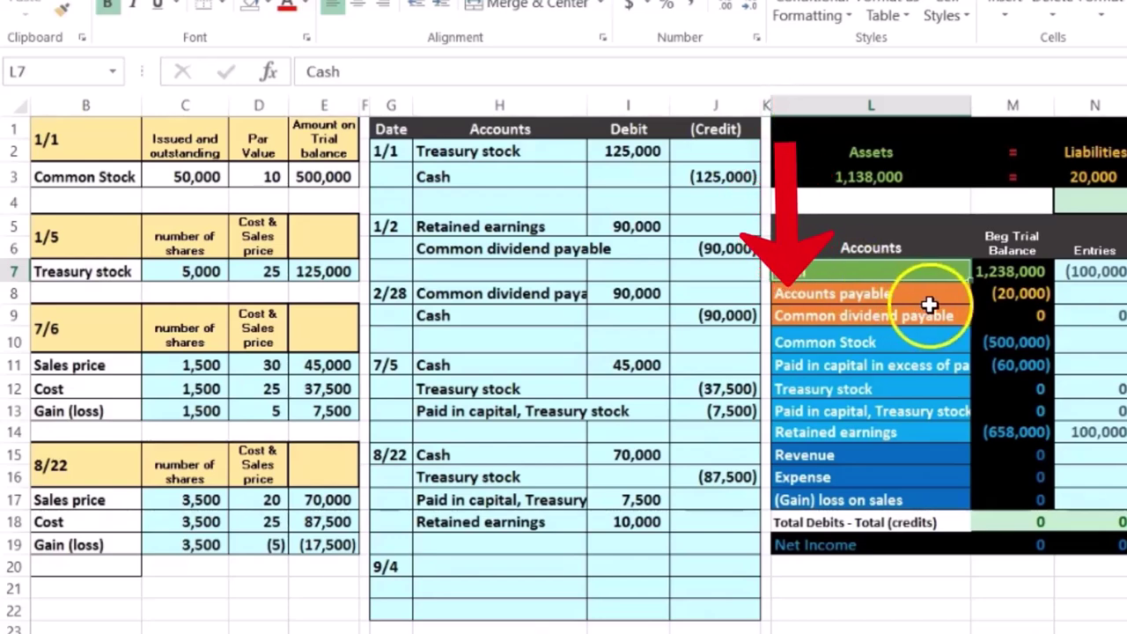
pyautogui.click(1004, 320)
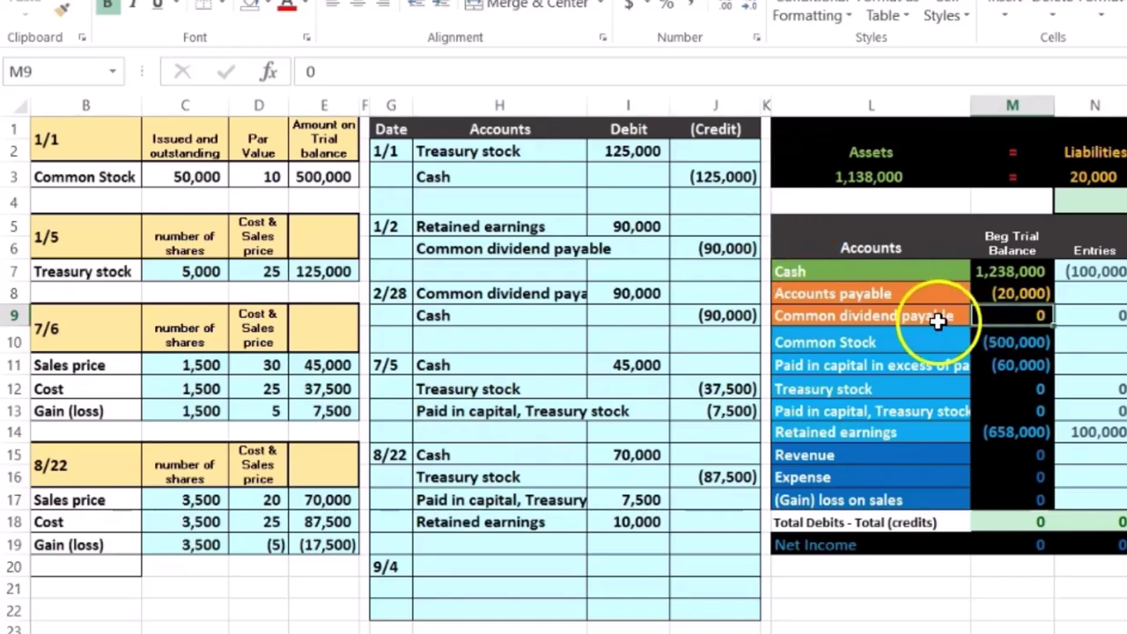
pyautogui.click(941, 320)
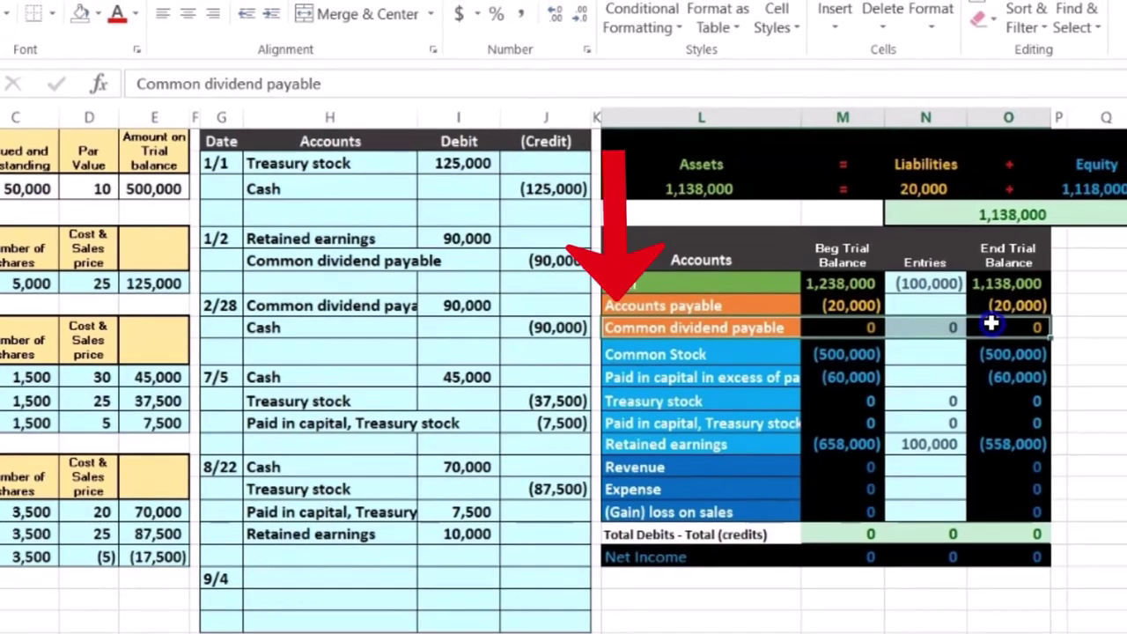
pyautogui.moveTo(990, 324); pyautogui.dragTo(987, 324)
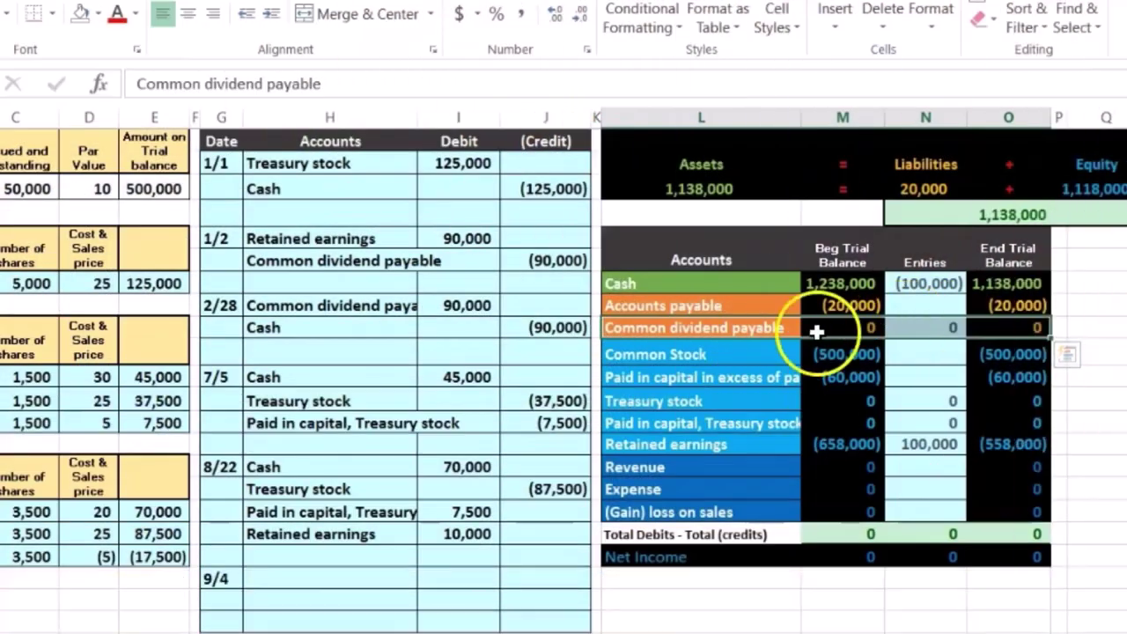
# Copy the Common dividend payable account name from the trial balance as values into H21 of the 9/4 entry.
pyautogui.click(737, 330)
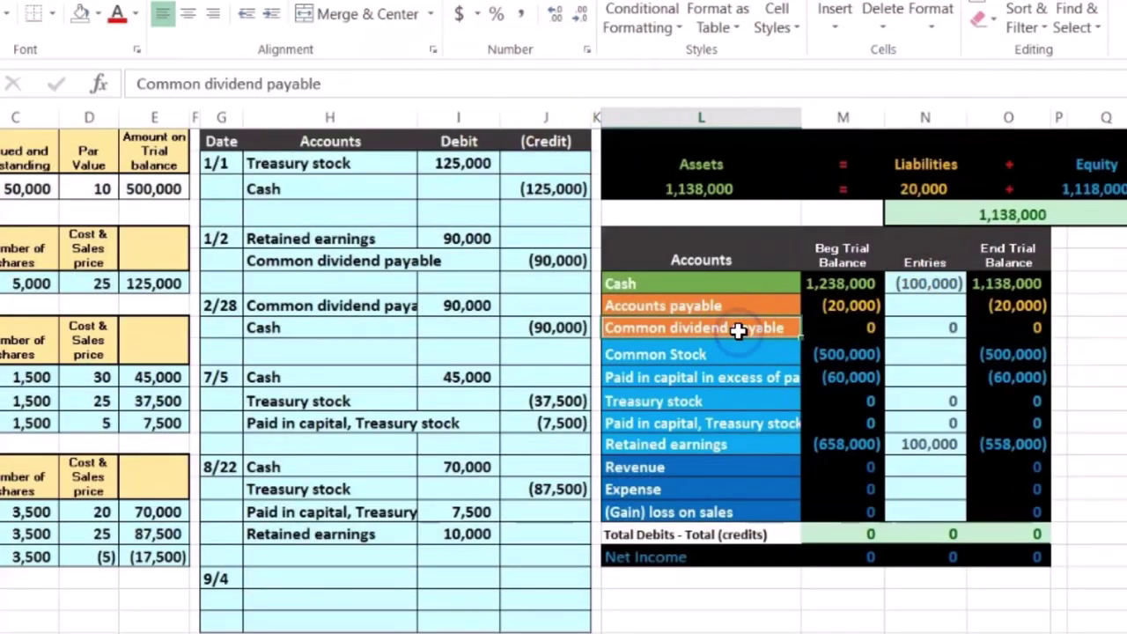
pyautogui.rightClick(740, 331)
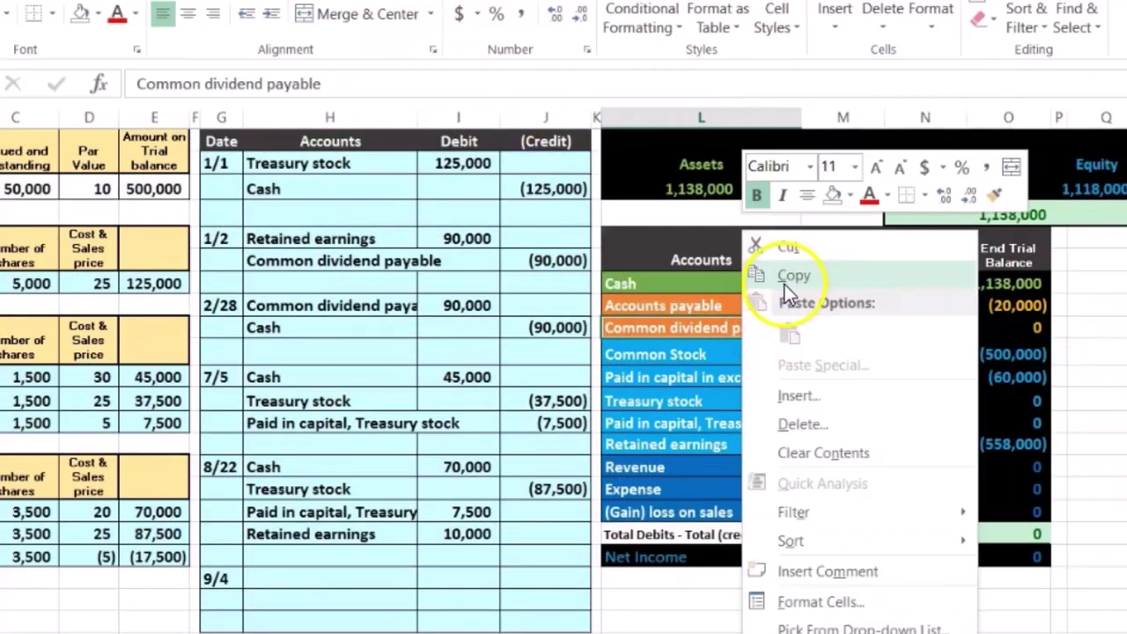
pyautogui.click(785, 284)
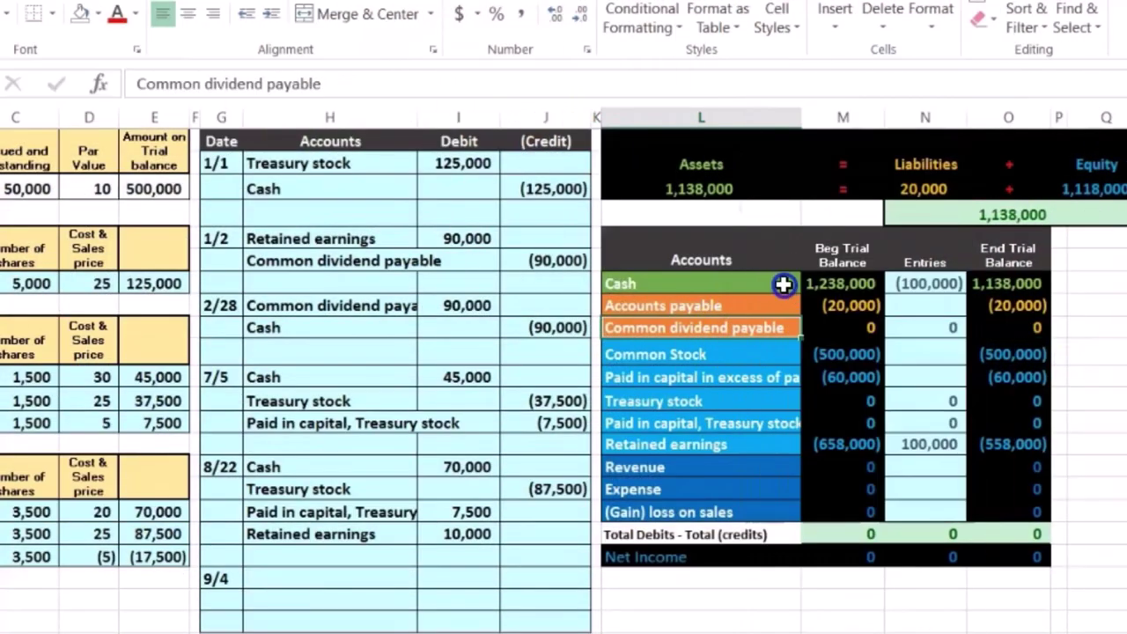
pyautogui.click(259, 602)
pyautogui.rightClick(260, 602)
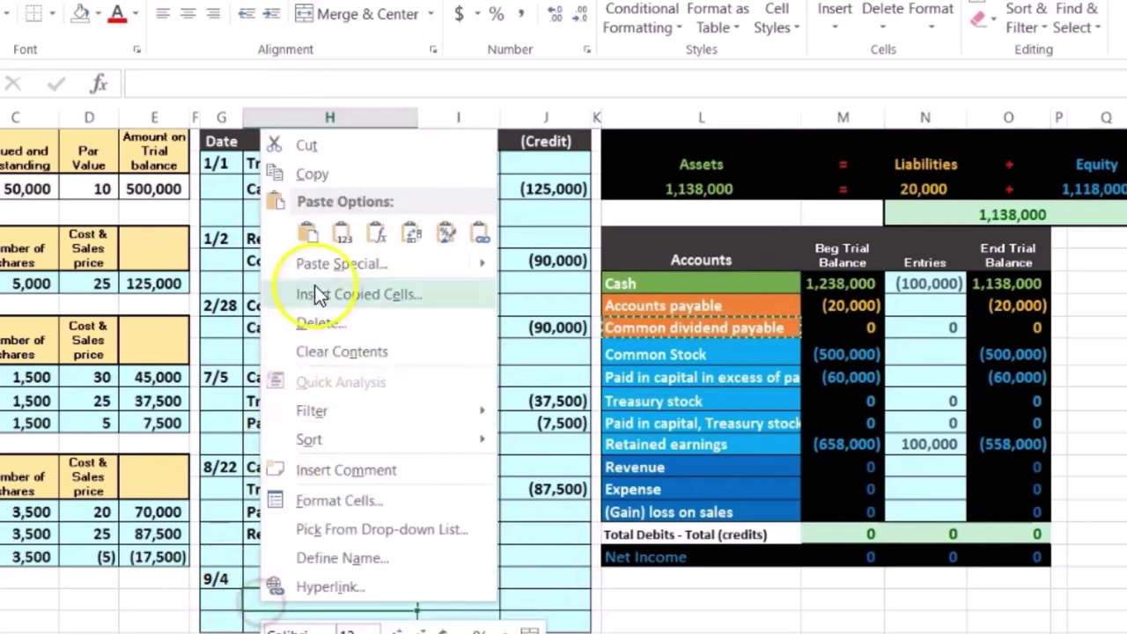
pyautogui.click(344, 228)
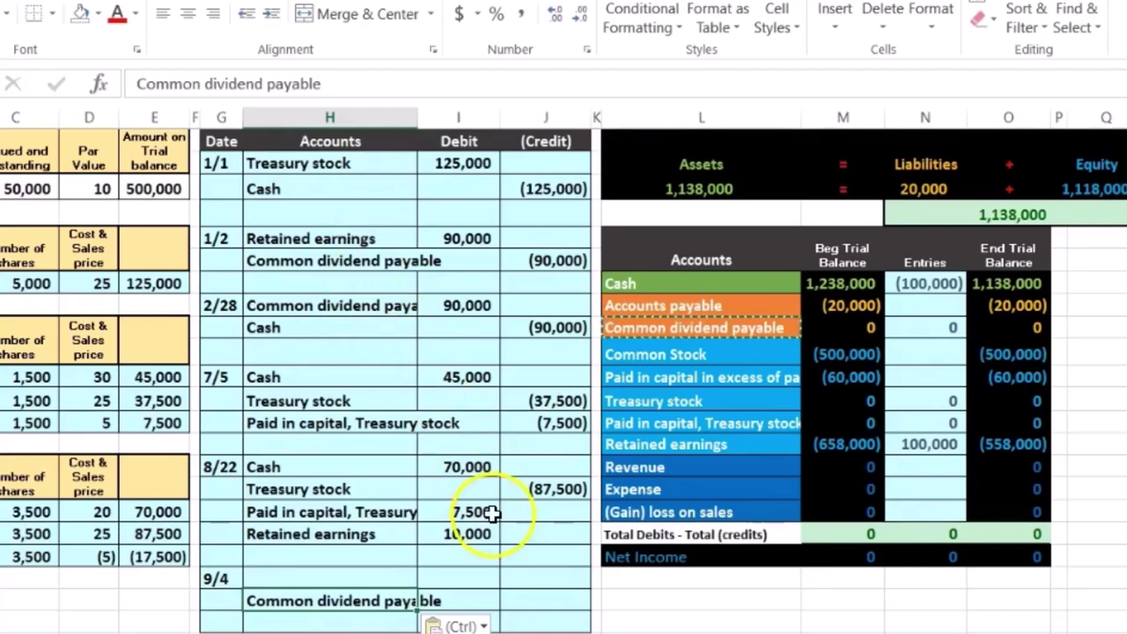
# Review the outstanding and treasury shares, credit Common dividend payable in J21 with -50000*2, and enter the matching 100,000 debit in I20.
pyautogui.click(553, 604)
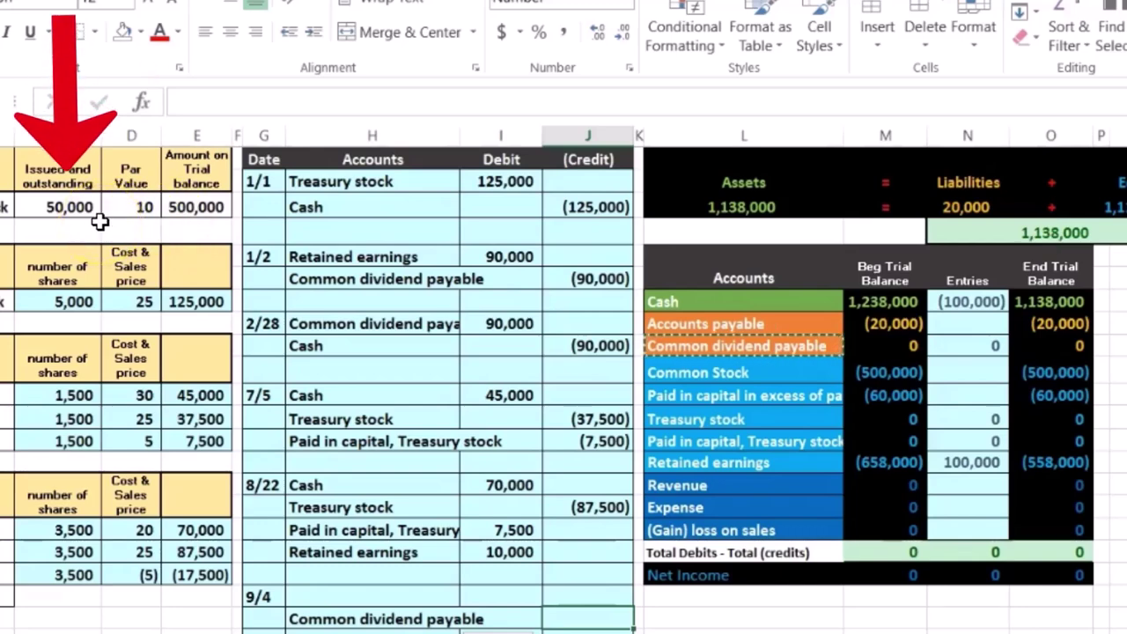
pyautogui.click(110, 289)
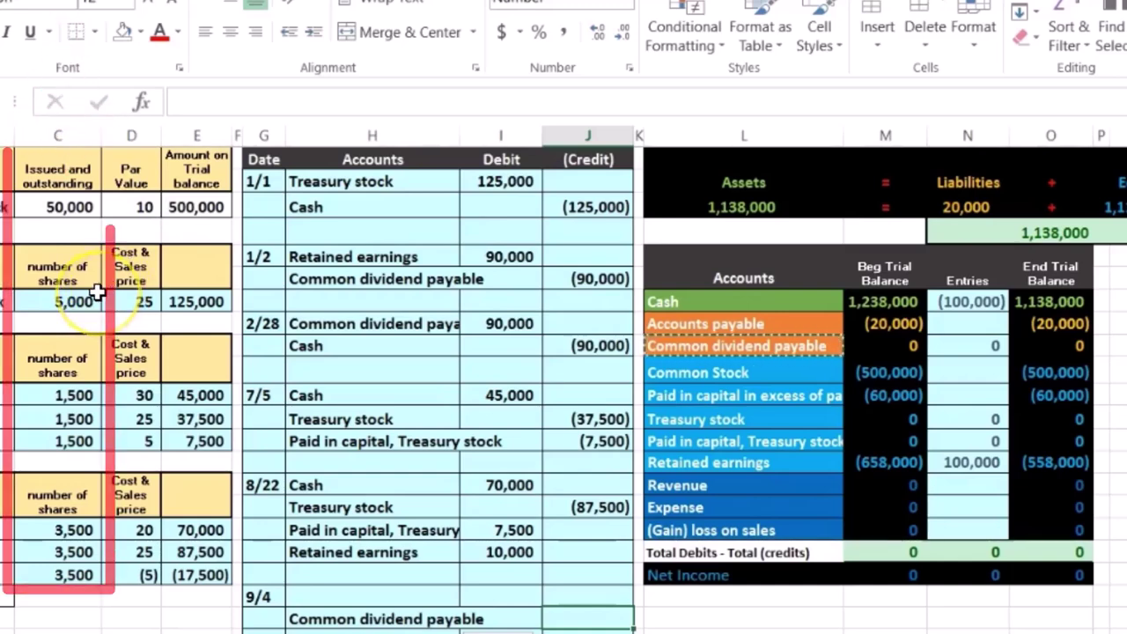
pyautogui.click(86, 392)
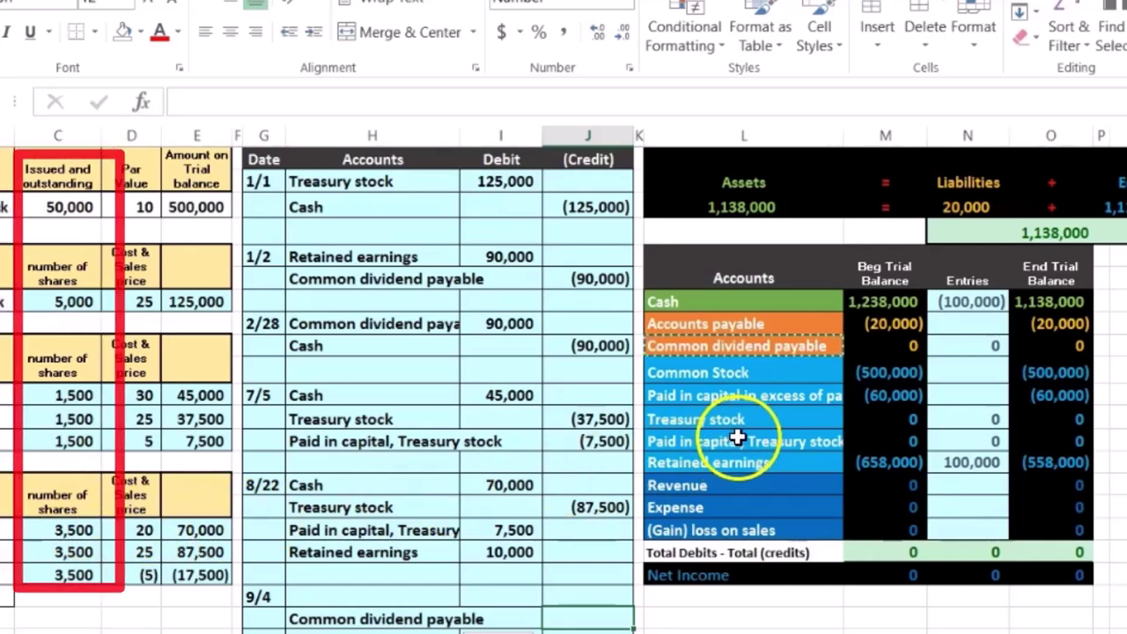
pyautogui.moveTo(745, 420); pyautogui.dragTo(1032, 419)
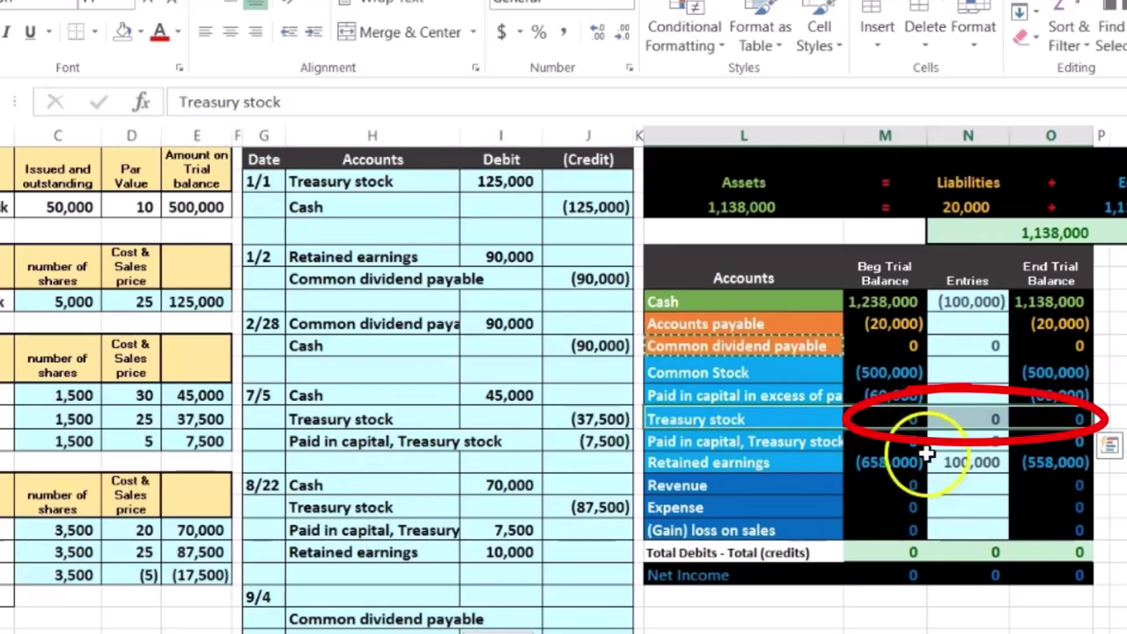
pyautogui.click(622, 610)
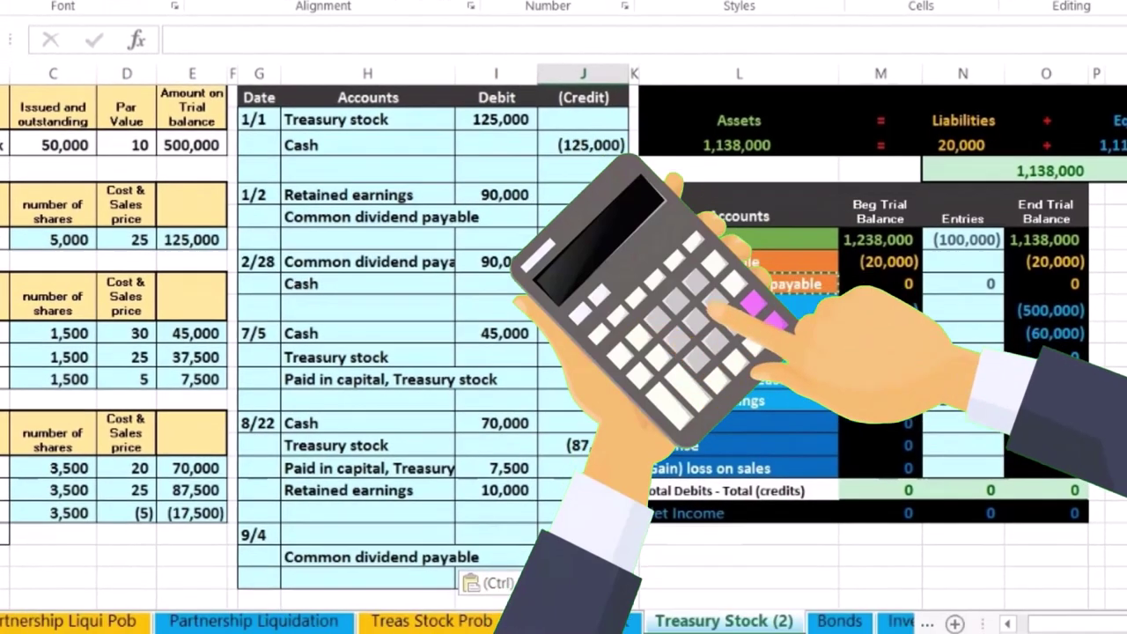
pyautogui.write('-50000')
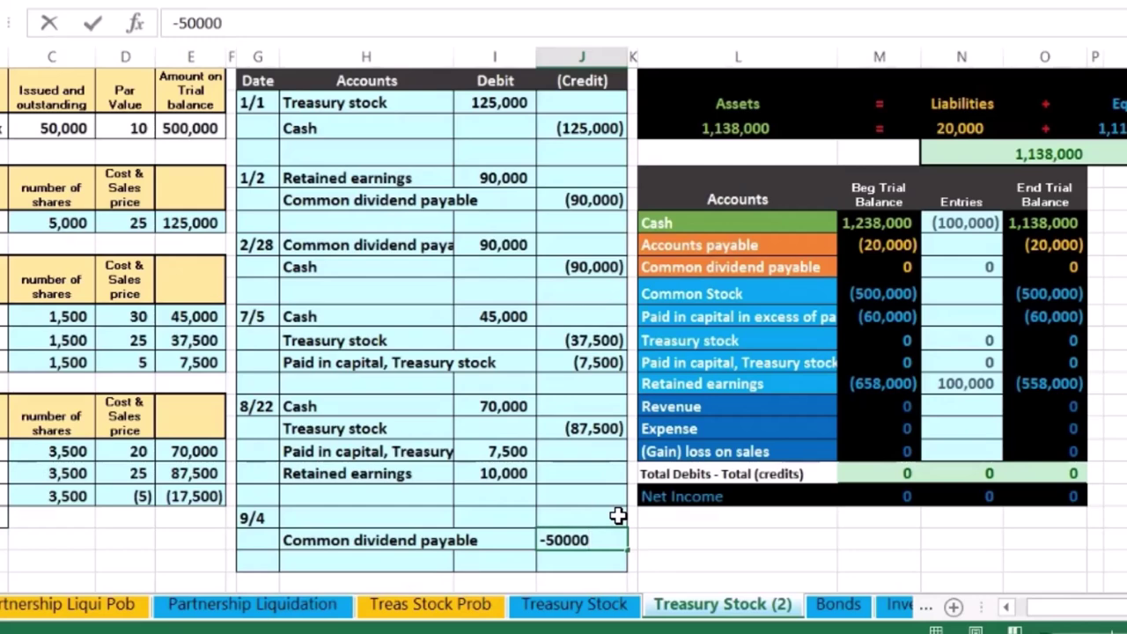
pyautogui.write('*2')
pyautogui.press('Return')
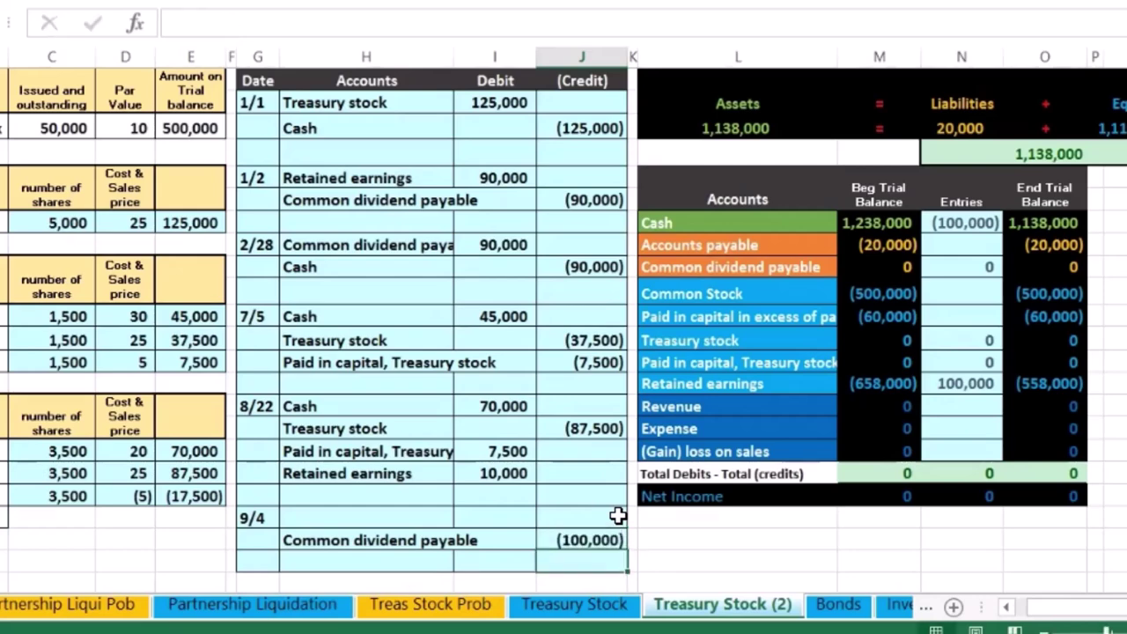
pyautogui.click(495, 518)
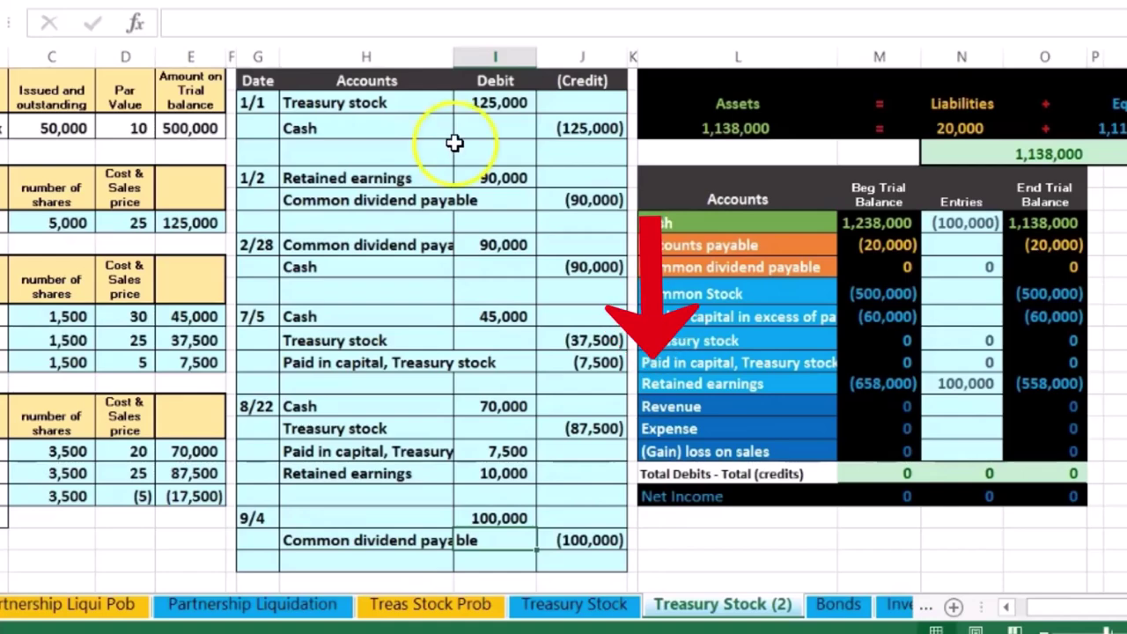
# Copy the Retained earnings account name from the trial balance as values into H20, the debit line of the 9/4 entry.
pyautogui.click(692, 385)
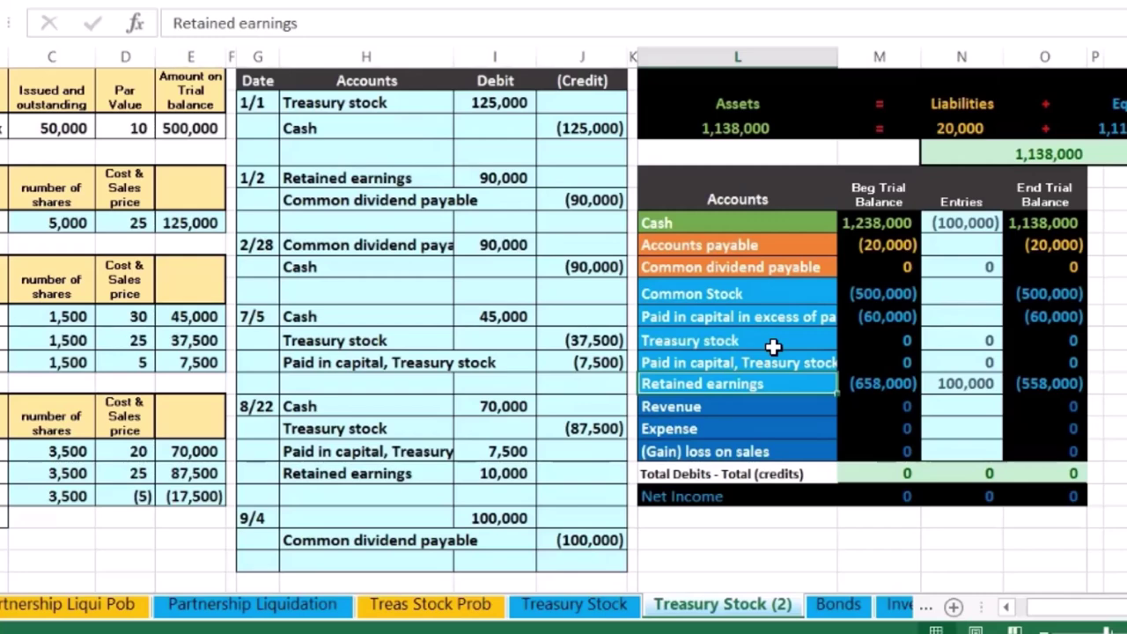
pyautogui.click(1028, 388)
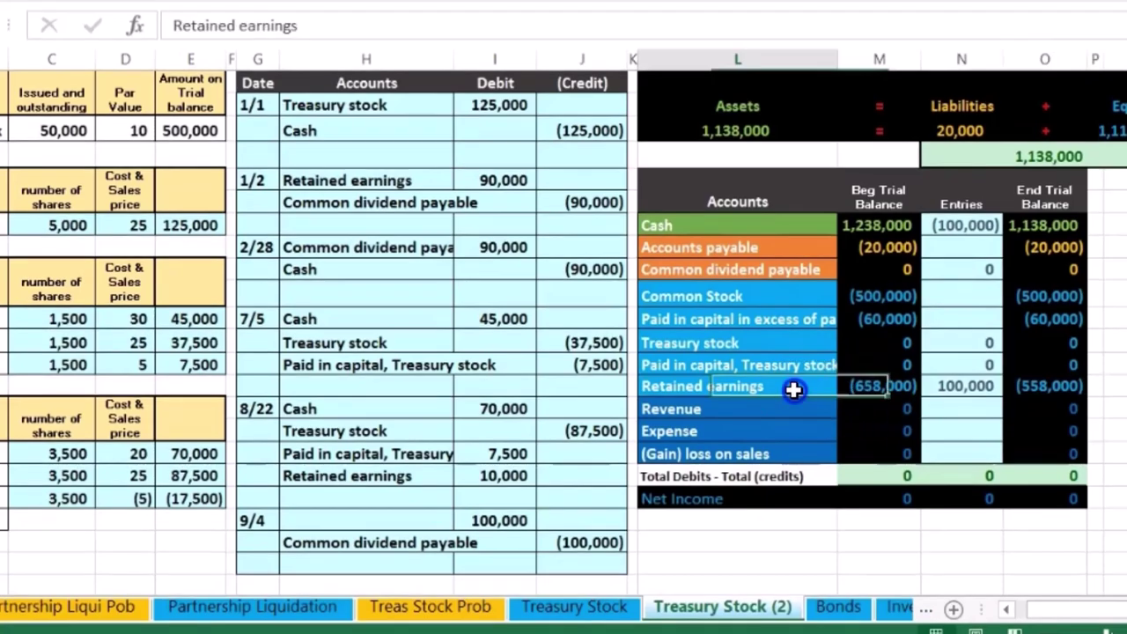
pyautogui.rightClick(793, 385)
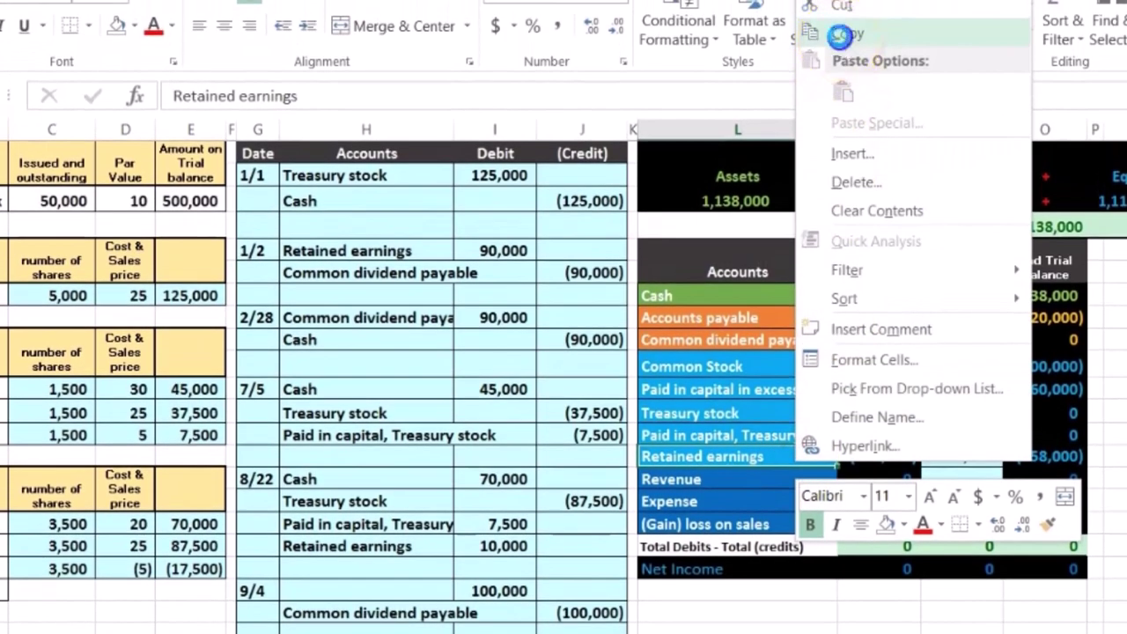
pyautogui.click(847, 24)
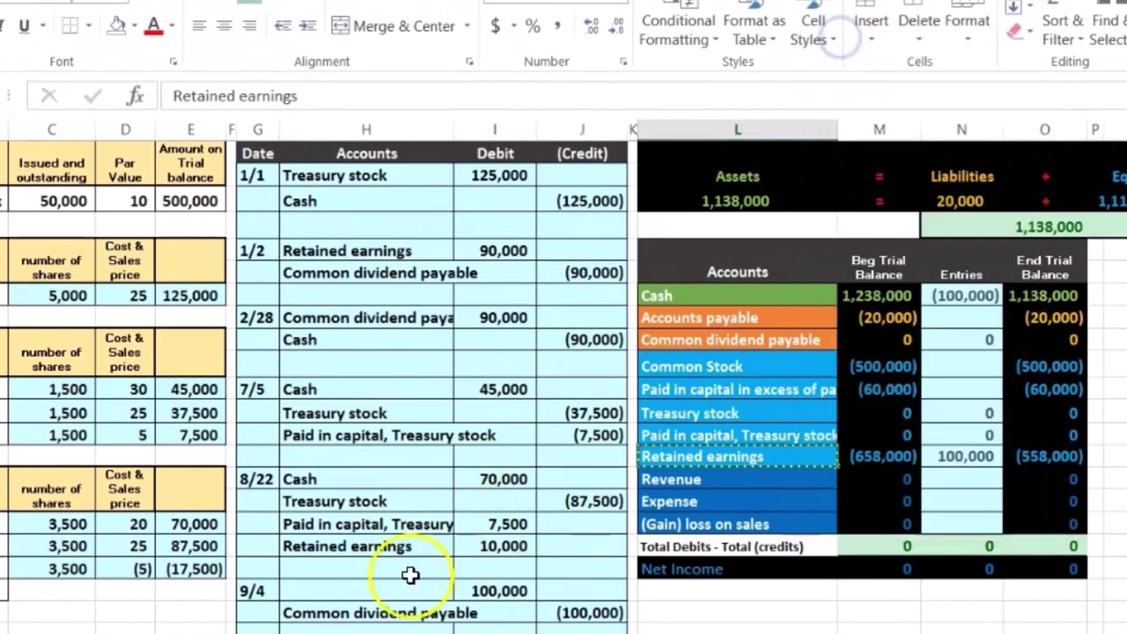
pyautogui.click(360, 581)
pyautogui.rightClick(361, 591)
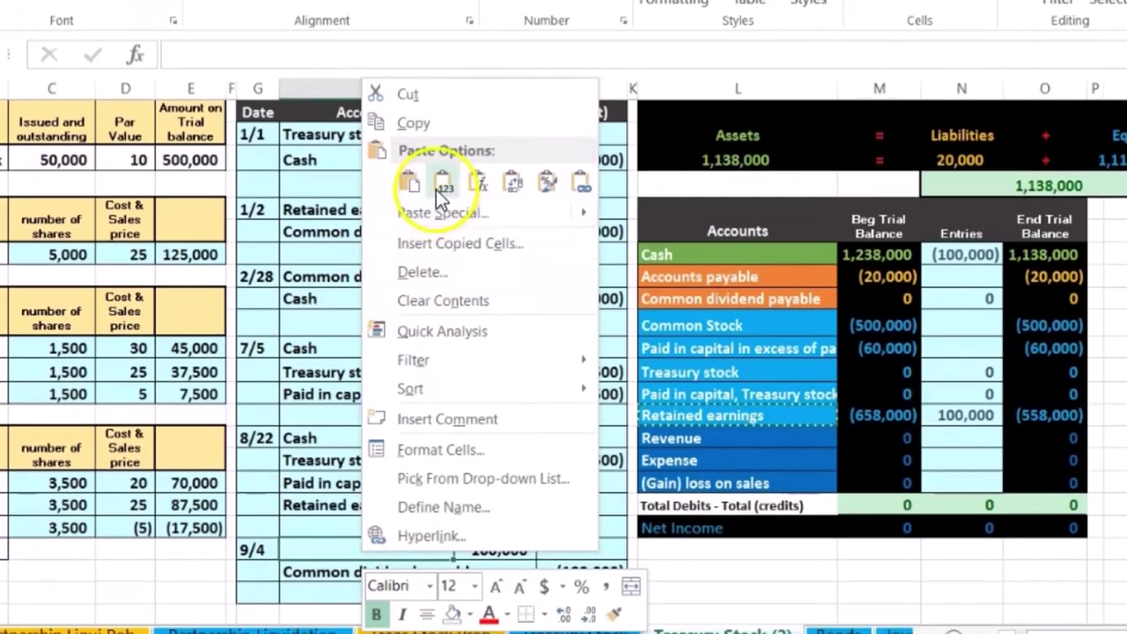
pyautogui.click(435, 221)
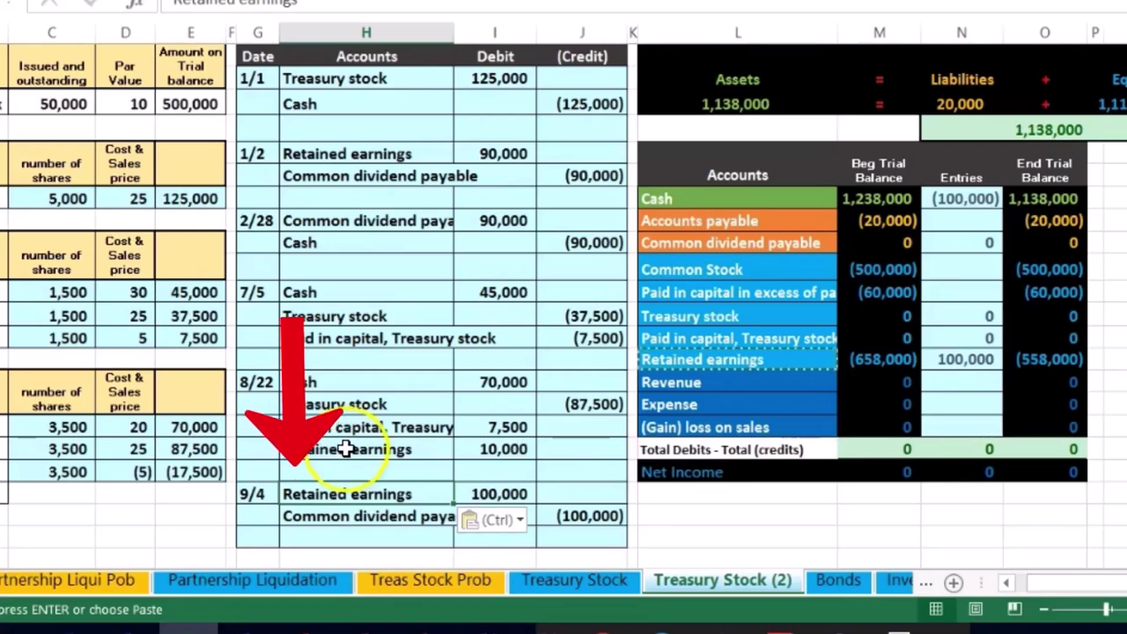
# Post the 9/4 debit to Retained earnings by adding I20 to its Entries formula, making it =I5+I18+I20.
pyautogui.click(474, 491)
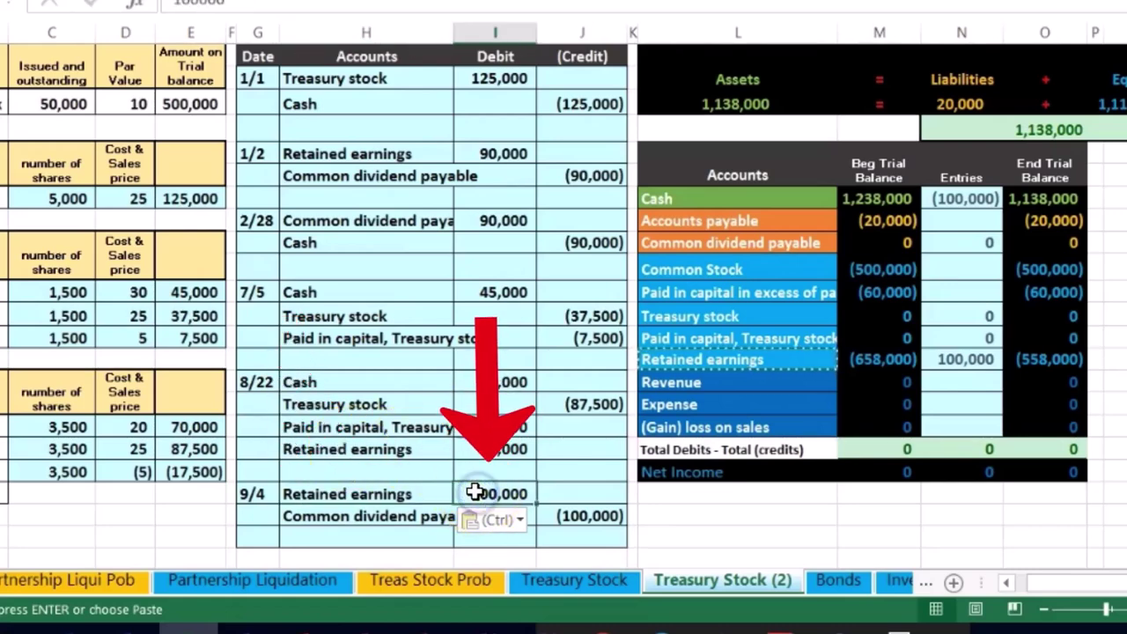
pyautogui.click(460, 152)
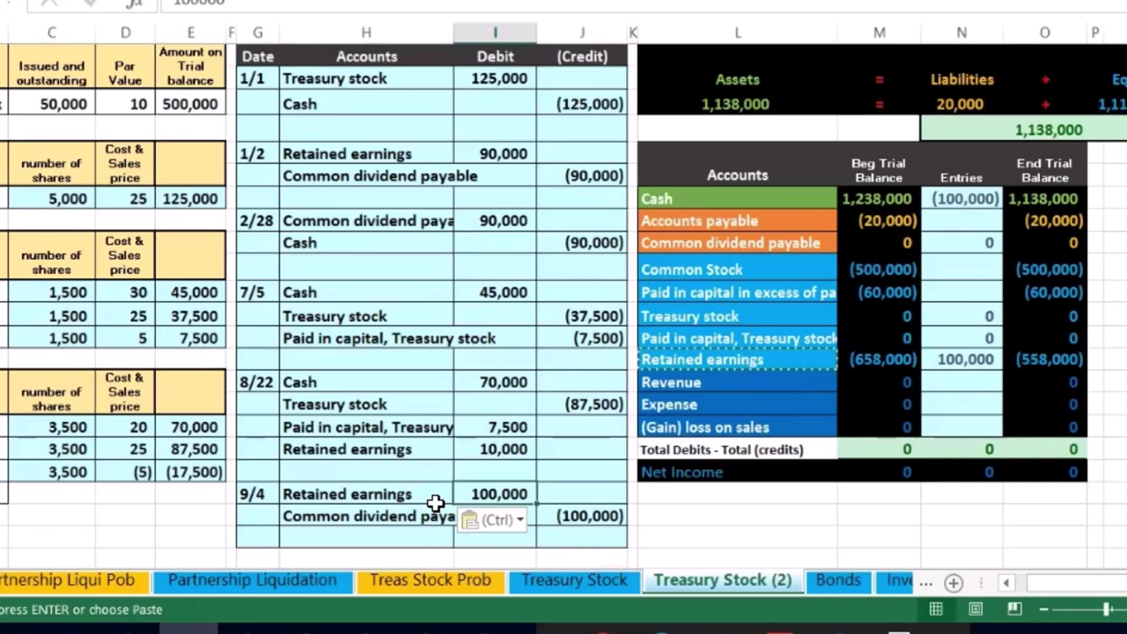
pyautogui.moveTo(368, 494); pyautogui.dragTo(455, 494)
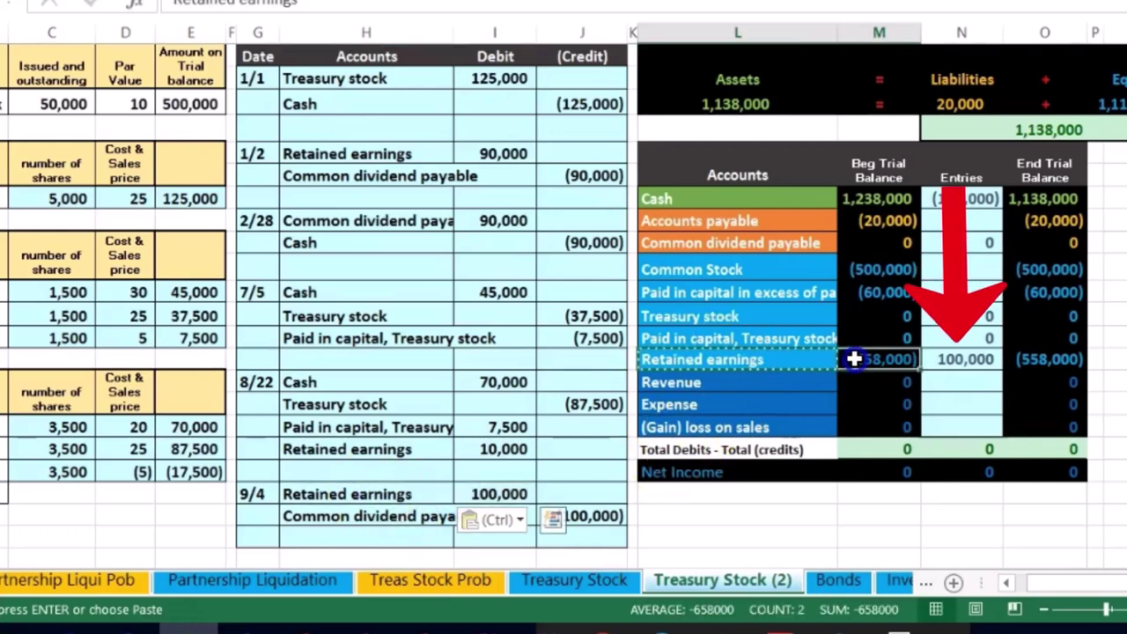
pyautogui.click(982, 357)
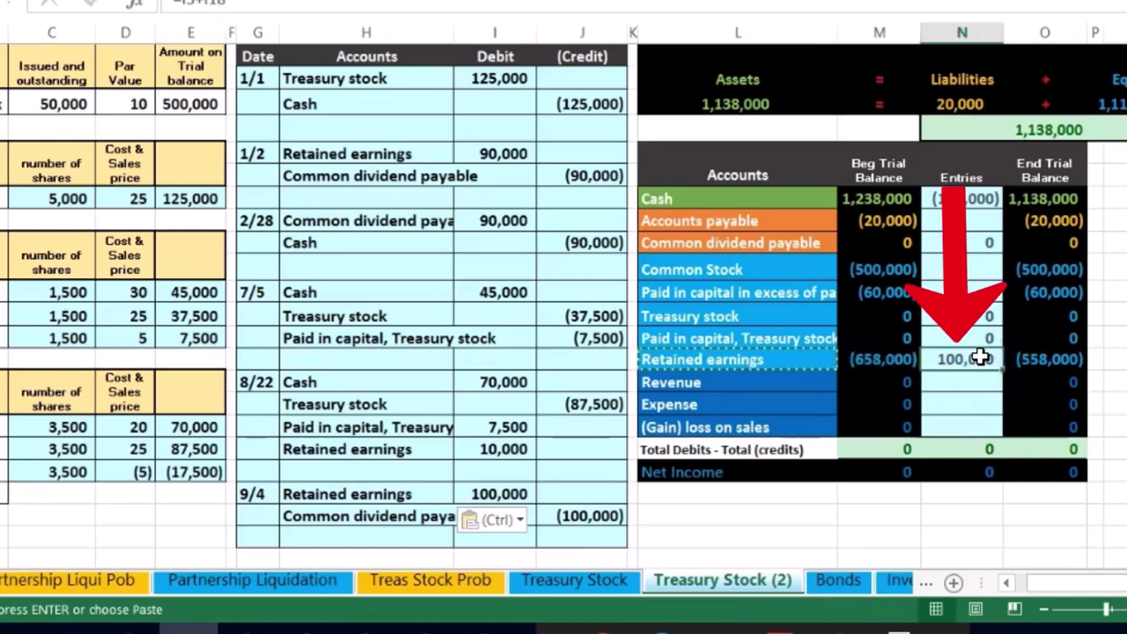
pyautogui.doubleClick(980, 358)
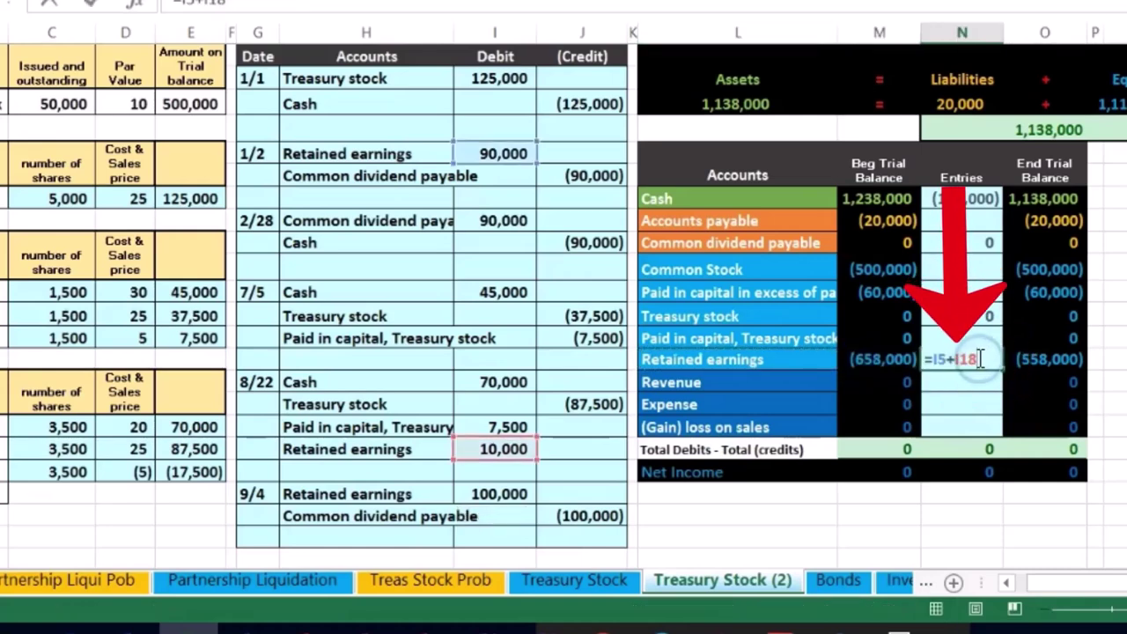
pyautogui.write('+')
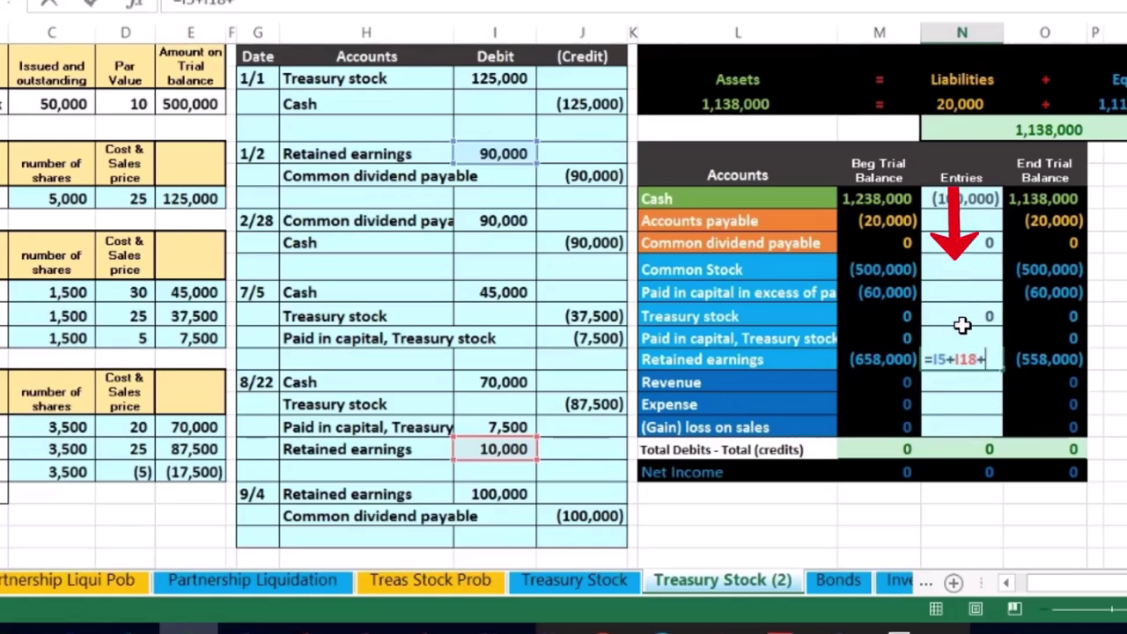
pyautogui.click(509, 495)
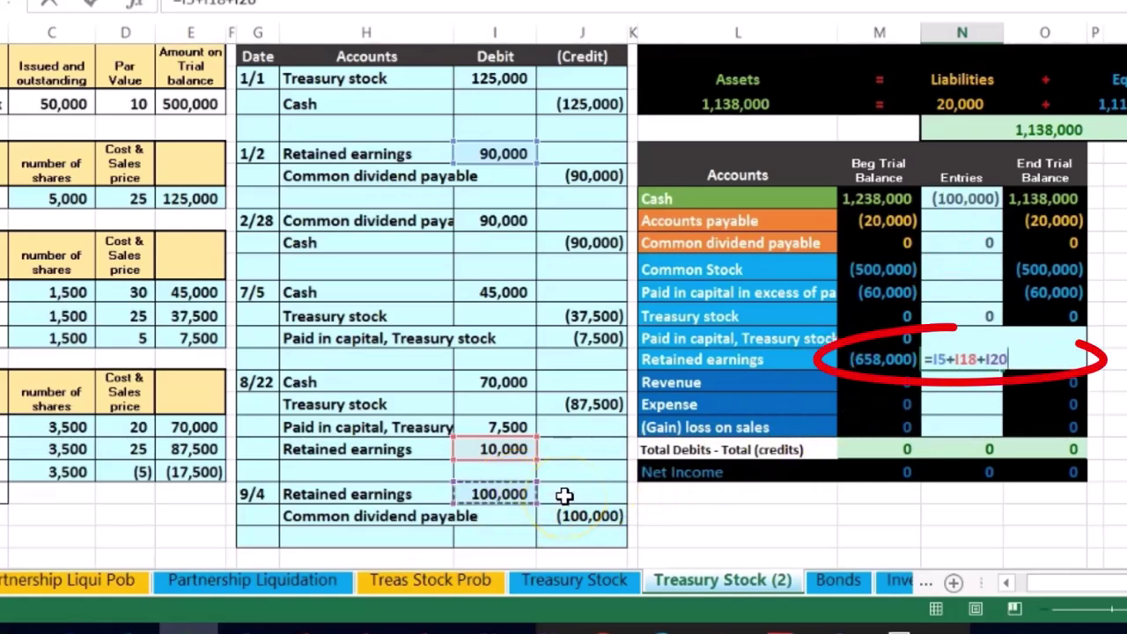
pyautogui.press('Return')
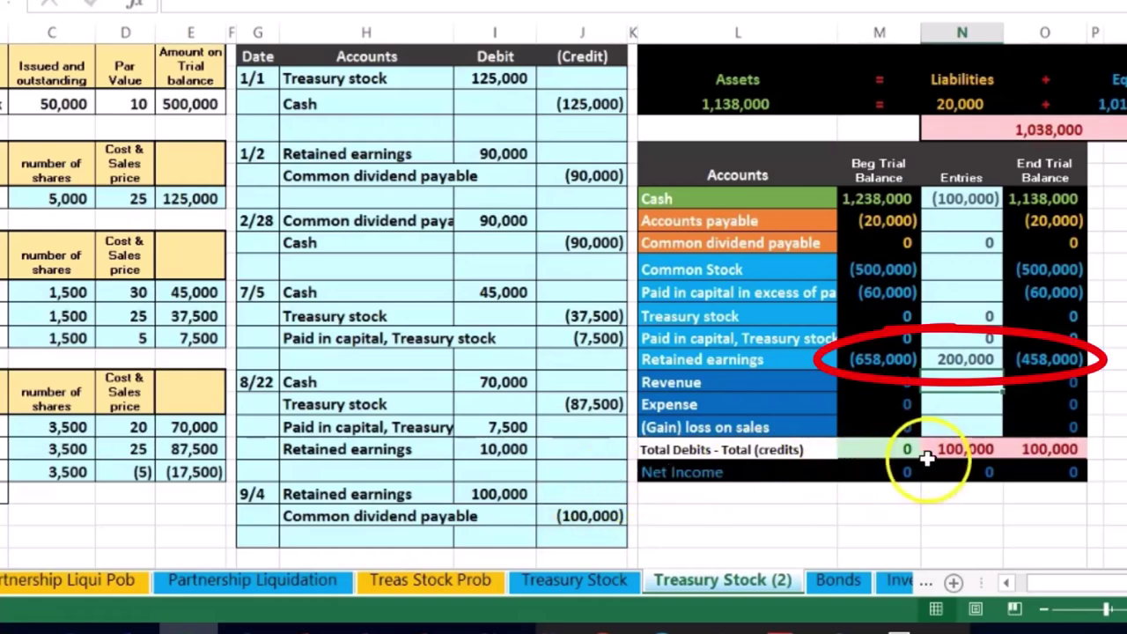
# Post the 9/4 credit to Common dividend payable by adding J21 to its Entries formula, making it =J6+I8+J21.
pyautogui.click(370, 517)
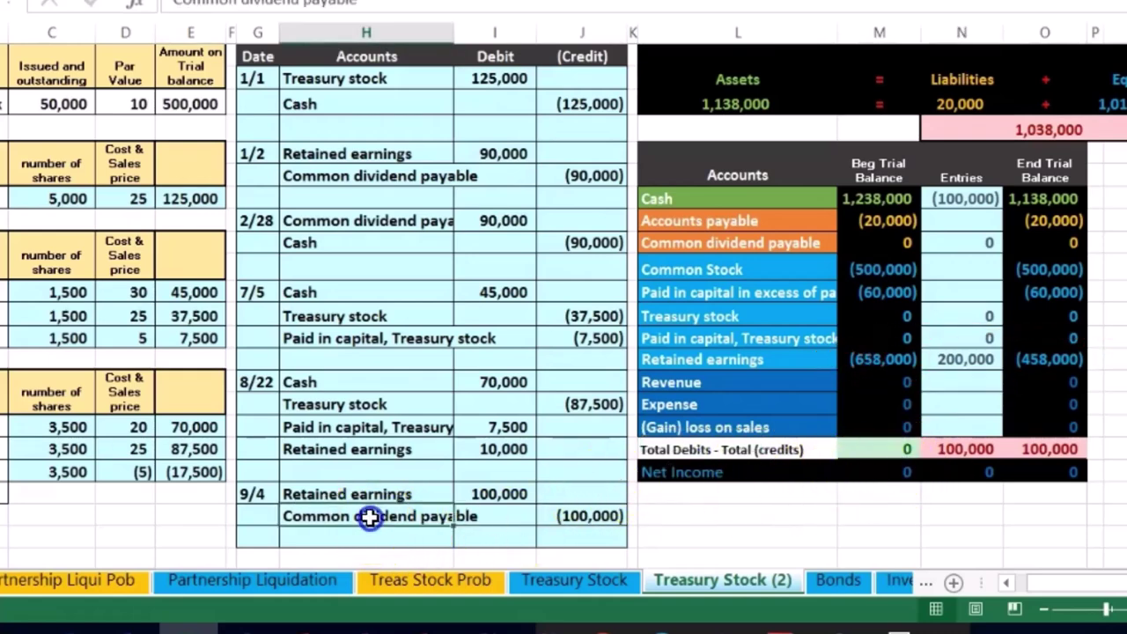
pyautogui.moveTo(445, 524); pyautogui.dragTo(564, 524)
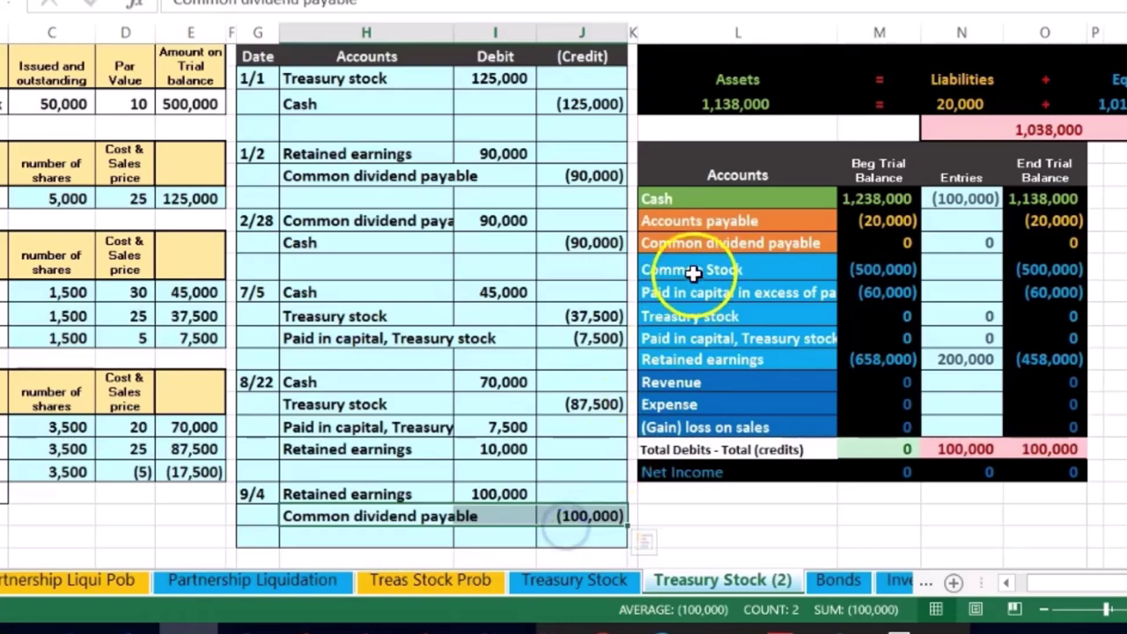
pyautogui.moveTo(755, 242); pyautogui.dragTo(846, 236)
pyautogui.click(944, 238)
pyautogui.click(948, 242)
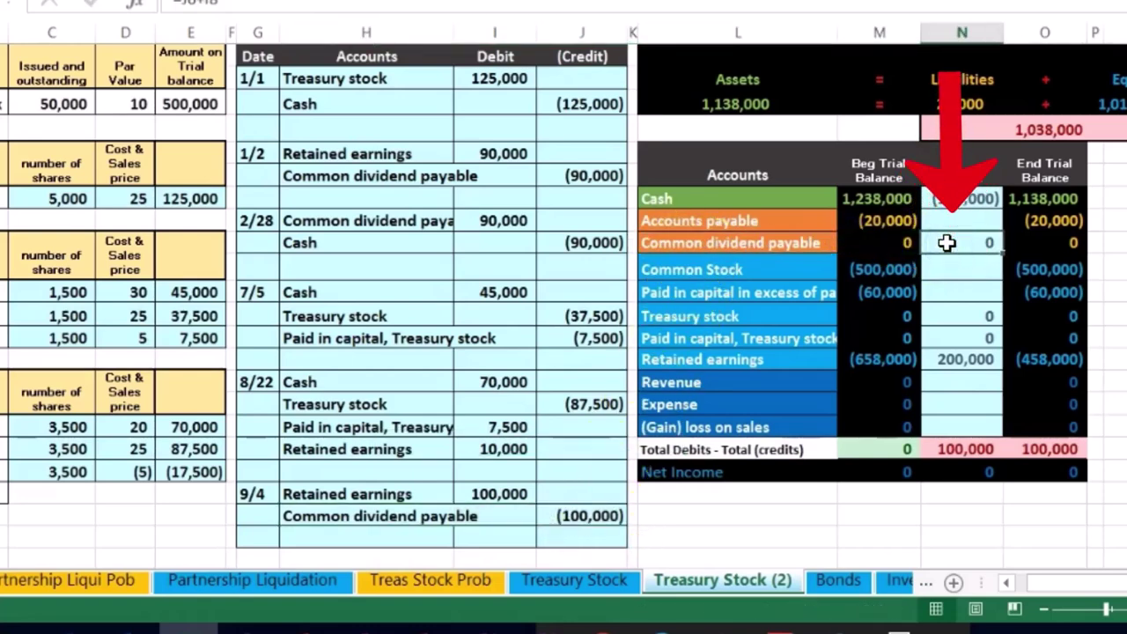
pyautogui.doubleClick(945, 242)
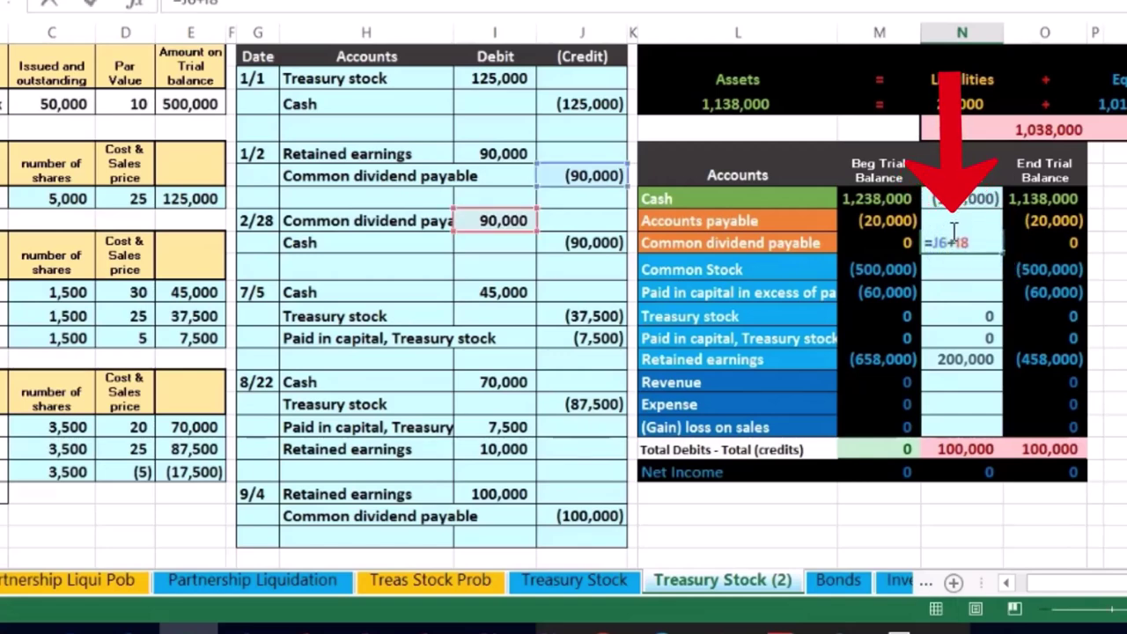
pyautogui.write('+')
pyautogui.click(589, 518)
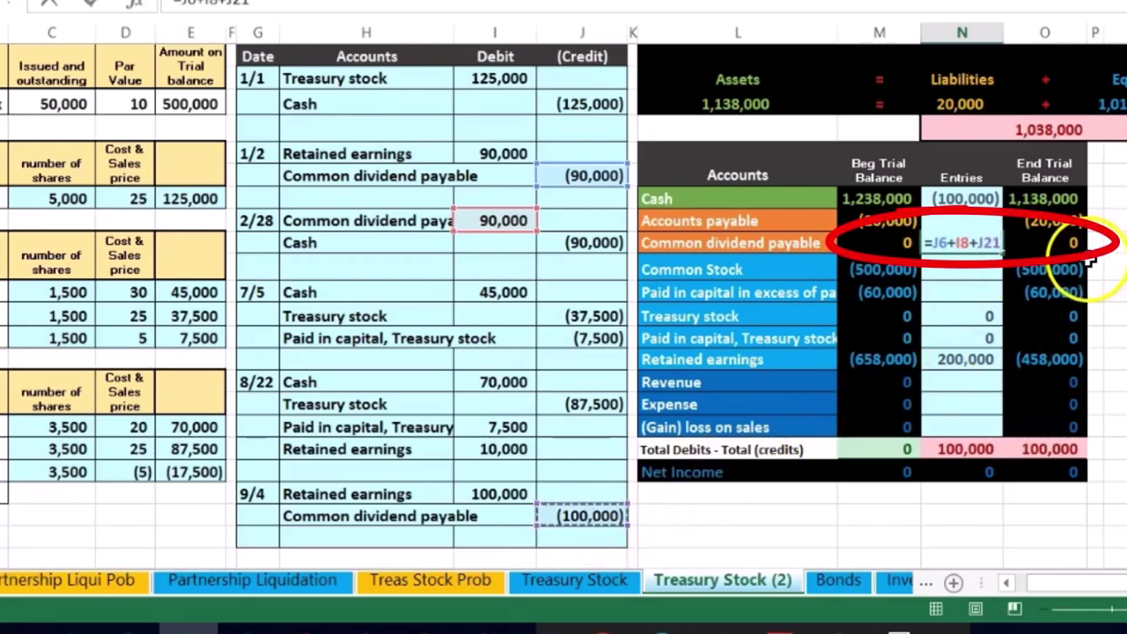
pyautogui.press('Return')
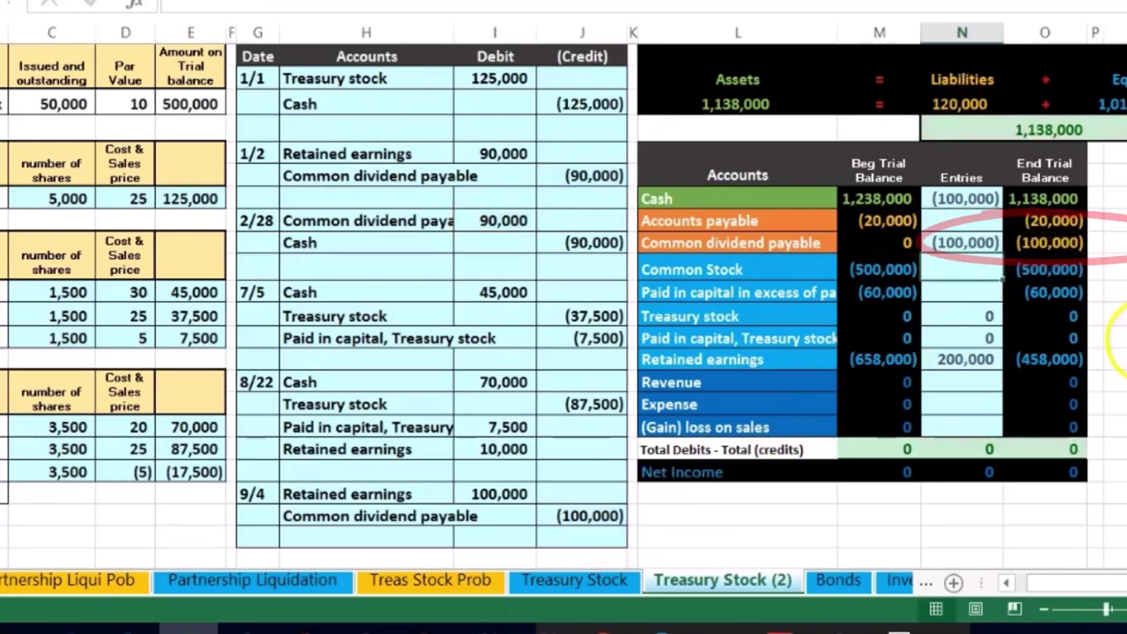